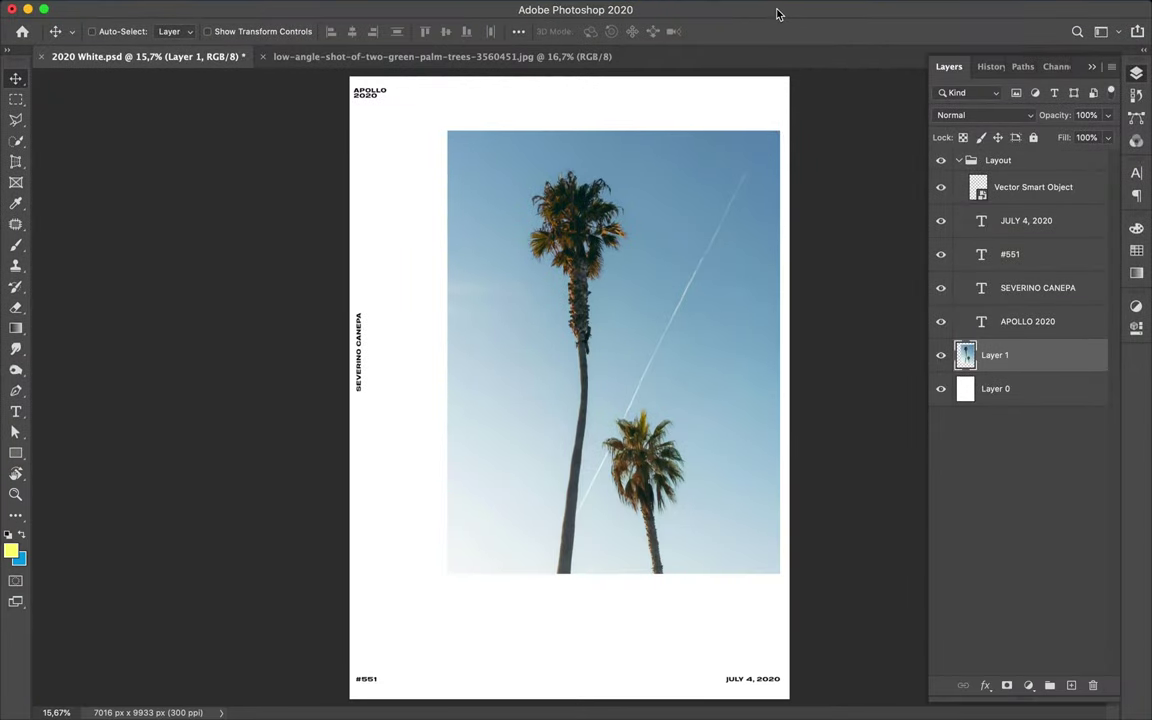
# - Hide the Layers panel and nudge the palm photo slightly left on the poster
pyautogui.press('F7')
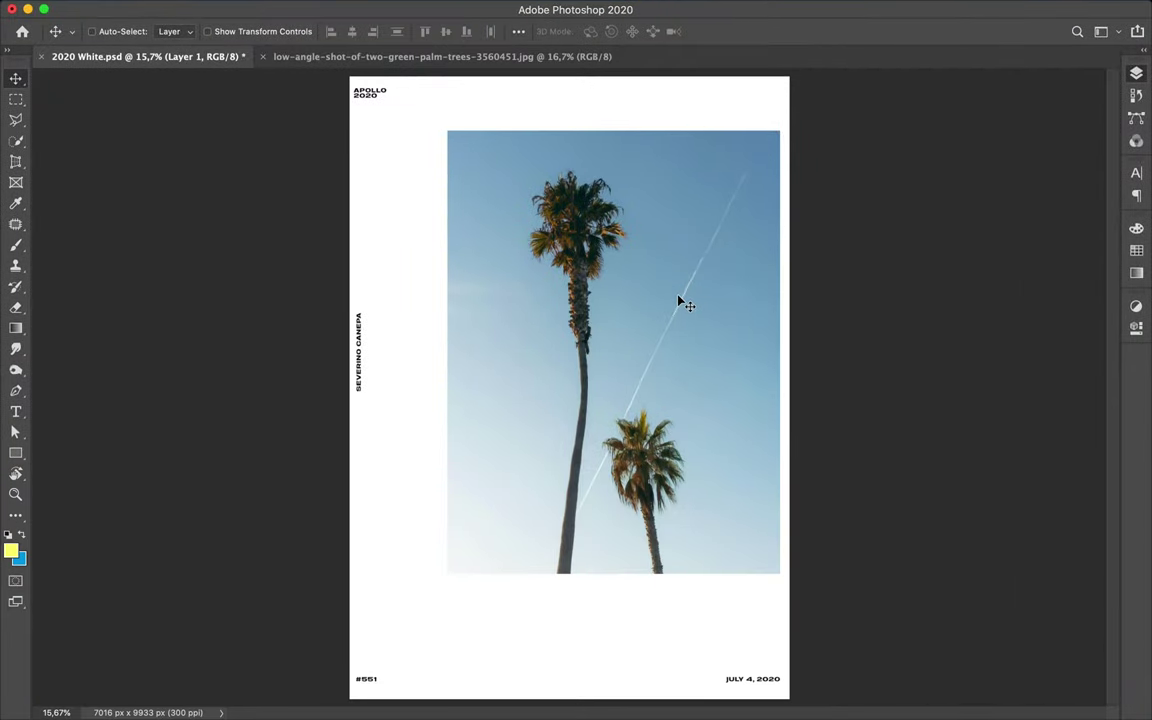
pyautogui.moveTo(681, 302)
pyautogui.mouseDown()
pyautogui.moveTo(625, 302)
pyautogui.moveTo(650, 307)
pyautogui.mouseUp()
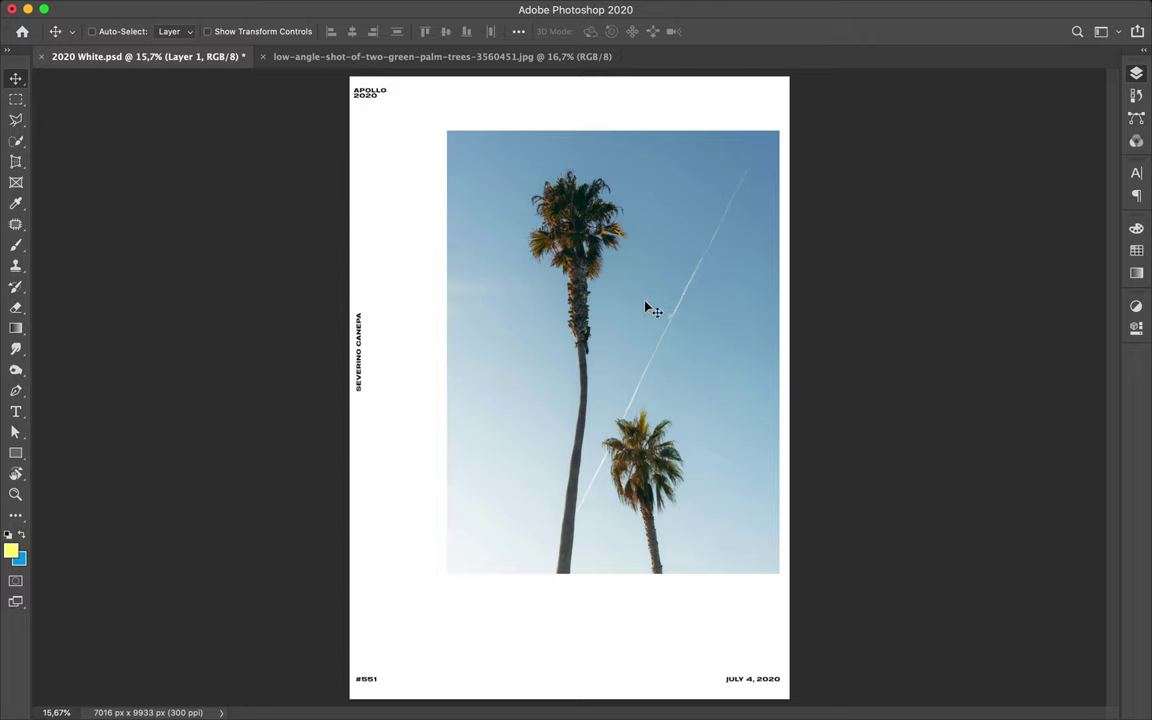
# - Add black PALMS text and scale it to about 1315% across the photo's bottom
pyautogui.press('t')
pyautogui.click(397, 549)
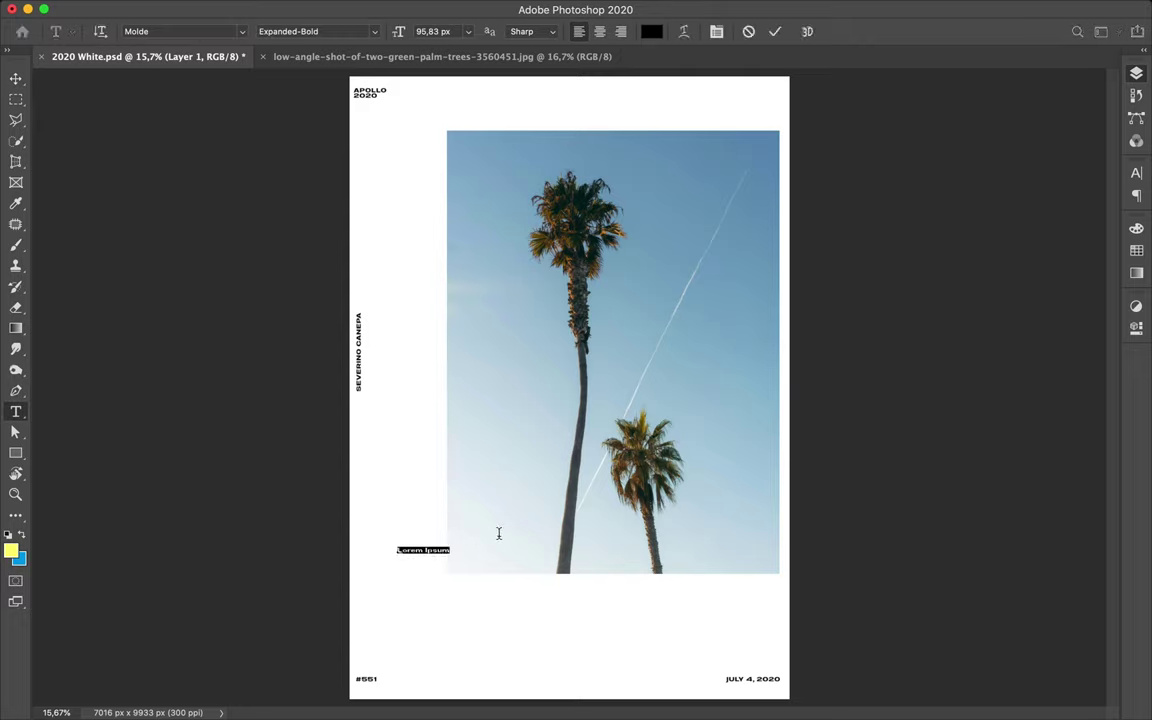
pyautogui.write('P')
pyautogui.write('ALMS')
pyautogui.hotkey('ctrl', 'Return')
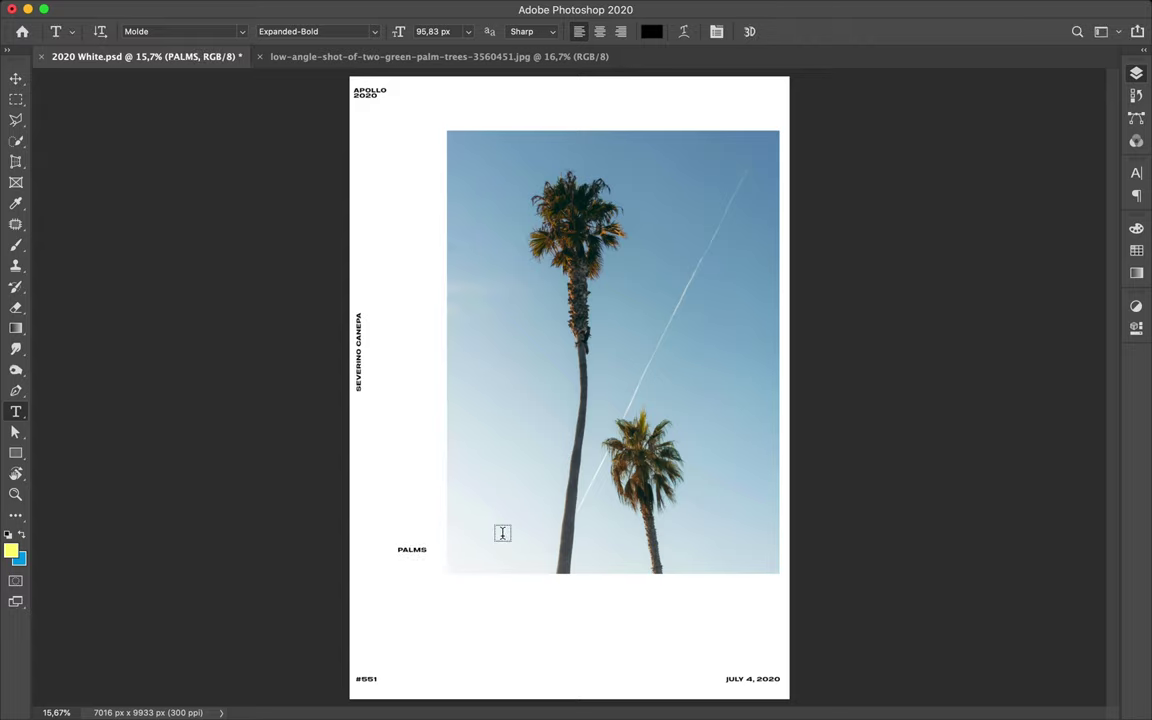
pyautogui.hotkey('ctrl', 't')
pyautogui.moveTo(556, 543); pyautogui.dragTo(778, 548)
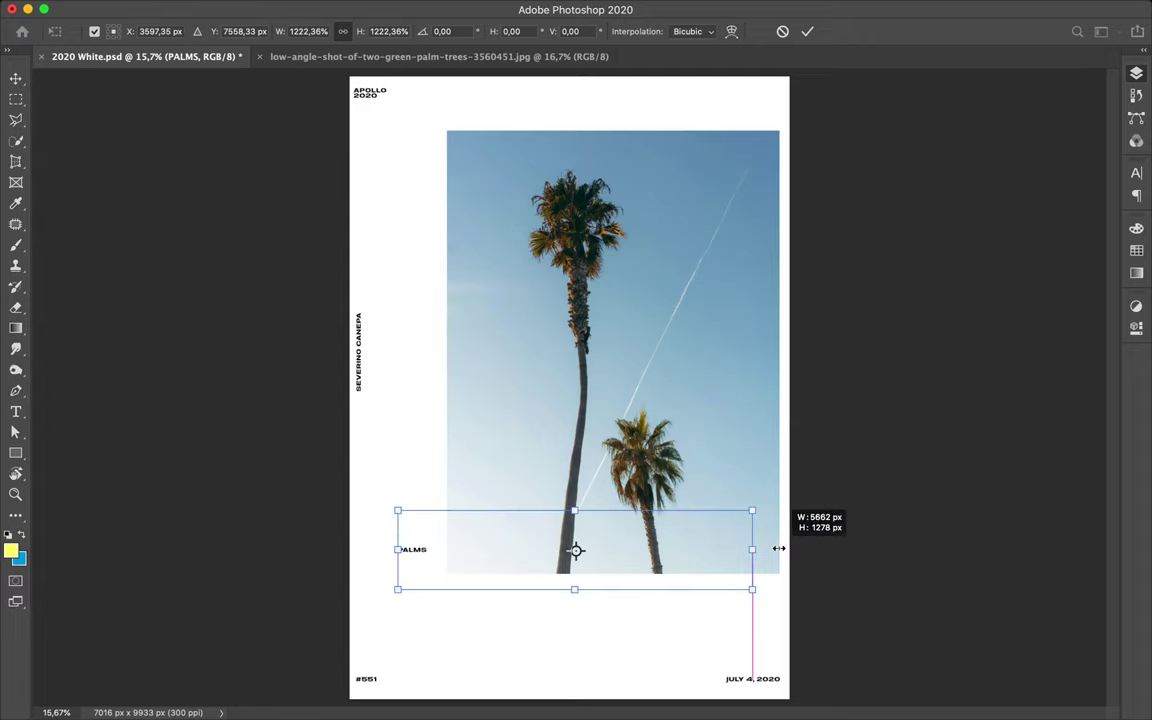
pyautogui.moveTo(778, 548); pyautogui.dragTo(782, 518)
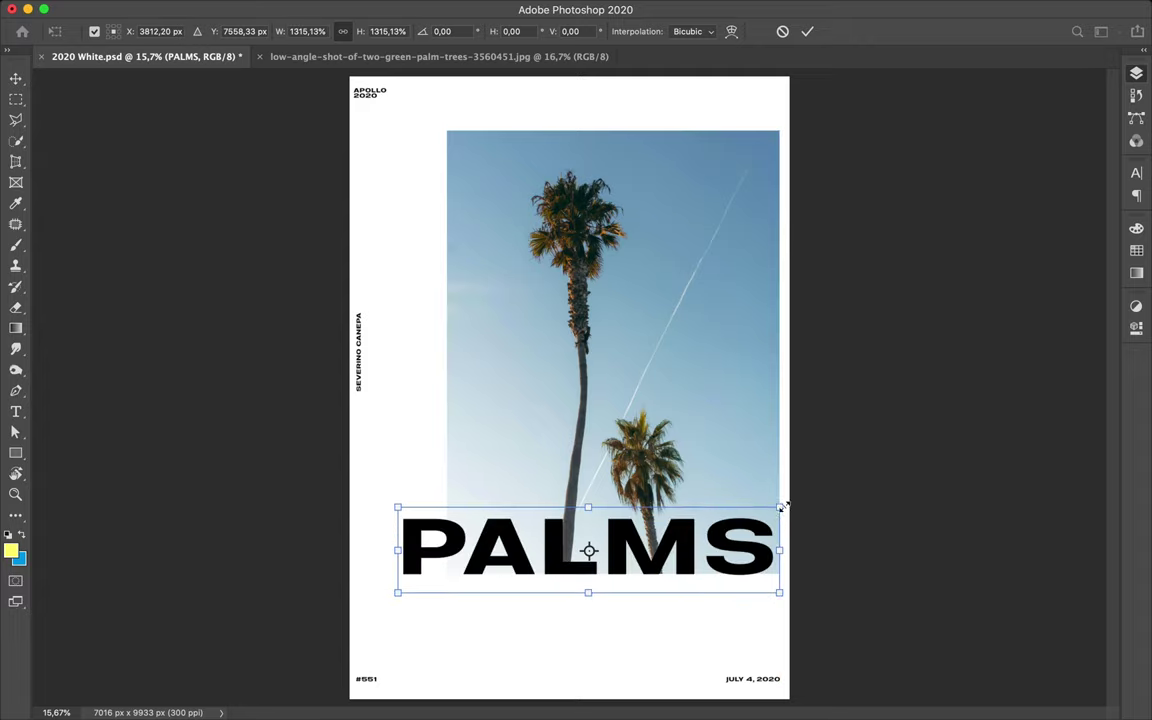
pyautogui.press('Return')
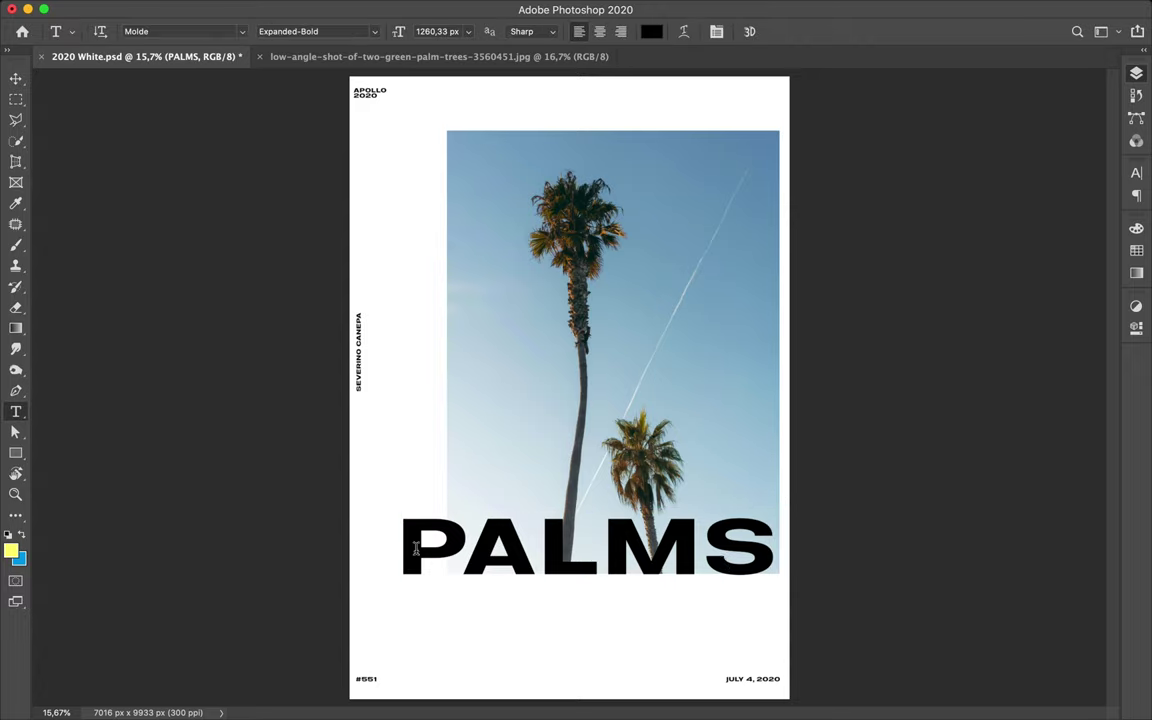
pyautogui.press('v')
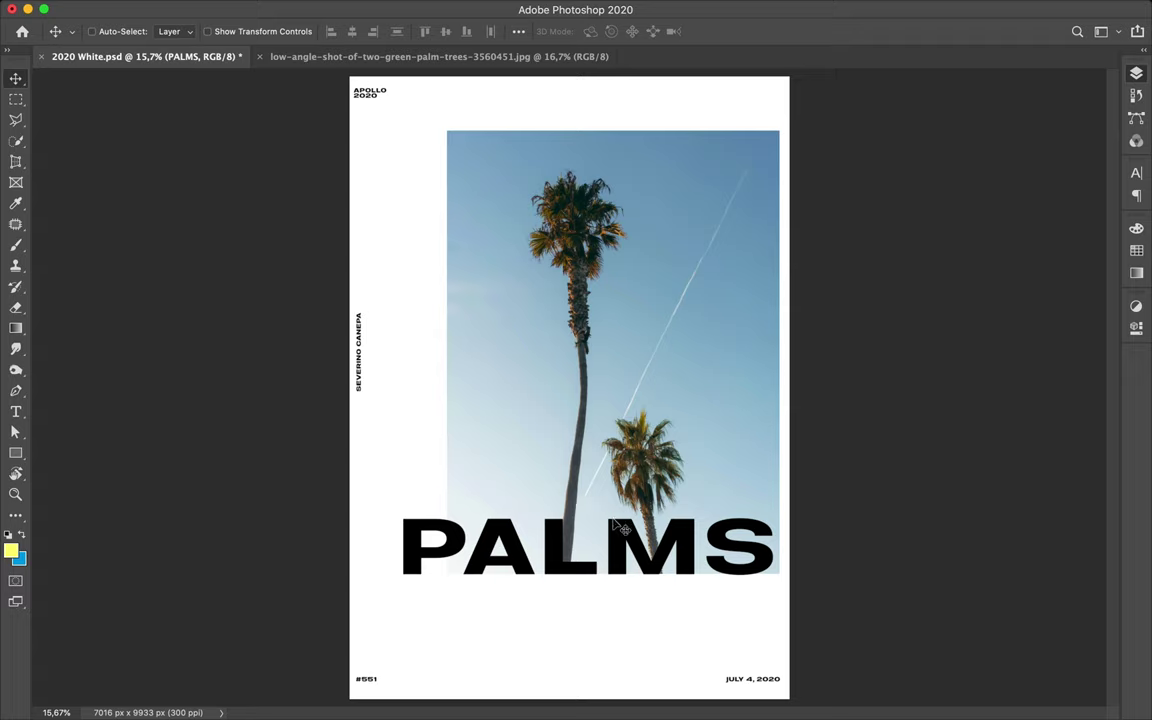
# - Duplicate PALMS upward, rotate the copy -90° and stand it at the photo's top
pyautogui.moveTo(562, 540); pyautogui.dragTo(573, 541)
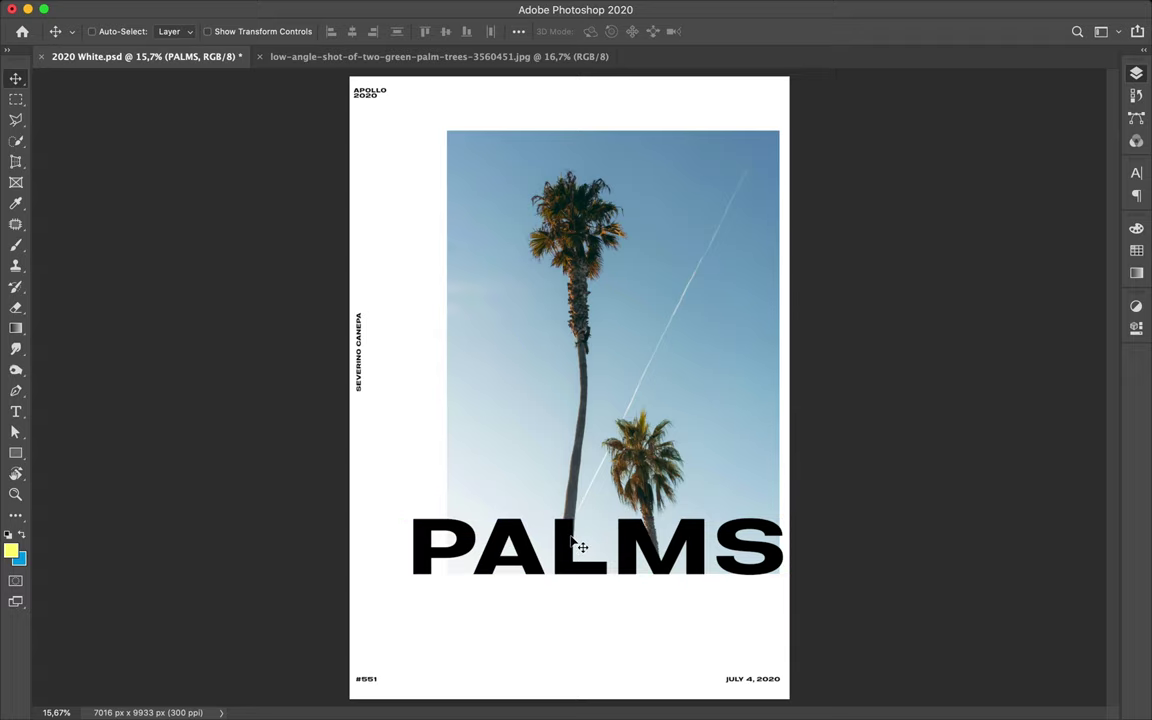
pyautogui.keyDown('alt'); pyautogui.moveTo(580, 546); pyautogui.dragTo(584, 402); pyautogui.keyUp('alt')
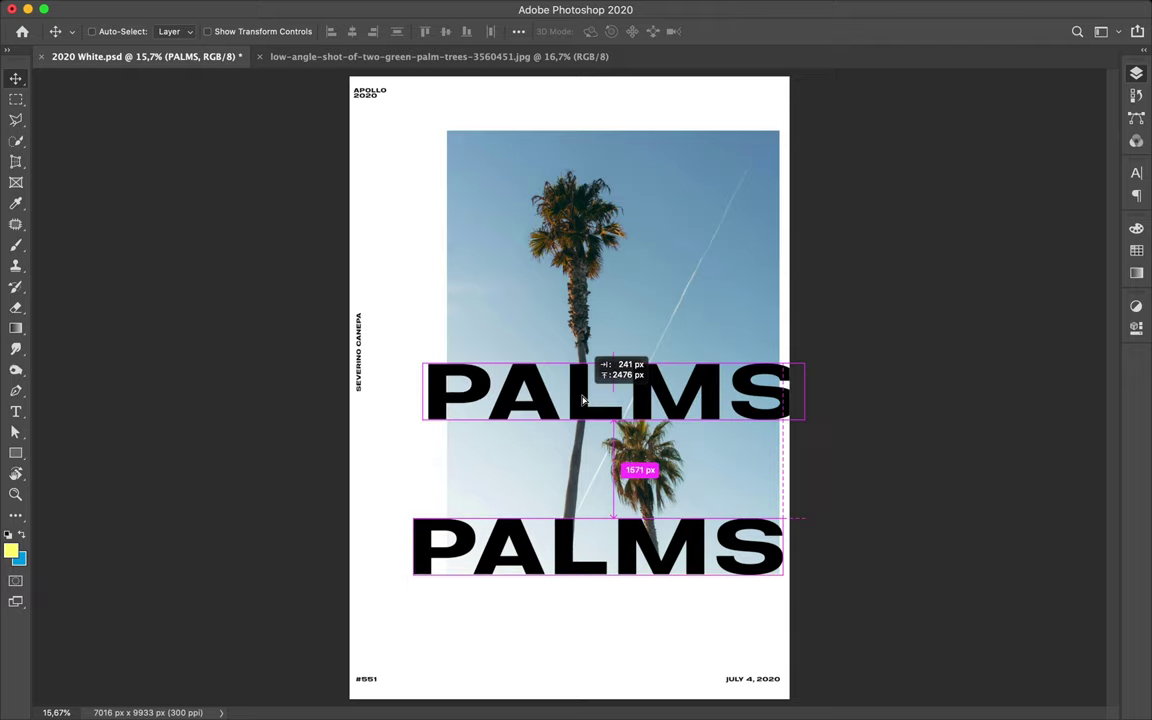
pyautogui.hotkey('ctrl', 't')
pyautogui.moveTo(775, 300); pyautogui.dragTo(584, 274)
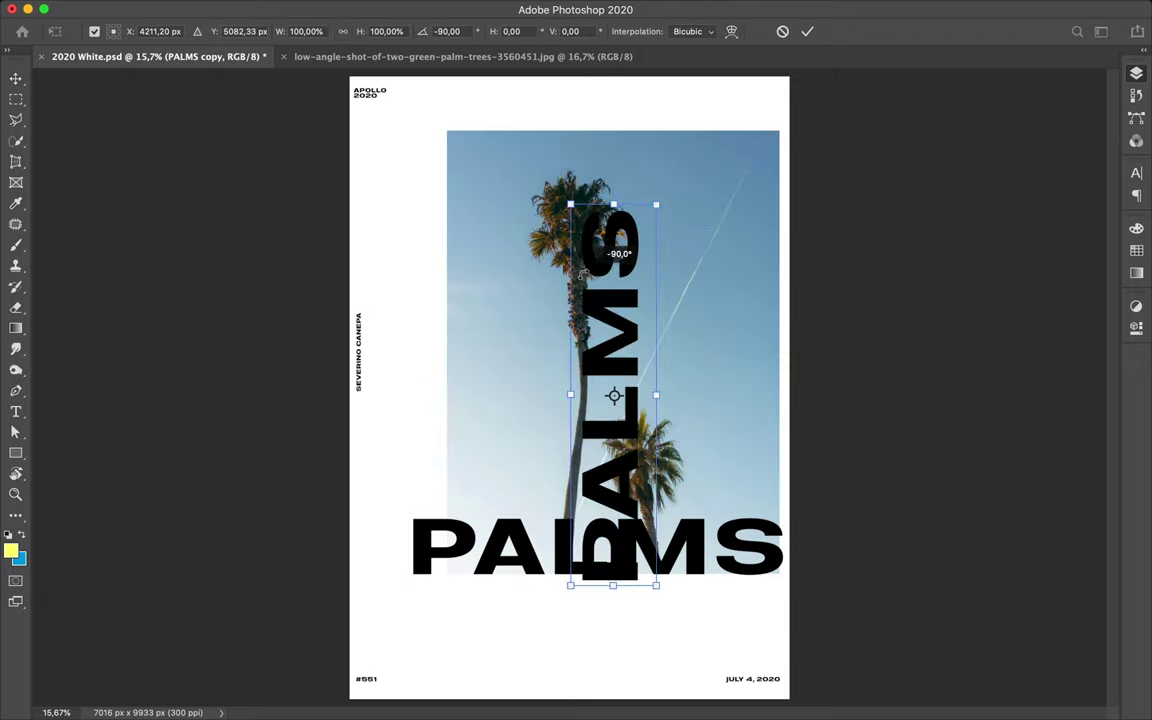
pyautogui.moveTo(619, 314); pyautogui.dragTo(618, 271)
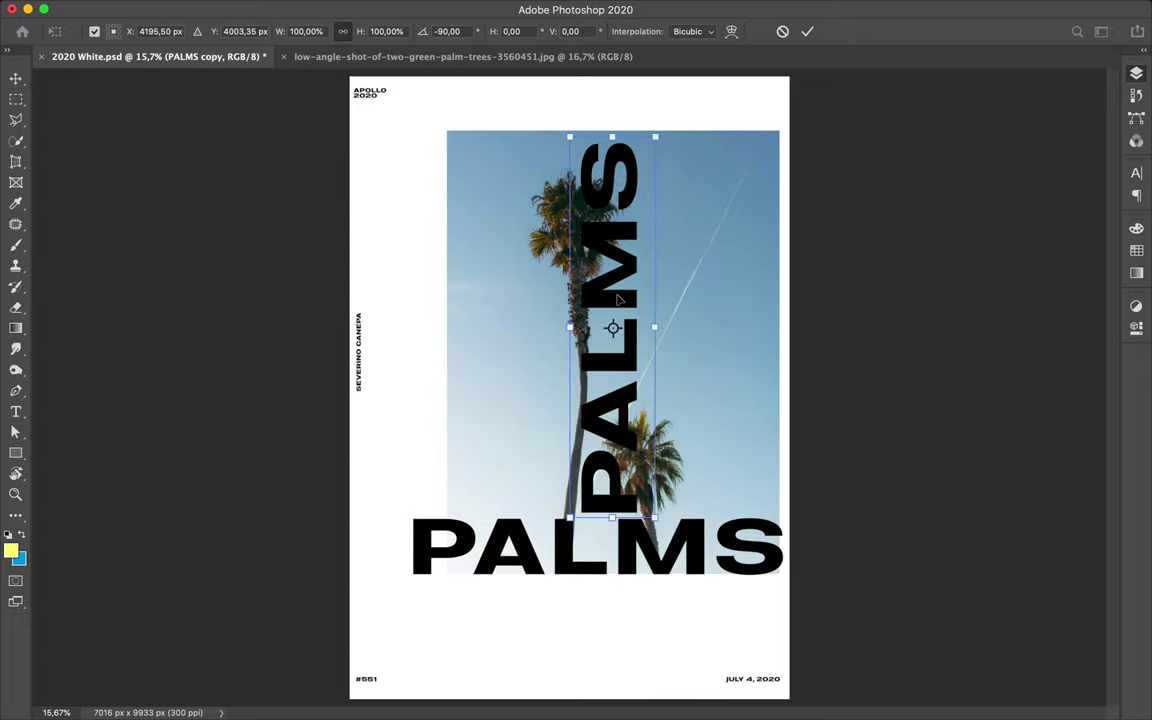
pyautogui.press('Return')
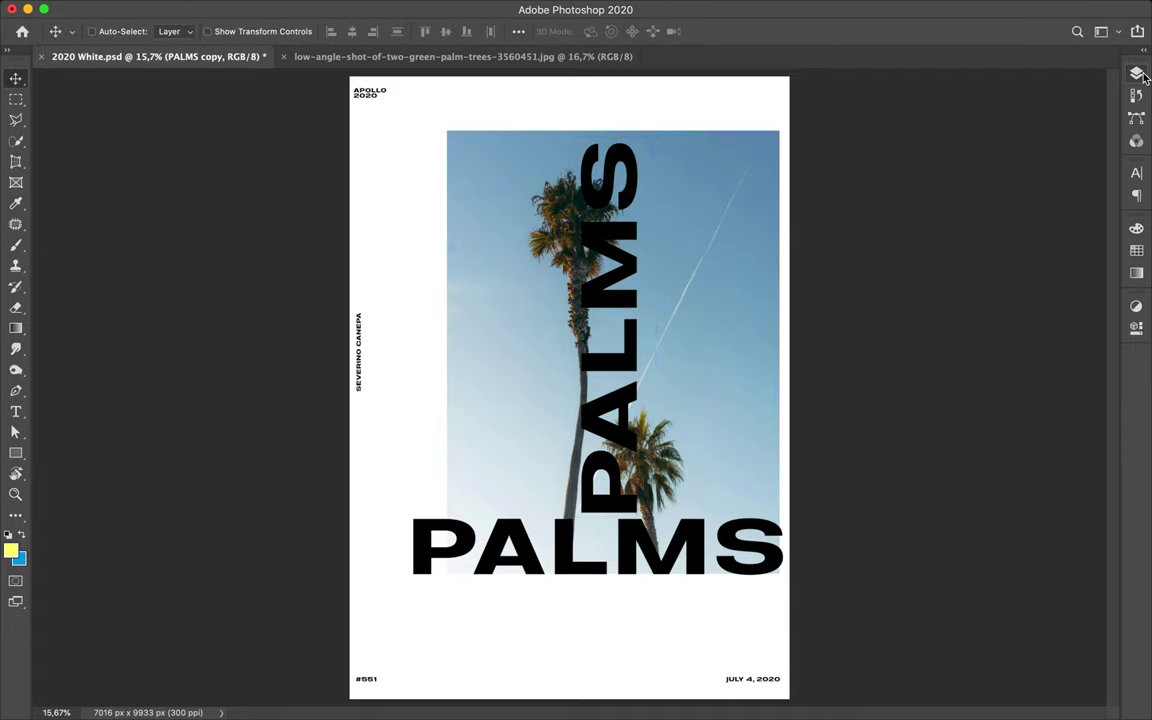
# - Copy the palm photo inside the vertical PALMS letters to Layer 2 and move it left
pyautogui.click(1136, 73)
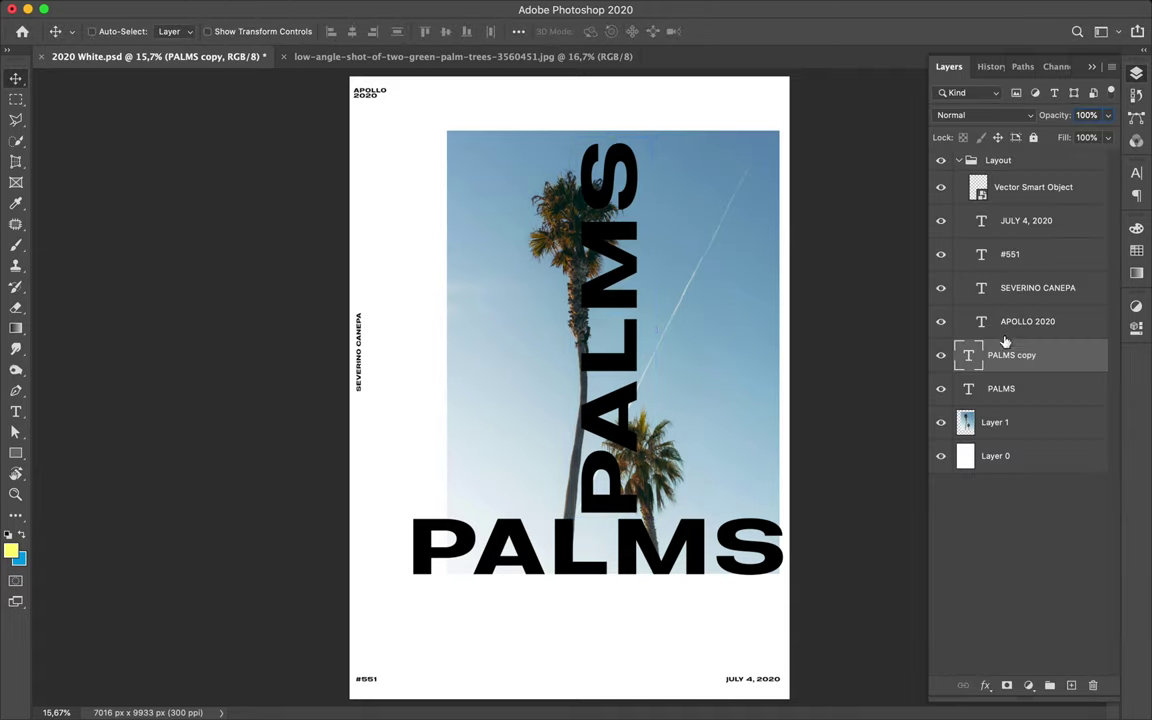
pyautogui.keyDown('super'); pyautogui.click(968, 360); pyautogui.keyUp('super')
pyautogui.click(1010, 422)
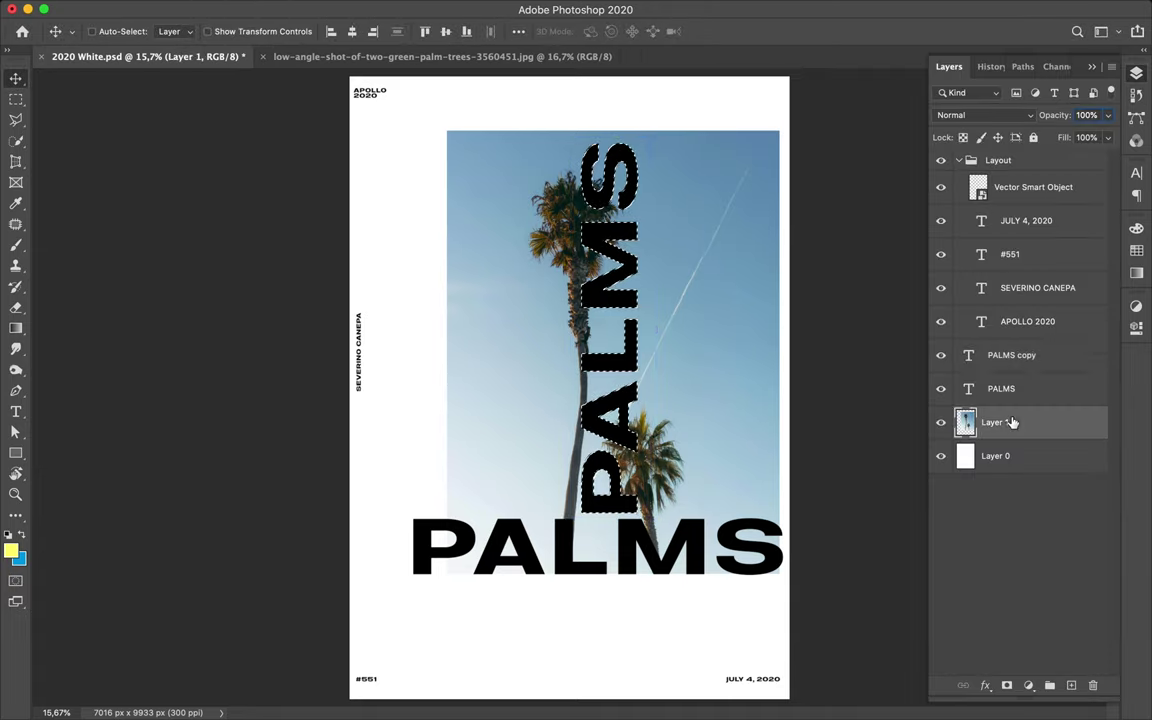
pyautogui.press('super+j')
pyautogui.moveTo(605, 400); pyautogui.dragTo(417, 400)
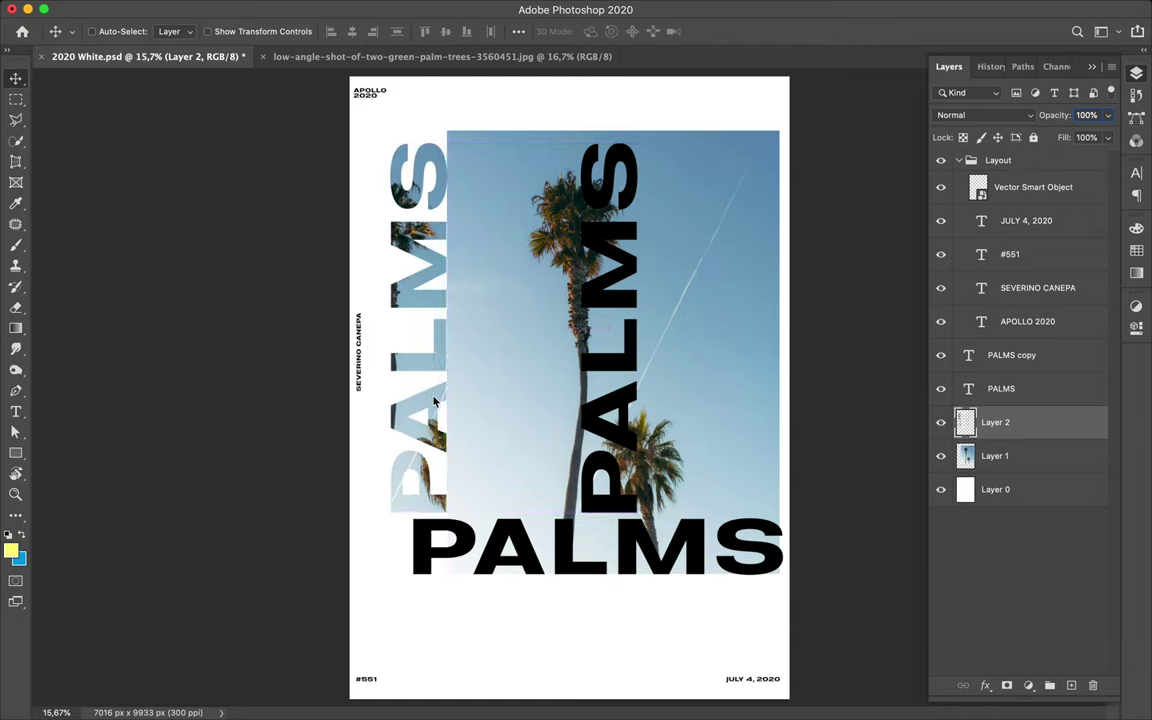
# - Delete the black vertical PALMS copy and shift the horizontal title slightly left
pyautogui.hotkey('alt', ']')
pyautogui.hotkey('alt', ']')
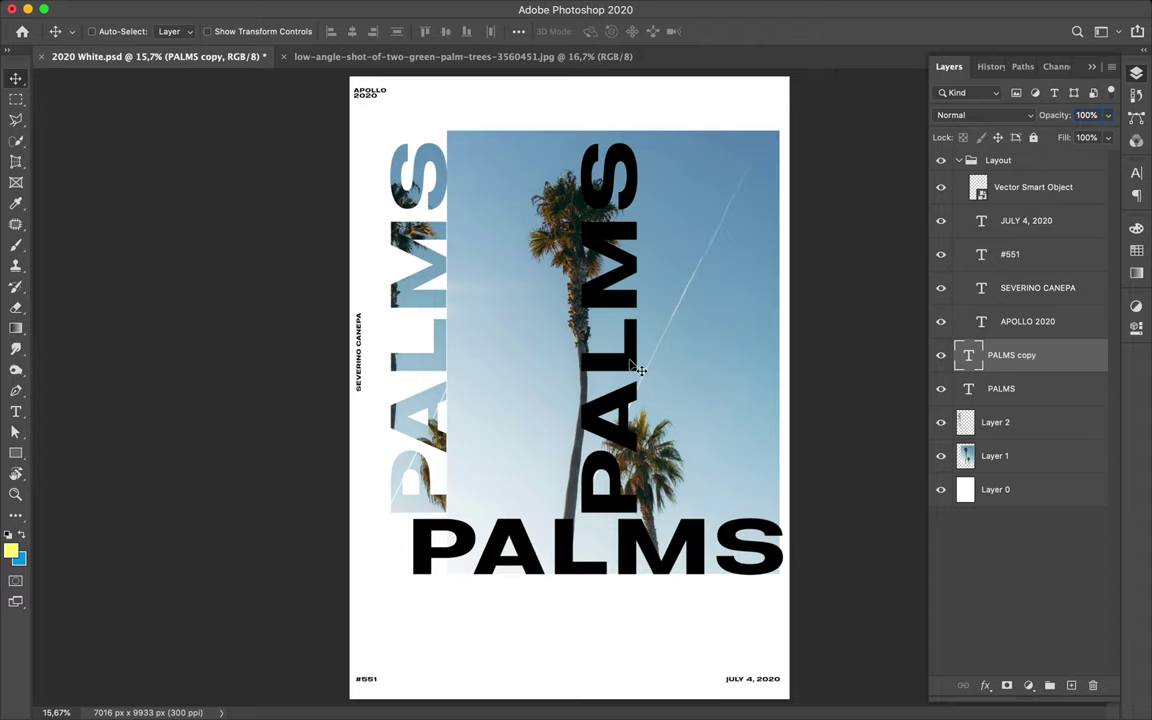
pyautogui.press('Delete')
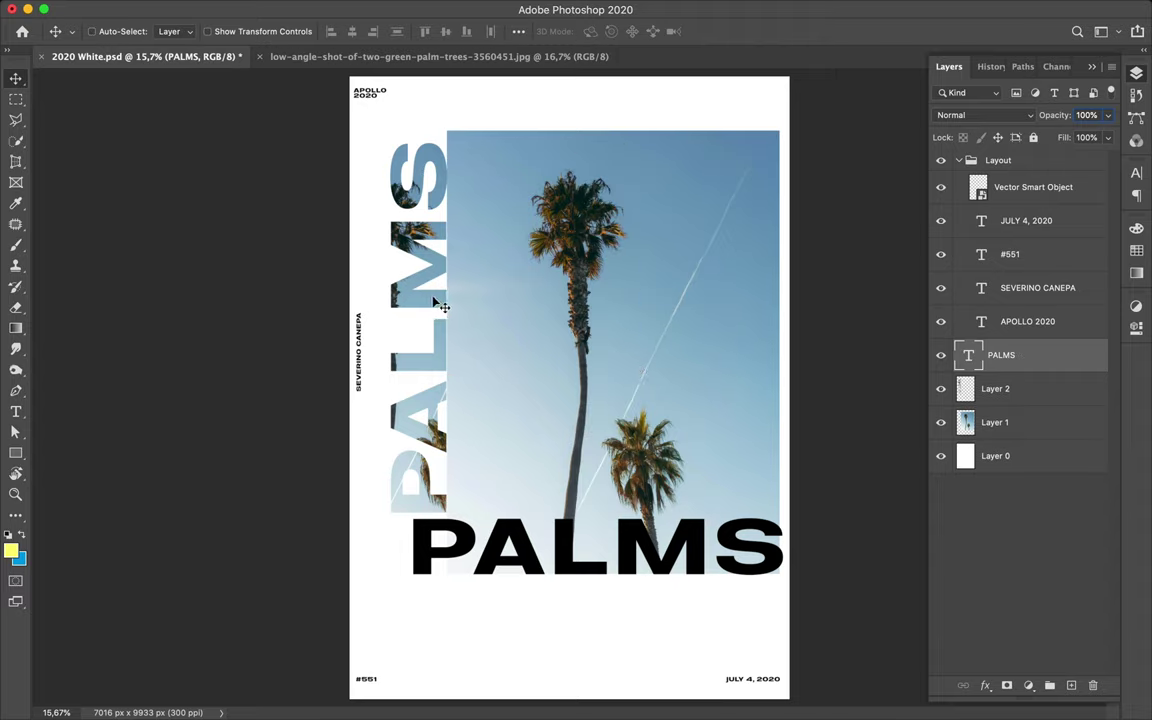
pyautogui.moveTo(437, 303)
pyautogui.mouseDown()
pyautogui.moveTo(411, 303)
pyautogui.moveTo(413, 292)
pyautogui.moveTo(437, 293)
pyautogui.moveTo(395, 268)
pyautogui.moveTo(417, 293)
pyautogui.mouseUp()
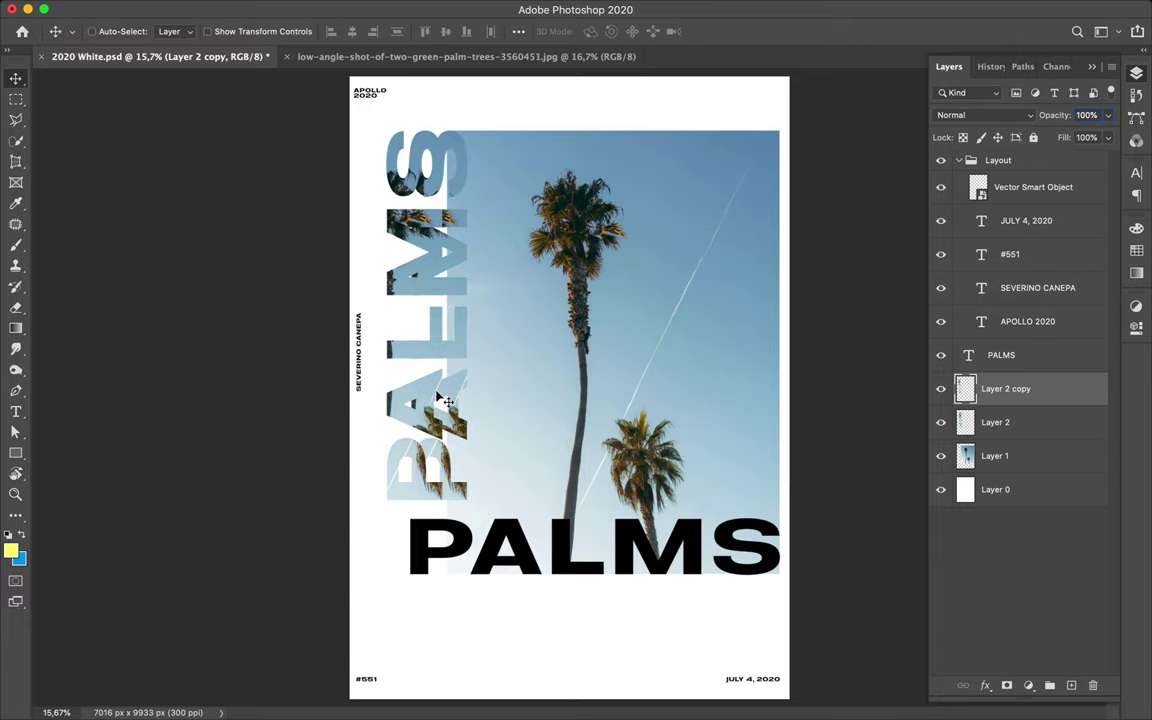
# - Outline a polygonal slice along the vertical PALMS letters
pyautogui.press('l')
pyautogui.click(398, 517)
pyautogui.click(425, 114)
pyautogui.click(350, 120)
pyautogui.click(385, 512)
pyautogui.click(399, 519)
pyautogui.hotkey('ctrl', 'j')
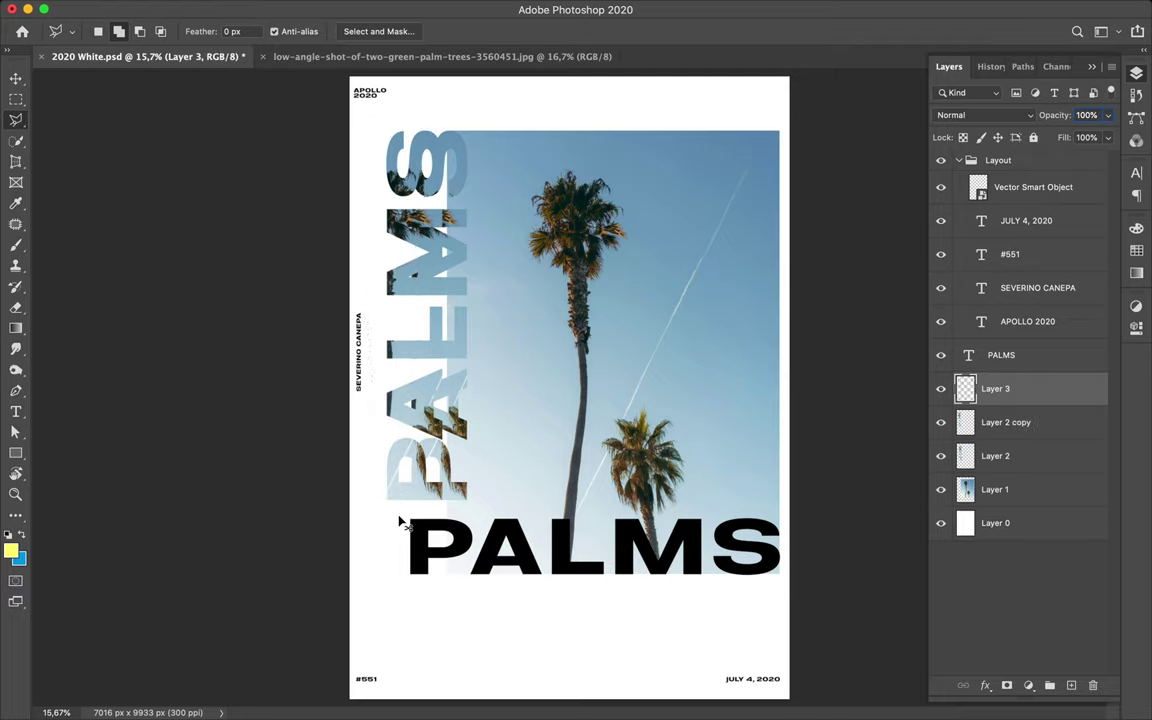
pyautogui.moveTo(399, 521); pyautogui.dragTo(383, 520)
pyautogui.moveTo(386, 402); pyautogui.dragTo(380, 402)
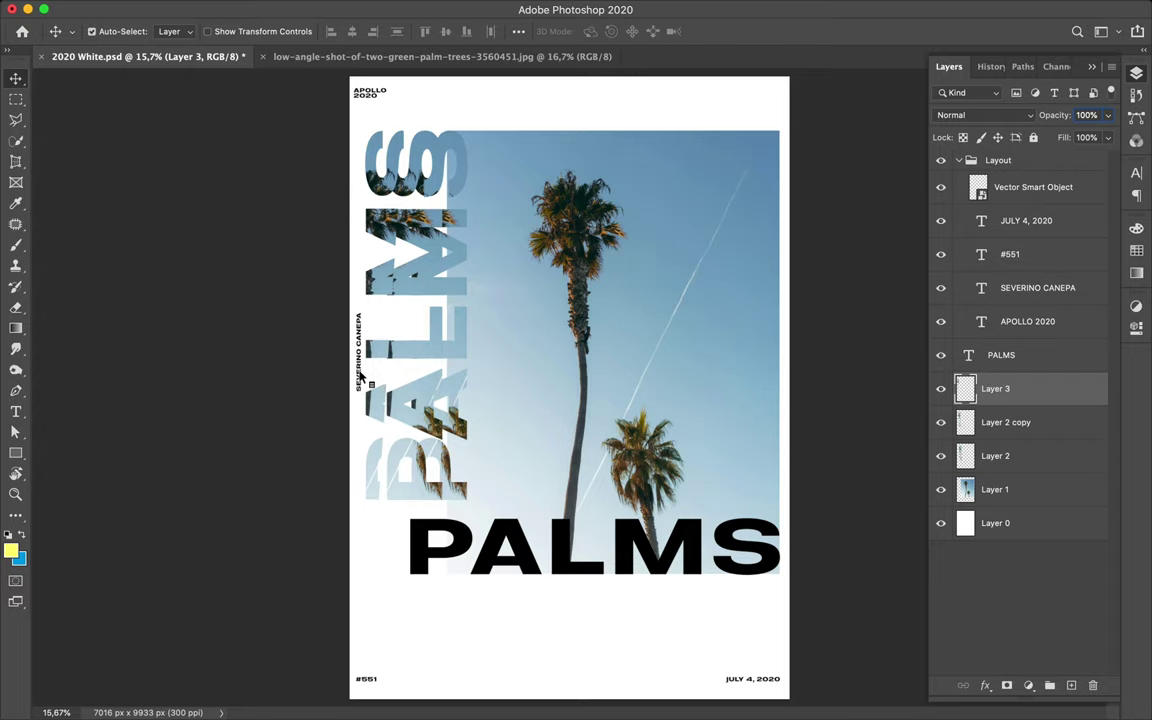
pyautogui.keyDown('ctrl'); pyautogui.click(363, 379); pyautogui.keyUp('ctrl')
pyautogui.moveTo(363, 377); pyautogui.dragTo(771, 199)
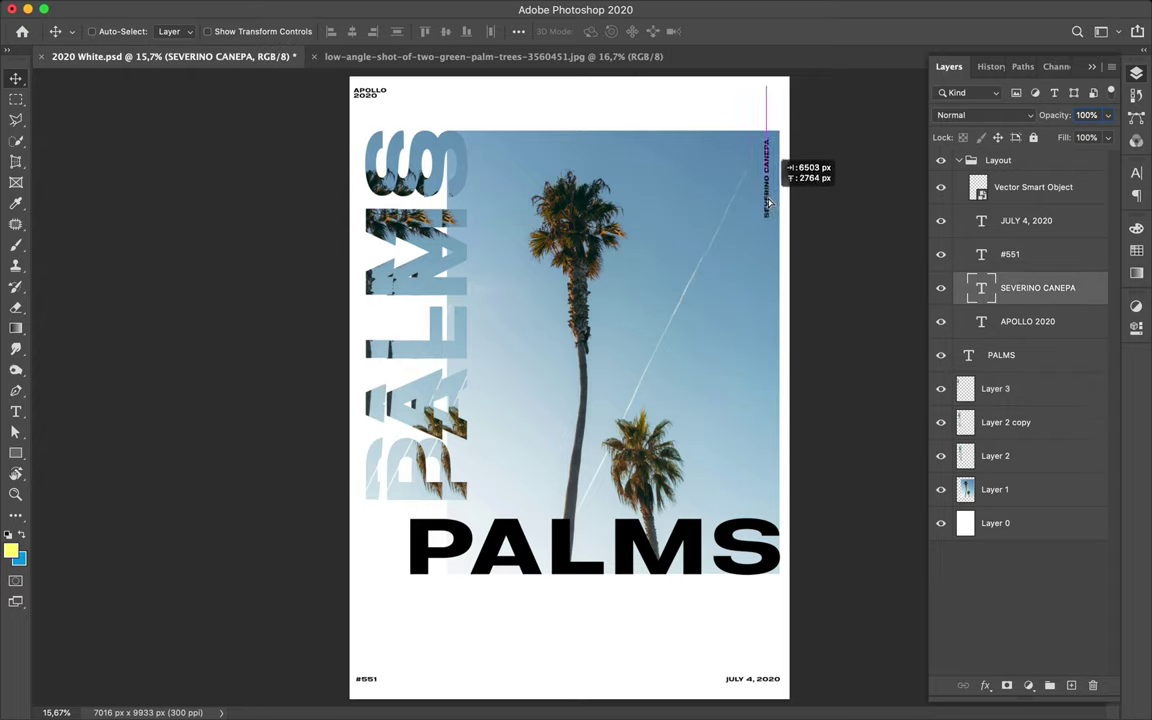
pyautogui.moveTo(771, 199); pyautogui.dragTo(766, 202)
pyautogui.press('a')
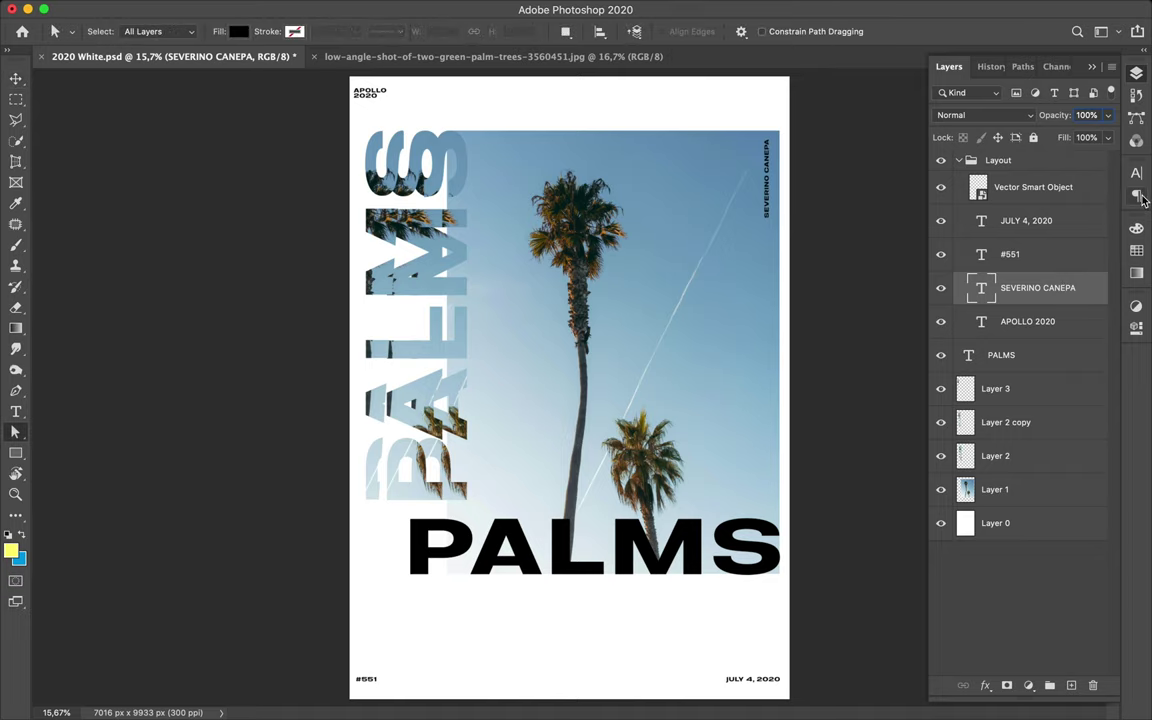
pyautogui.click(1137, 178)
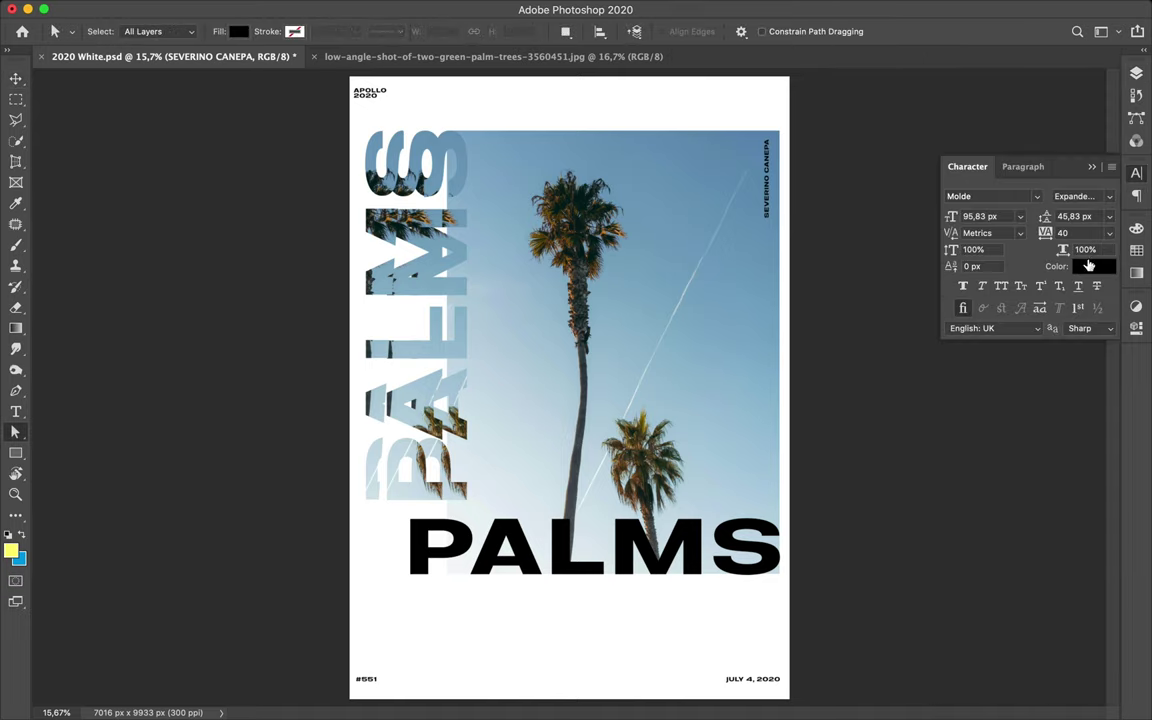
pyautogui.click(1090, 266)
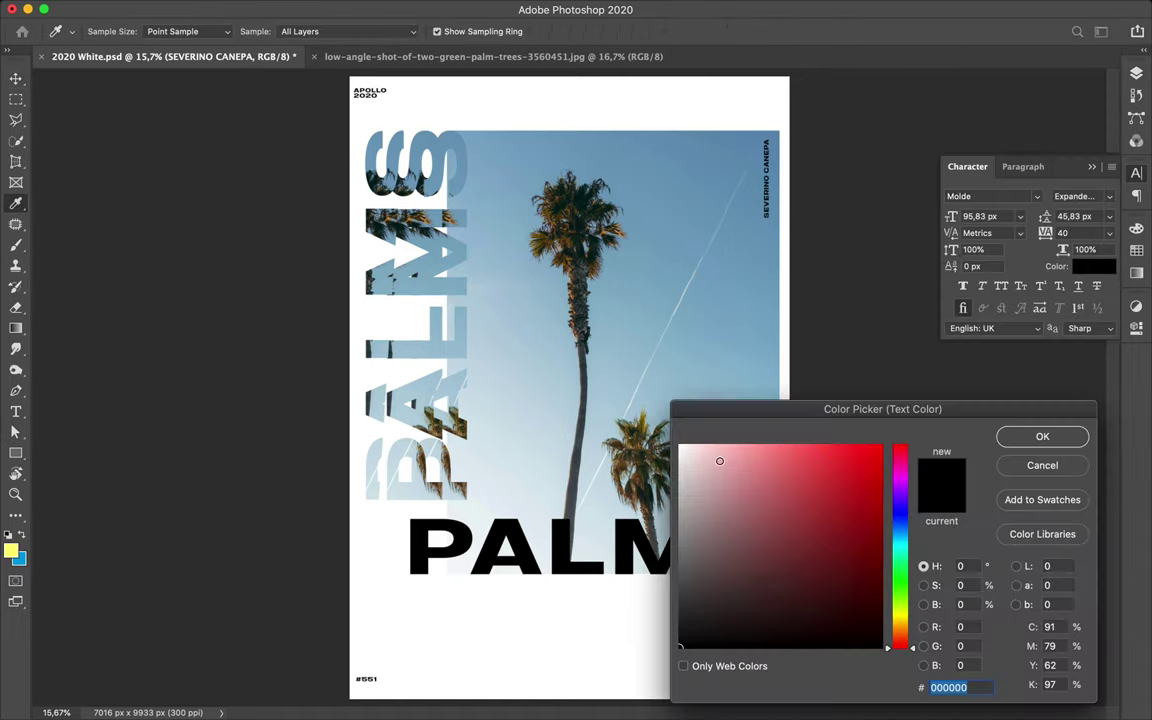
pyautogui.click(680, 446)
pyautogui.click(1042, 436)
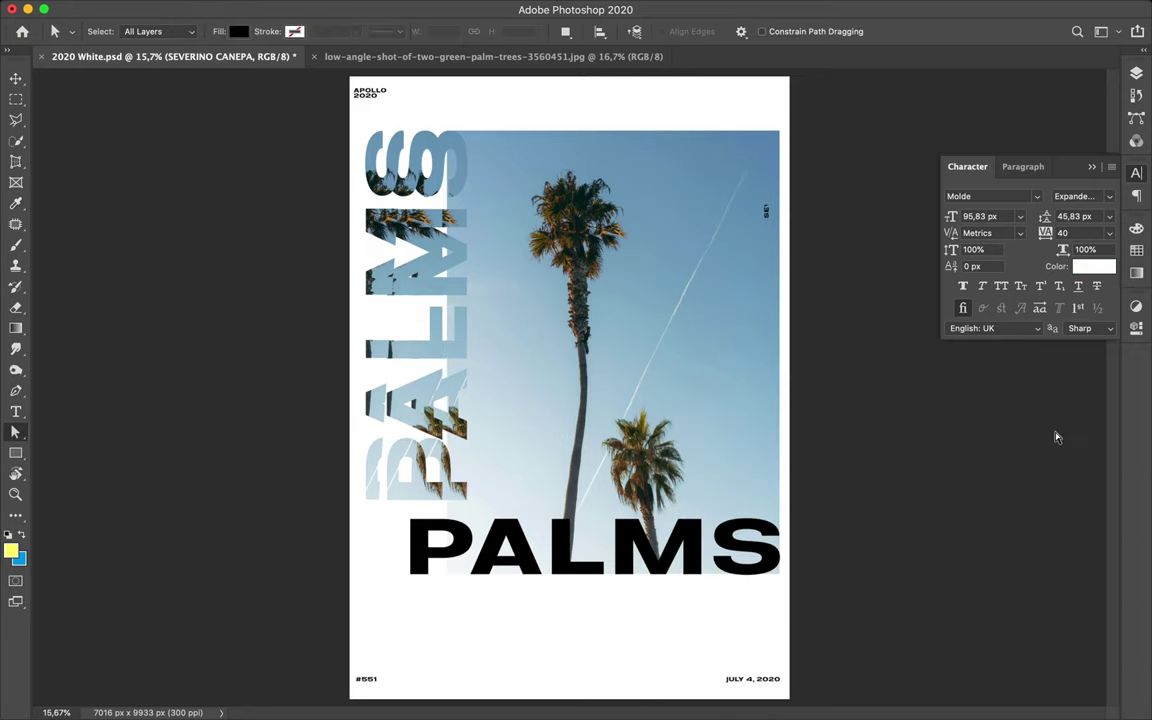
# - Select the PALMS title and then the palm photo layer by clicking on the canvas
pyautogui.press('v')
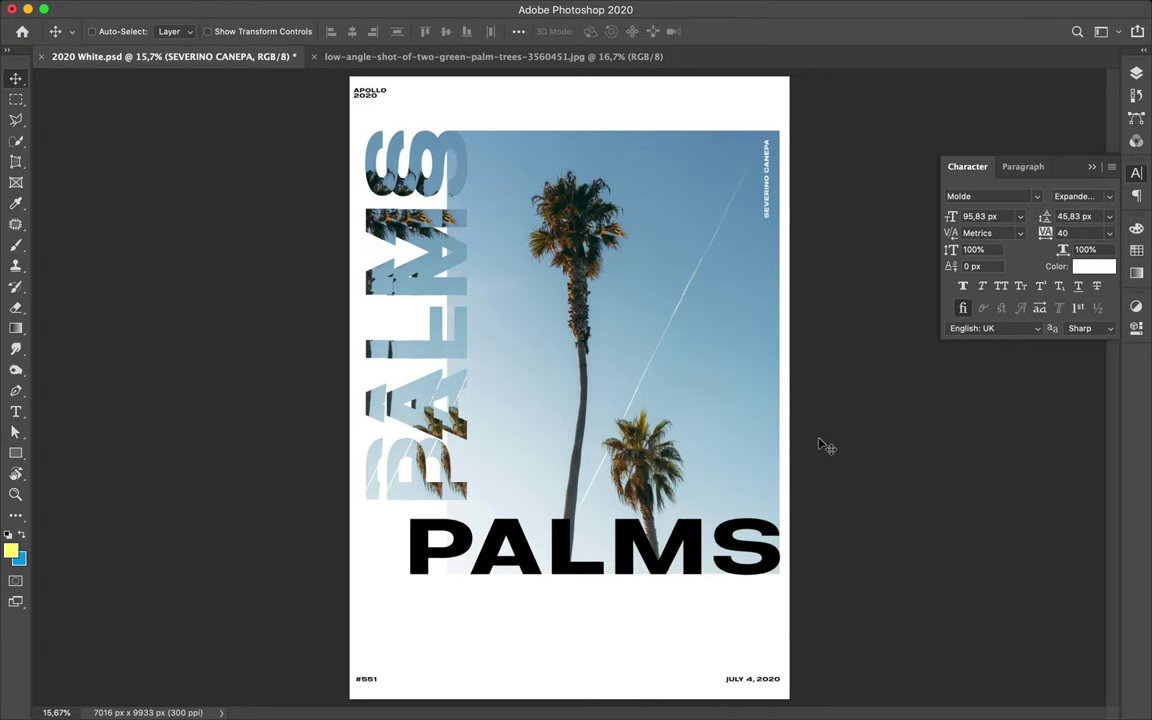
pyautogui.press('ctrl')
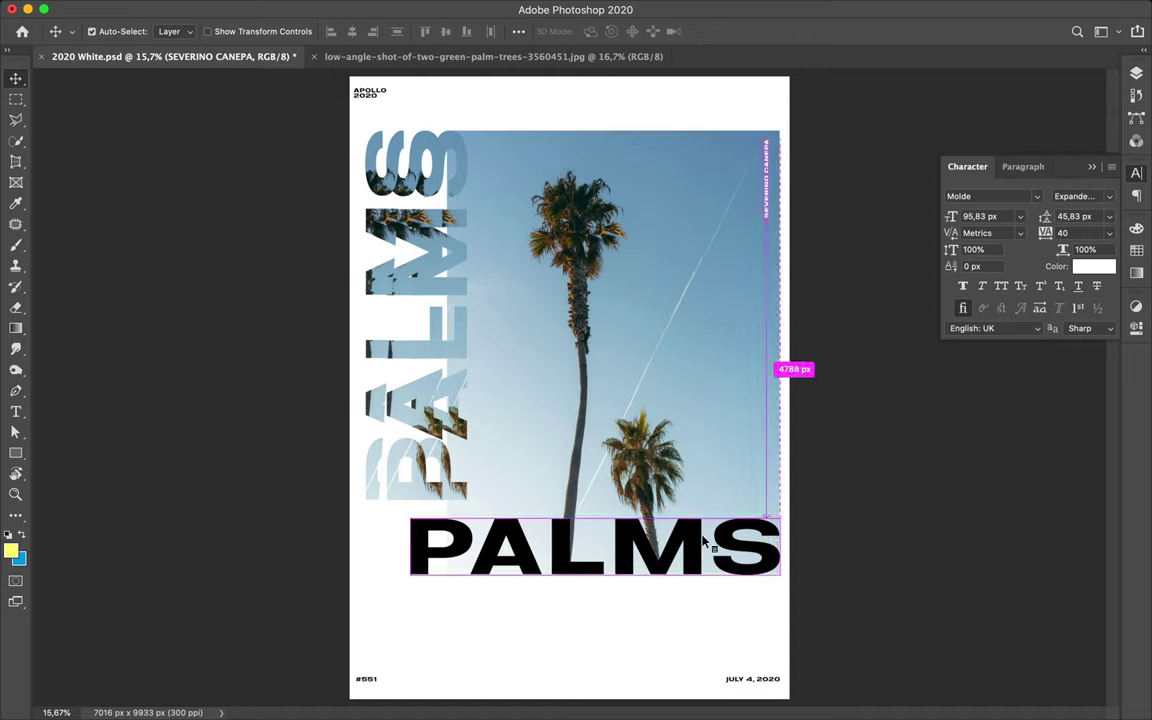
pyautogui.click(700, 541)
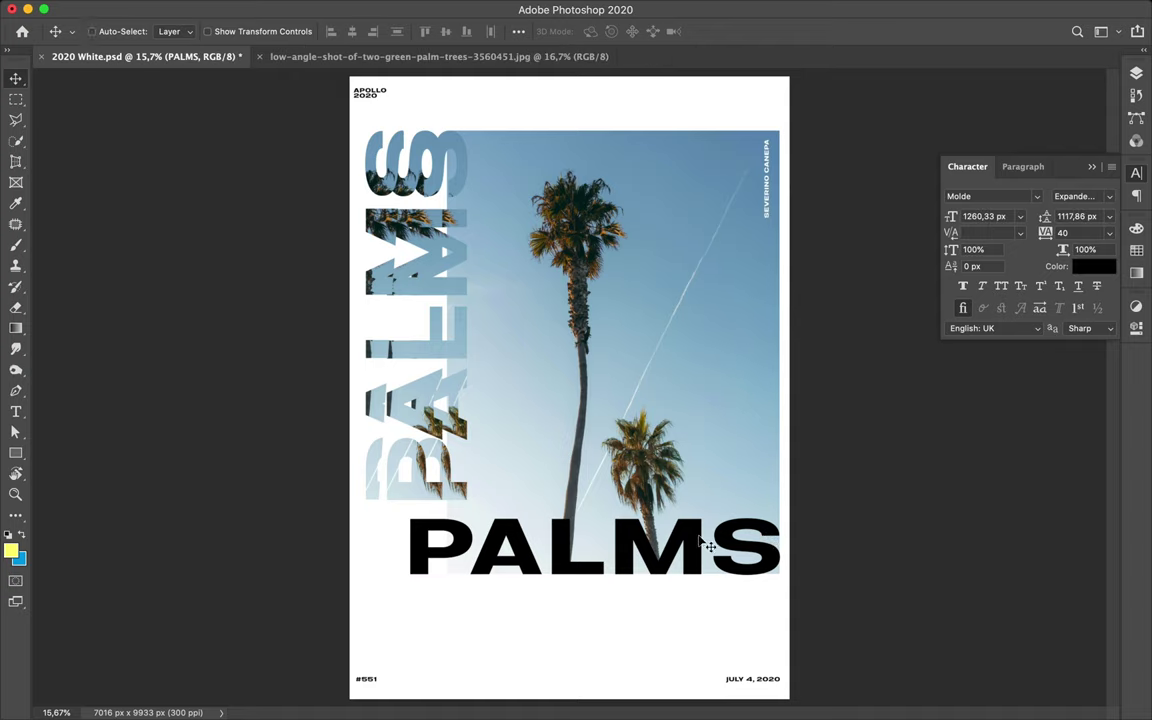
pyautogui.keyDown('ctrl'); pyautogui.click(632, 432); pyautogui.keyUp('ctrl')
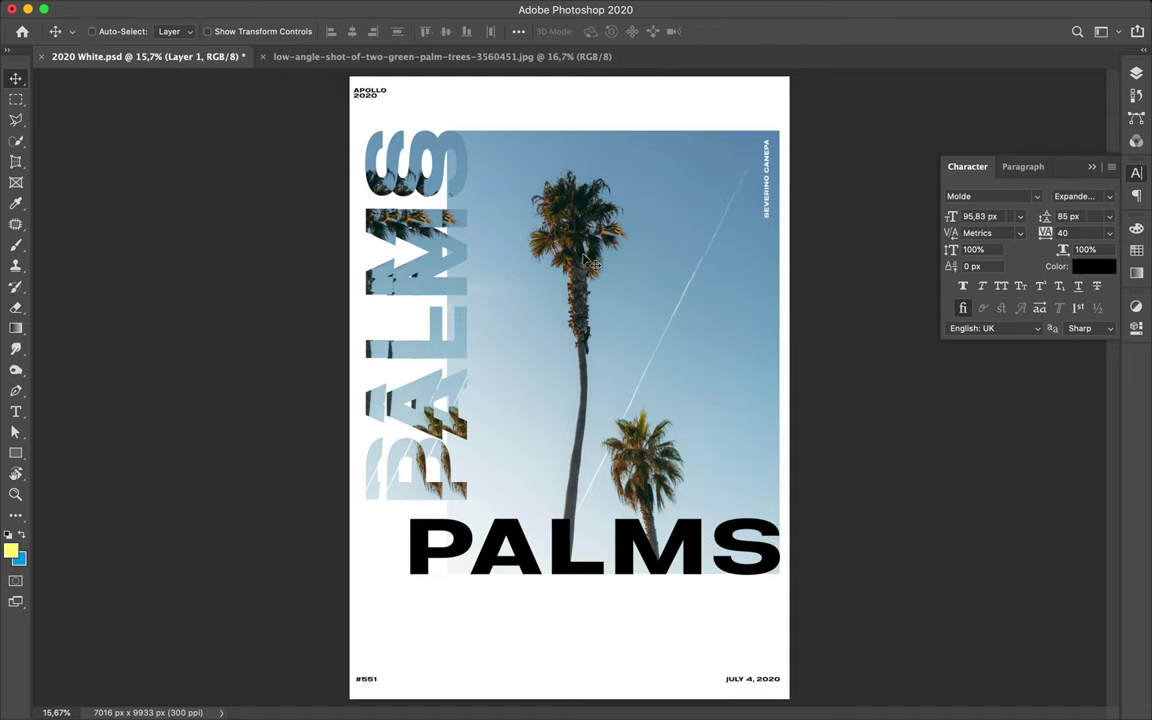
pyautogui.press('m')
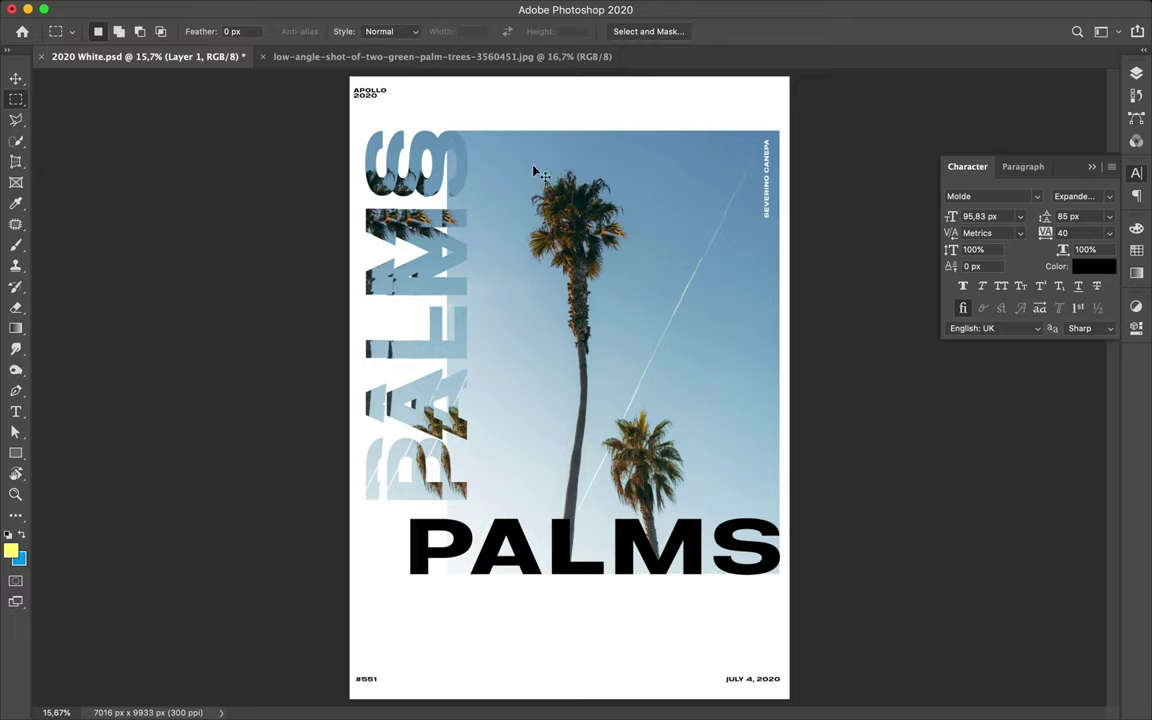
# - Copy a thin strip from the photo's top to Layer 4 and lift it above the edge
pyautogui.moveTo(433, 124); pyautogui.dragTo(786, 138)
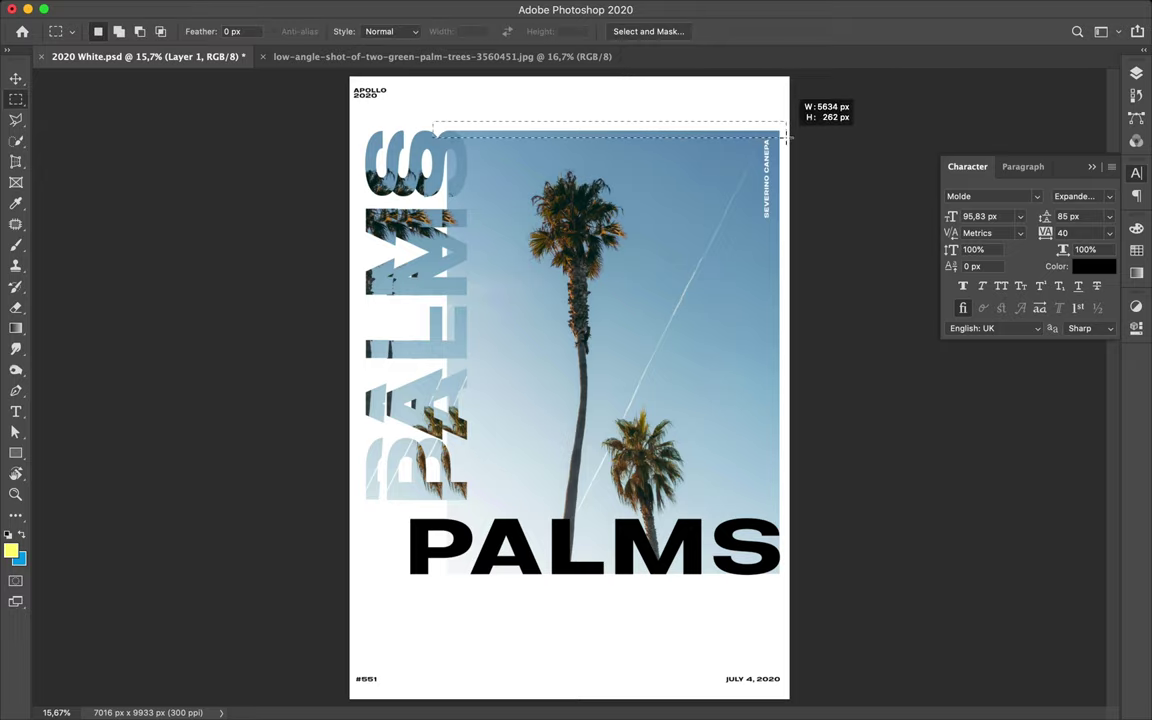
pyautogui.hotkey('ctrl', 'j')
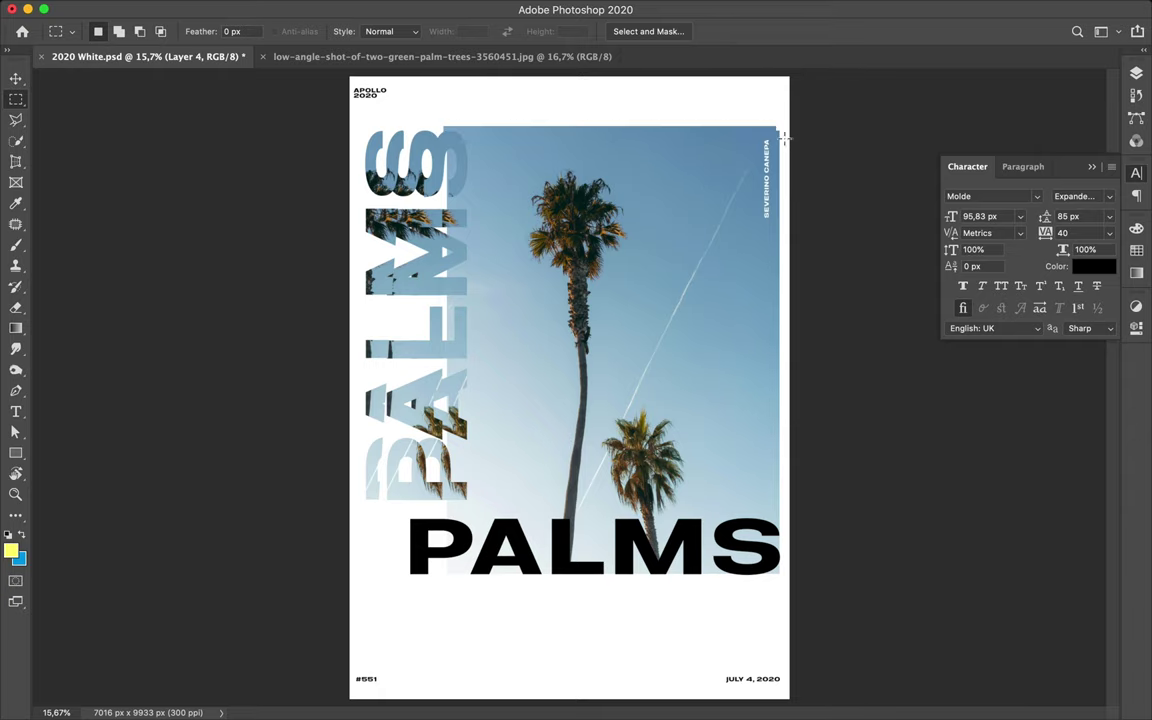
pyautogui.press('v')
pyautogui.moveTo(715, 134); pyautogui.dragTo(721, 129)
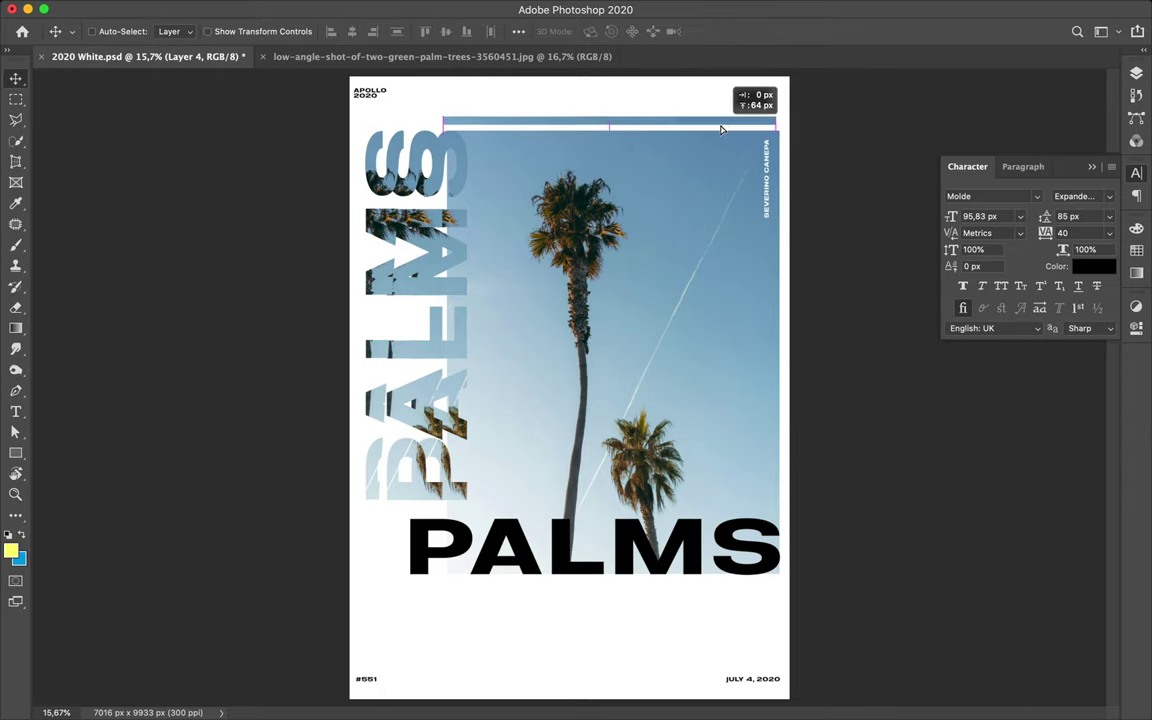
pyautogui.moveTo(721, 129); pyautogui.dragTo(718, 128)
# - Select a thin strip across the palm trunk and try to copy it
pyautogui.press('m')
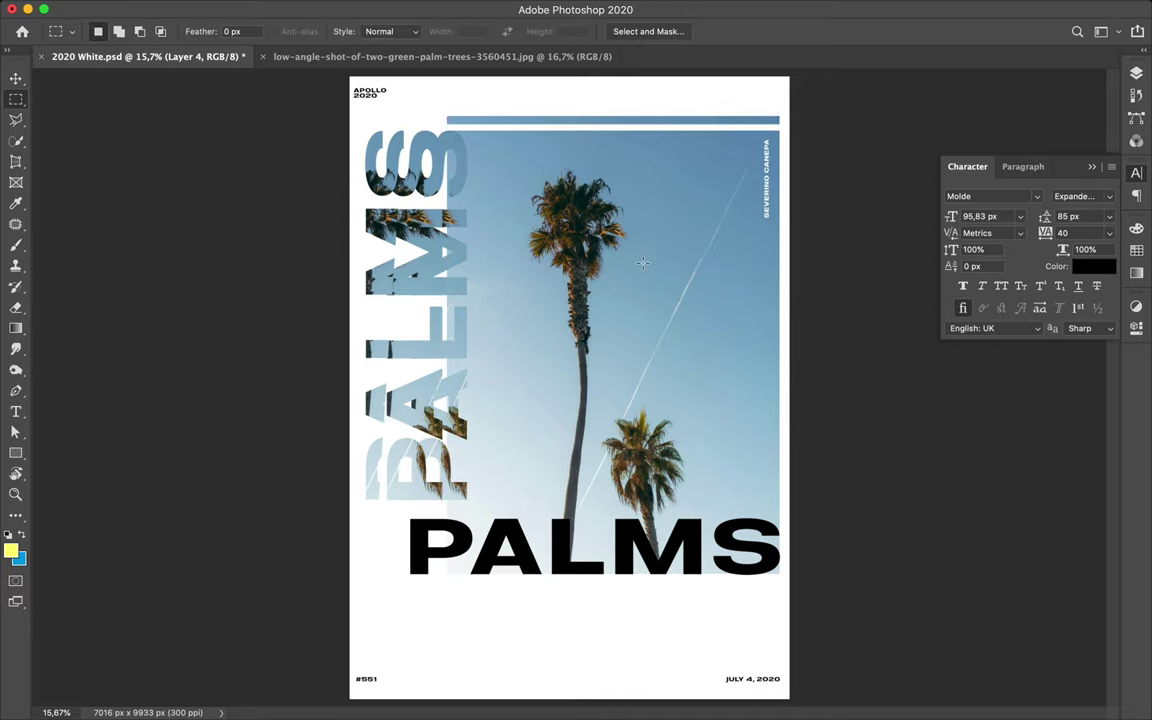
pyautogui.moveTo(425, 310); pyautogui.dragTo(781, 316)
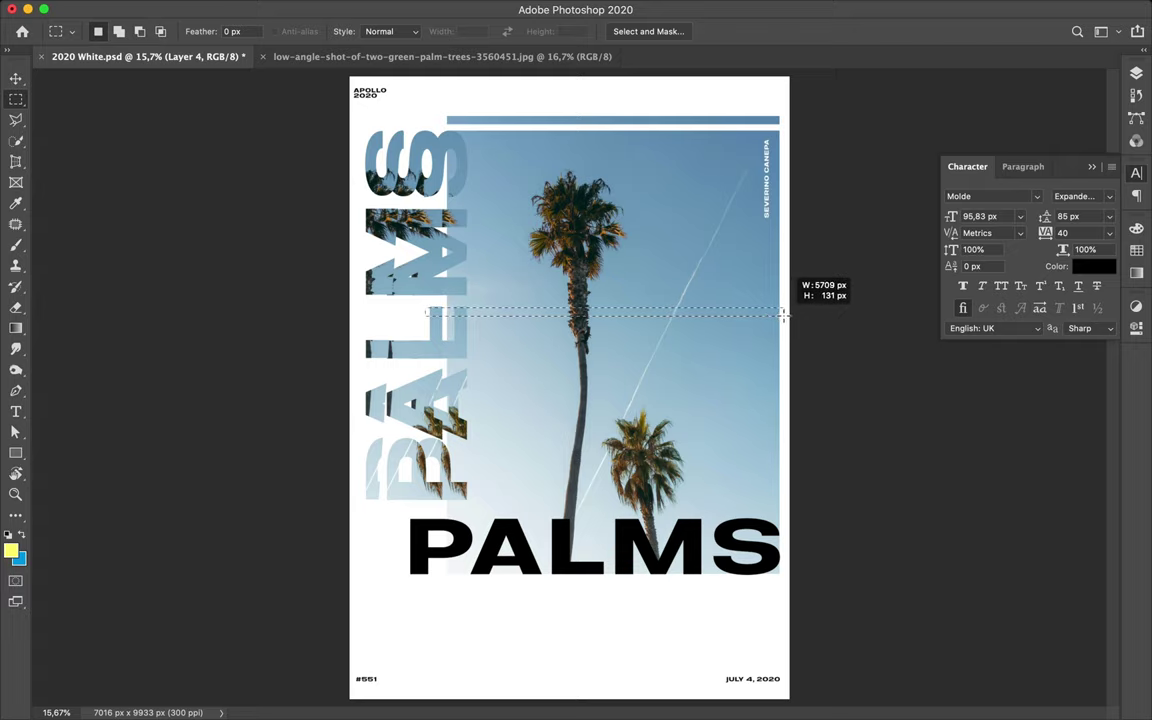
pyautogui.moveTo(781, 315); pyautogui.dragTo(784, 320)
pyautogui.hotkey('ctrl', 'c')
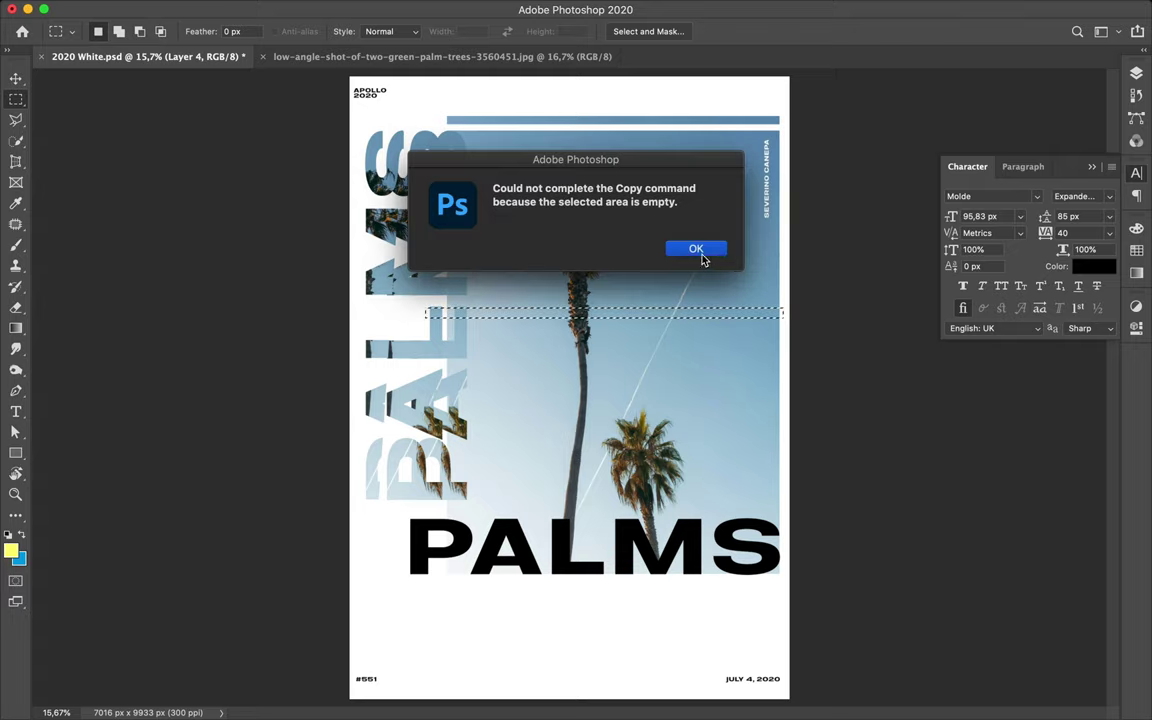
# - Dismiss the copy error, copy the trunk strip to a new layer and nudge it sideways
pyautogui.click(696, 249)
pyautogui.hotkey('ctrl', 'j')
pyautogui.press('v')
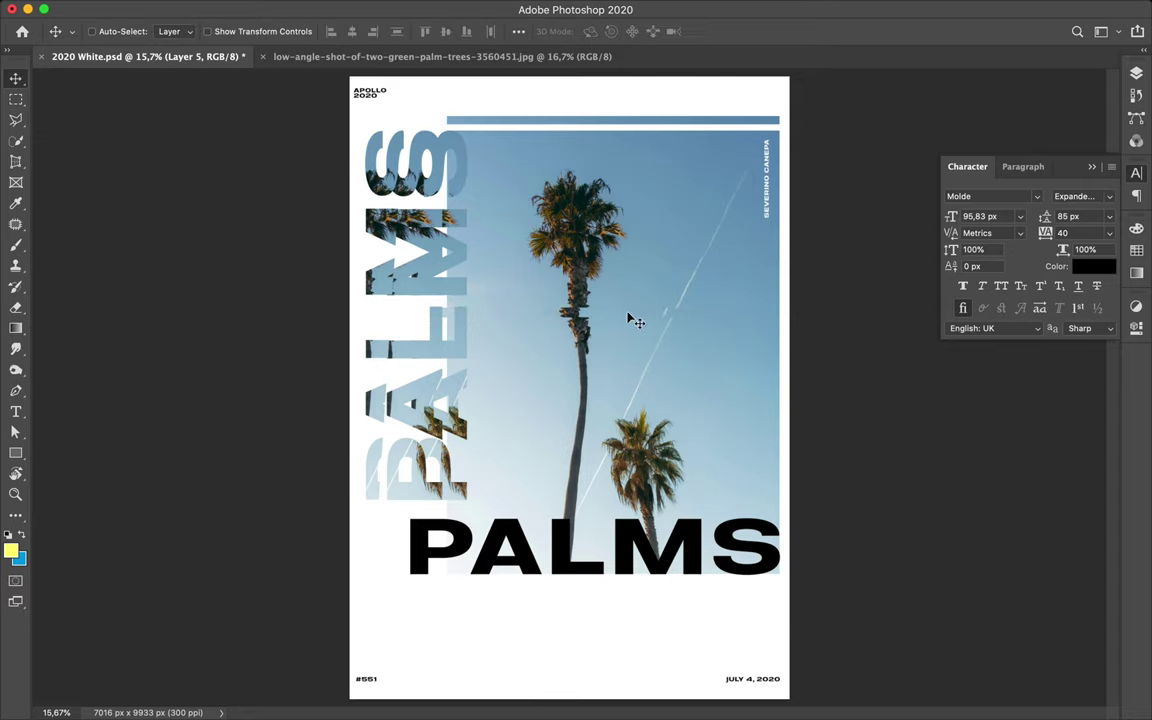
pyautogui.moveTo(628, 316); pyautogui.dragTo(624, 318)
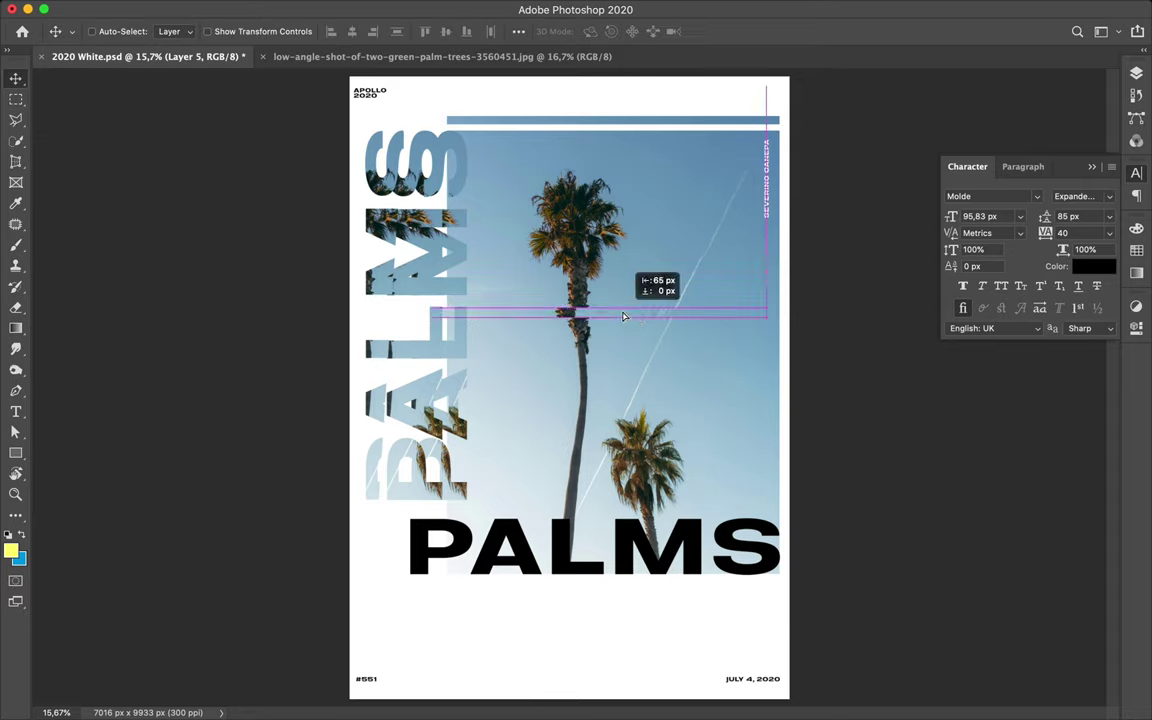
# - Copy another thin trunk strip to a new layer and slide it sideways
pyautogui.press('ctrl')
pyautogui.press('m')
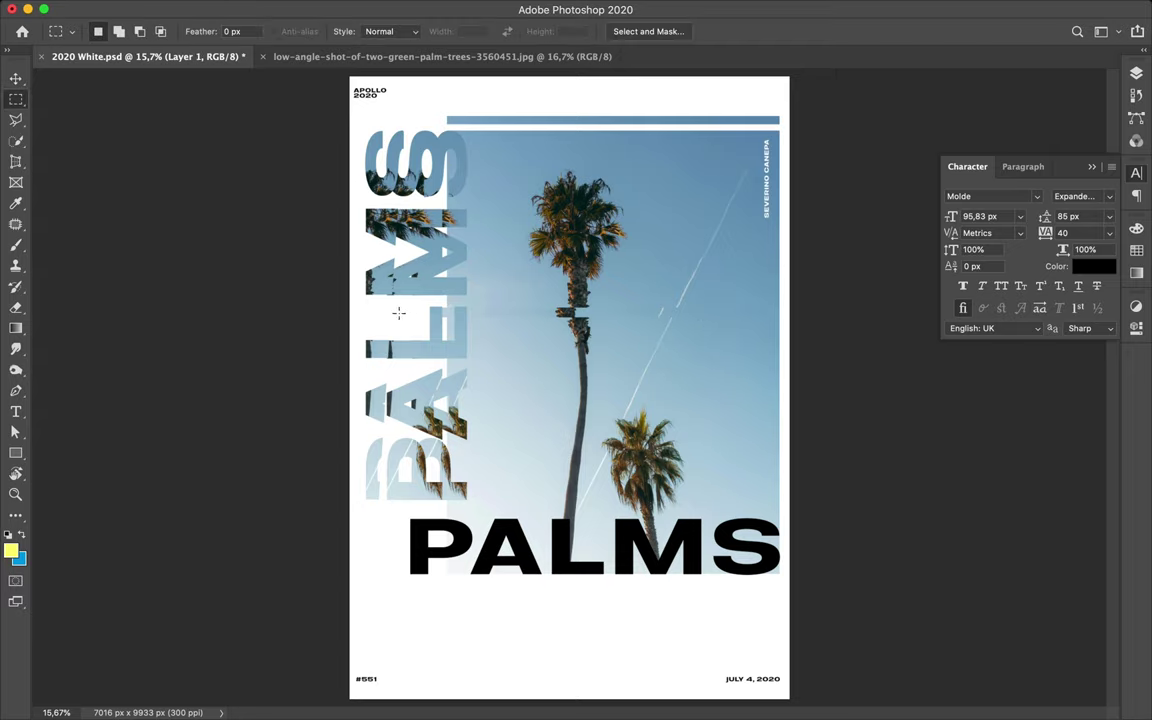
pyautogui.moveTo(435, 316); pyautogui.dragTo(786, 330)
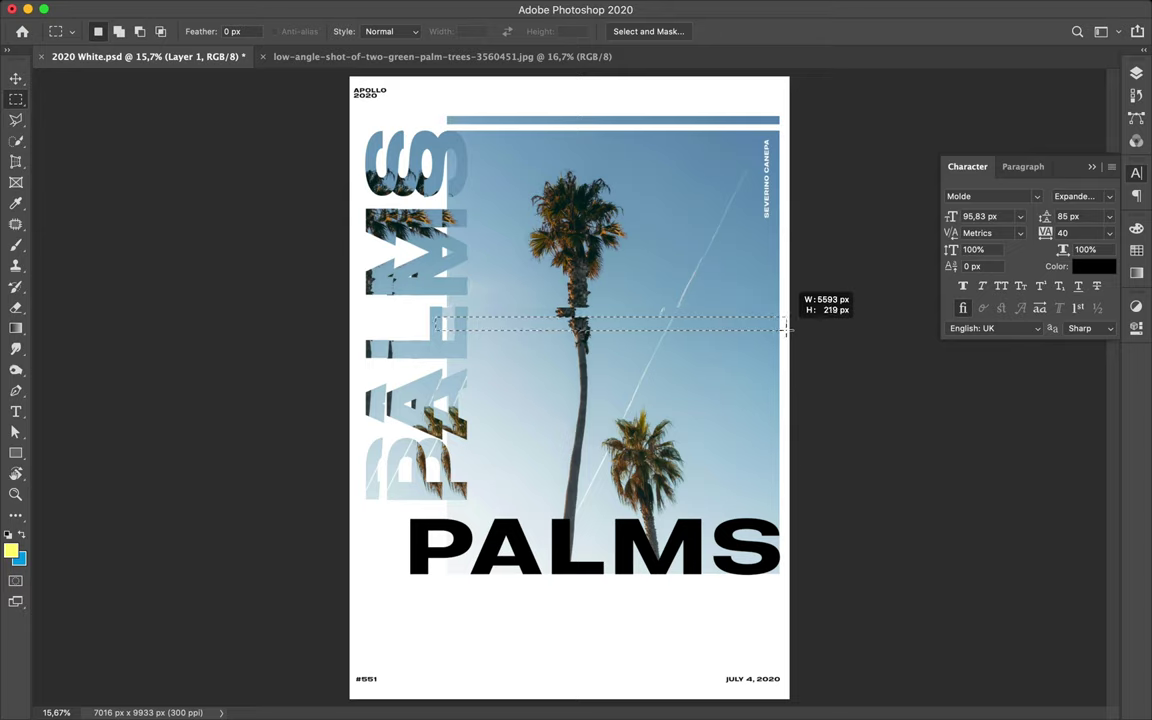
pyautogui.hotkey('ctrl', 'j')
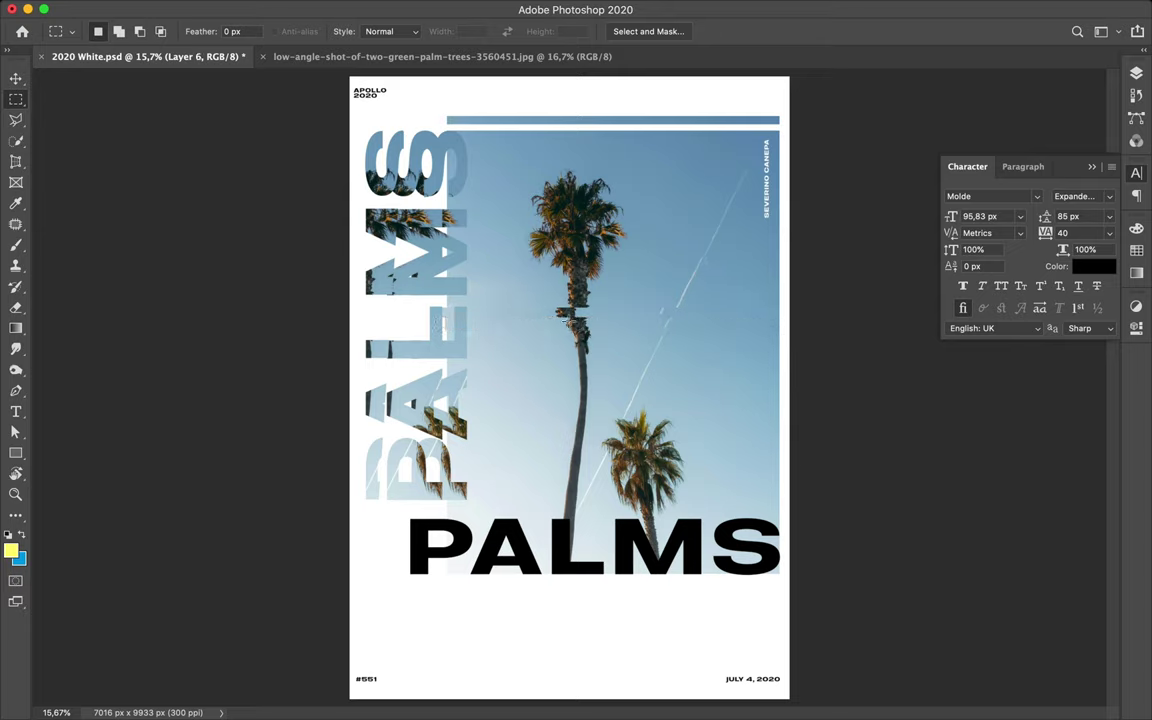
pyautogui.press('v')
pyautogui.moveTo(540, 328); pyautogui.dragTo(567, 329)
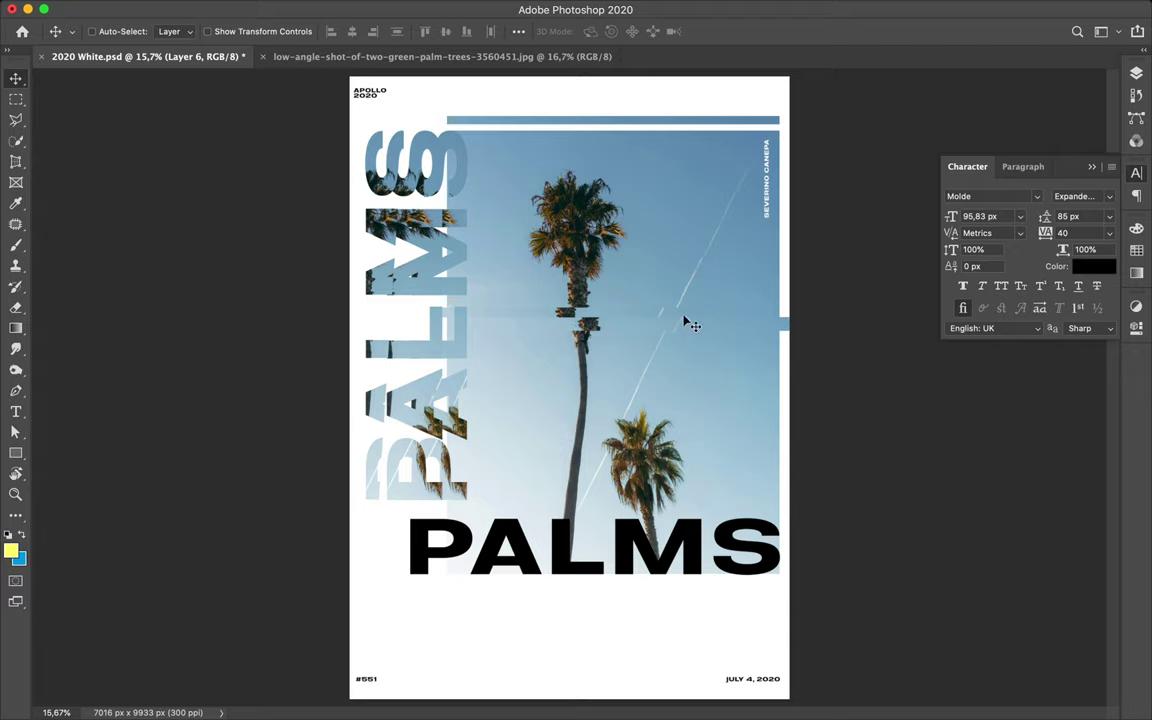
pyautogui.moveTo(676, 321); pyautogui.dragTo(642, 324)
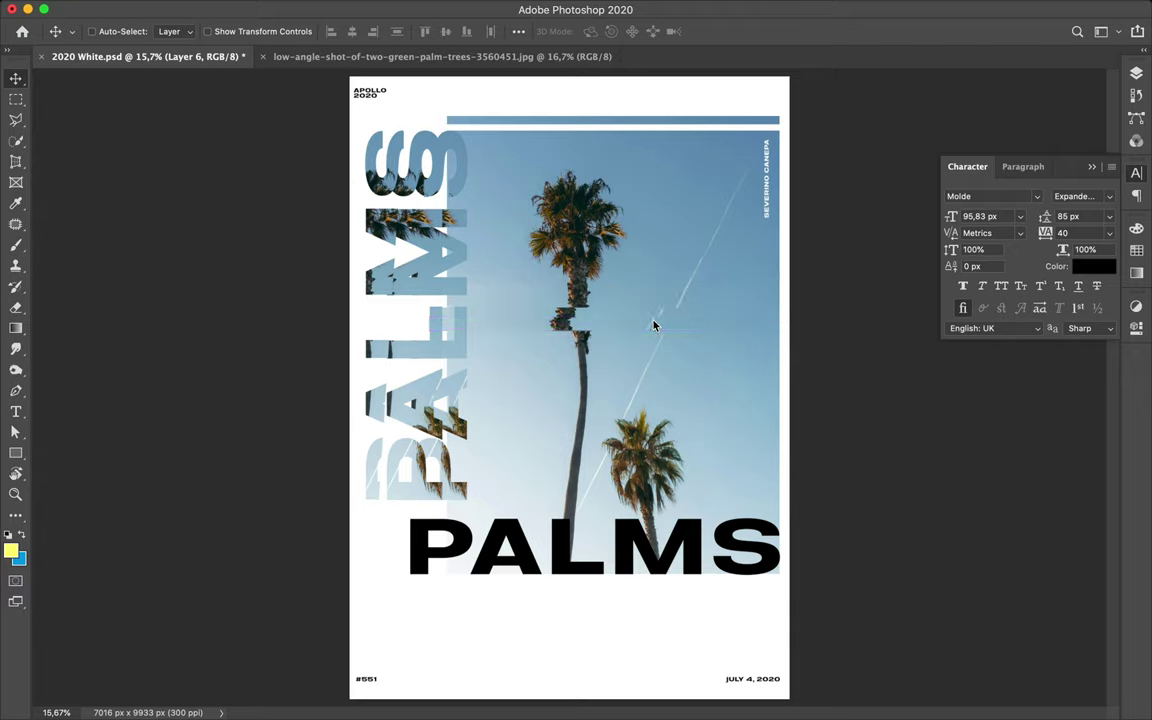
pyautogui.moveTo(676, 325); pyautogui.dragTo(669, 327)
pyautogui.press('u')
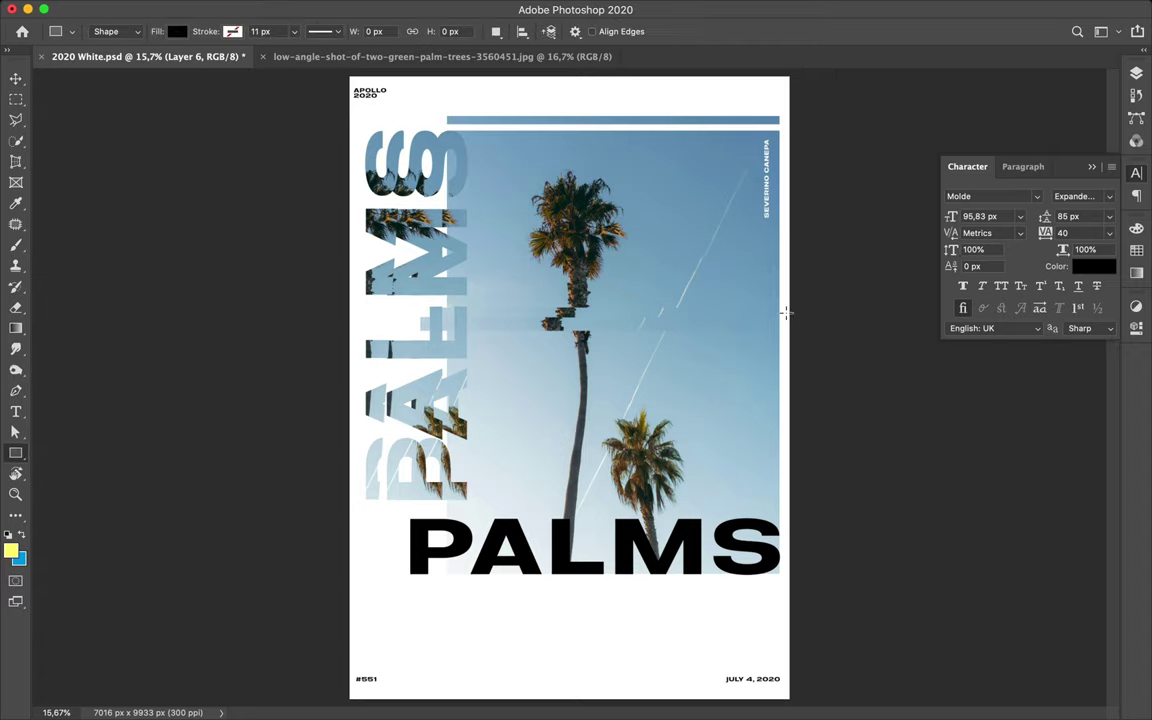
pyautogui.click(175, 31)
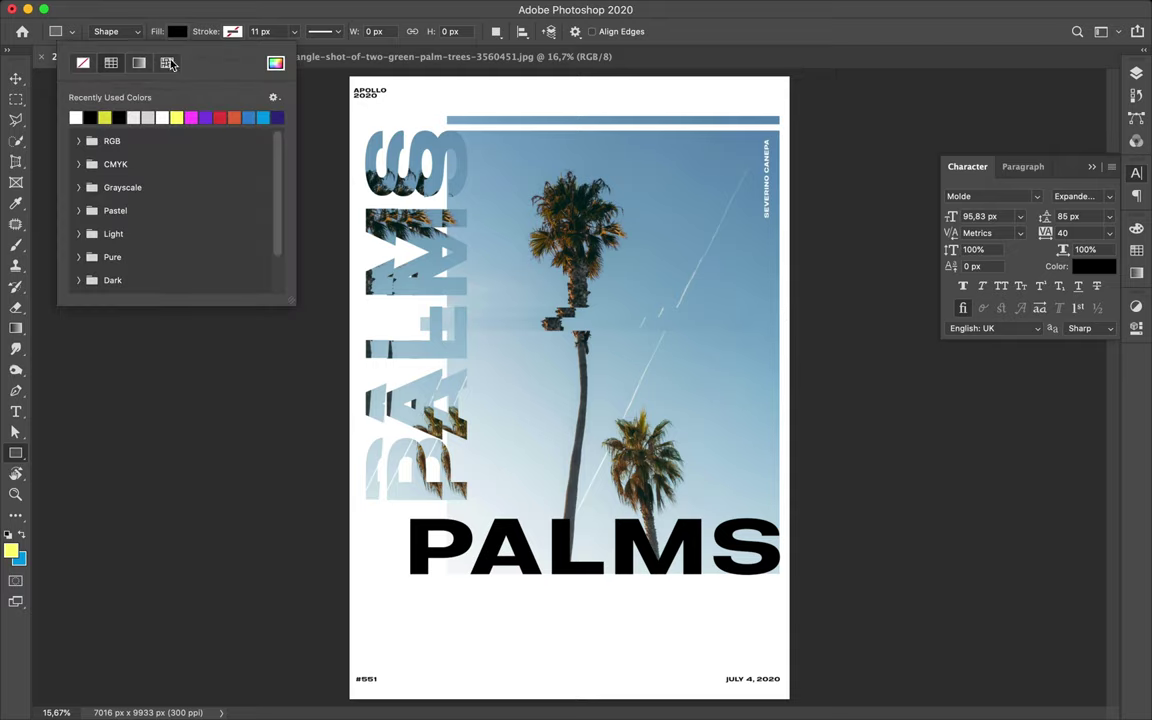
# - Draw a thin white rectangle bar down the photo's right edge and nudge it 46 px right
pyautogui.click(76, 116)
pyautogui.moveTo(782, 218)
pyautogui.mouseDown()
pyautogui.moveTo(770, 388)
pyautogui.moveTo(740, 395)
pyautogui.moveTo(790, 430)
pyautogui.moveTo(774, 512)
pyautogui.mouseUp()
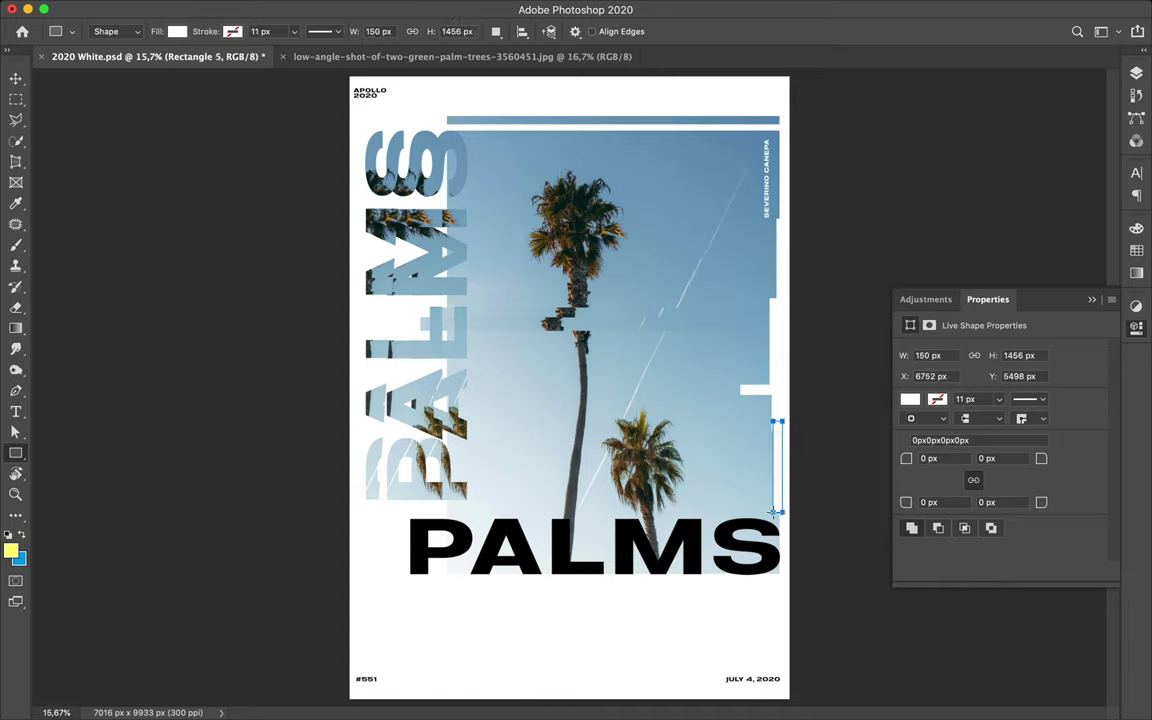
pyautogui.press('v')
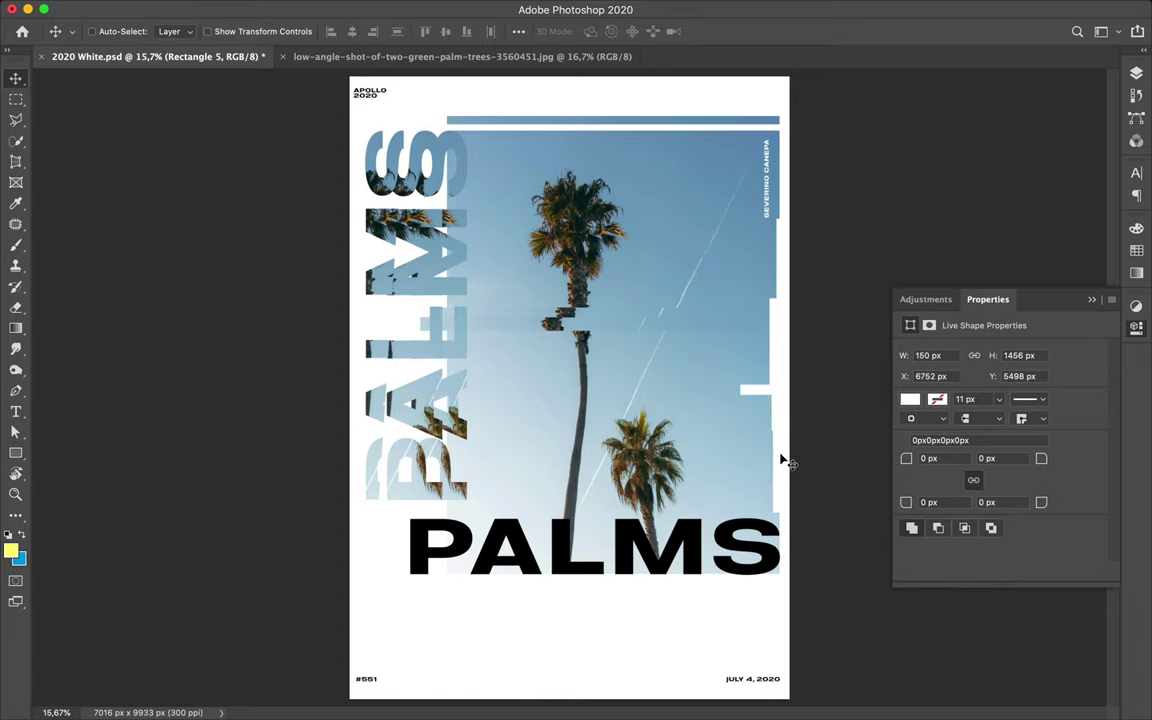
pyautogui.moveTo(785, 460); pyautogui.dragTo(784, 459)
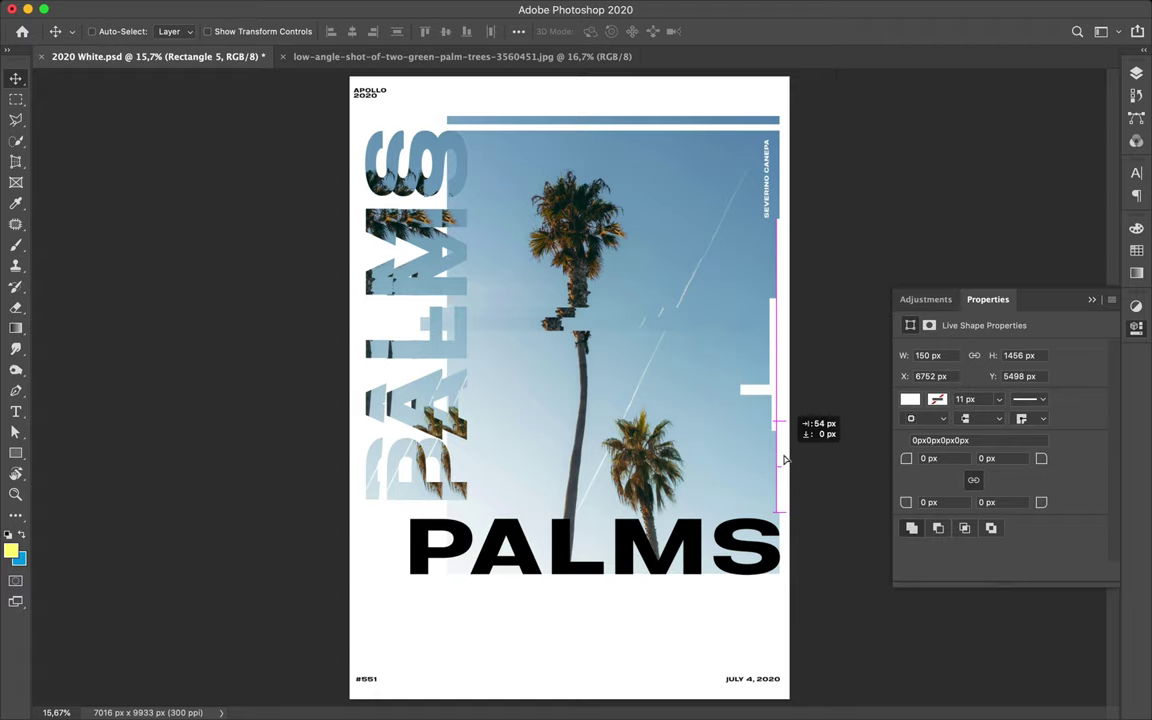
pyautogui.moveTo(784, 459); pyautogui.dragTo(784, 459)
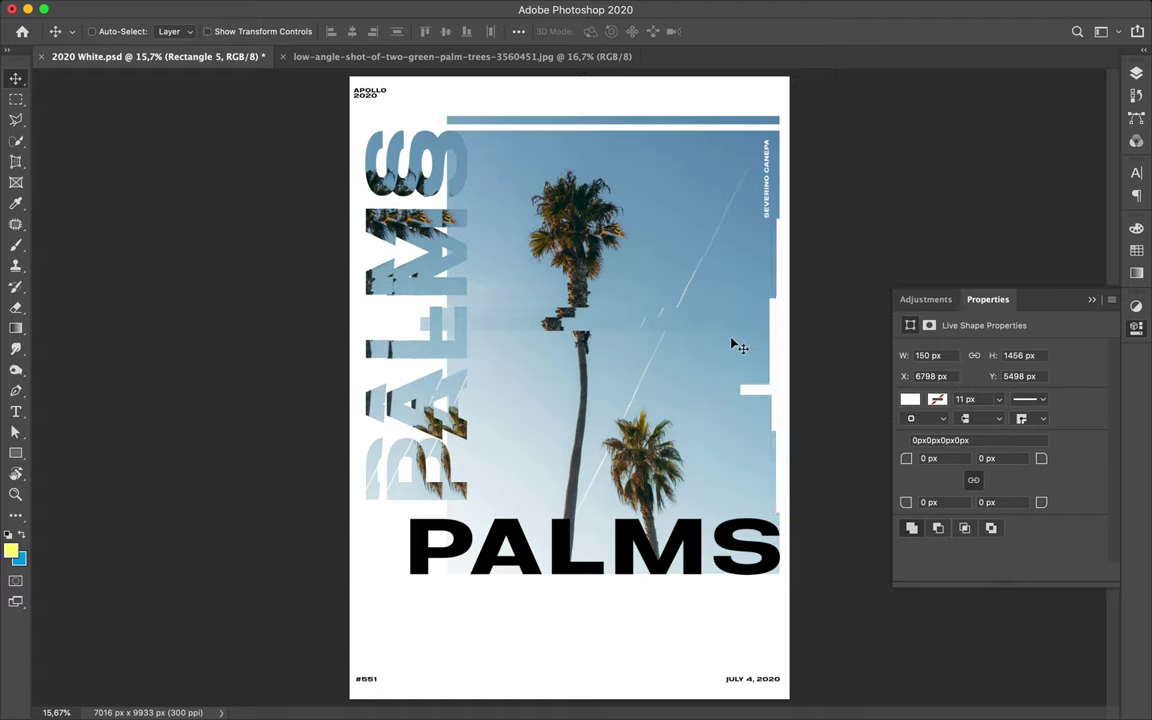
pyautogui.press('m')
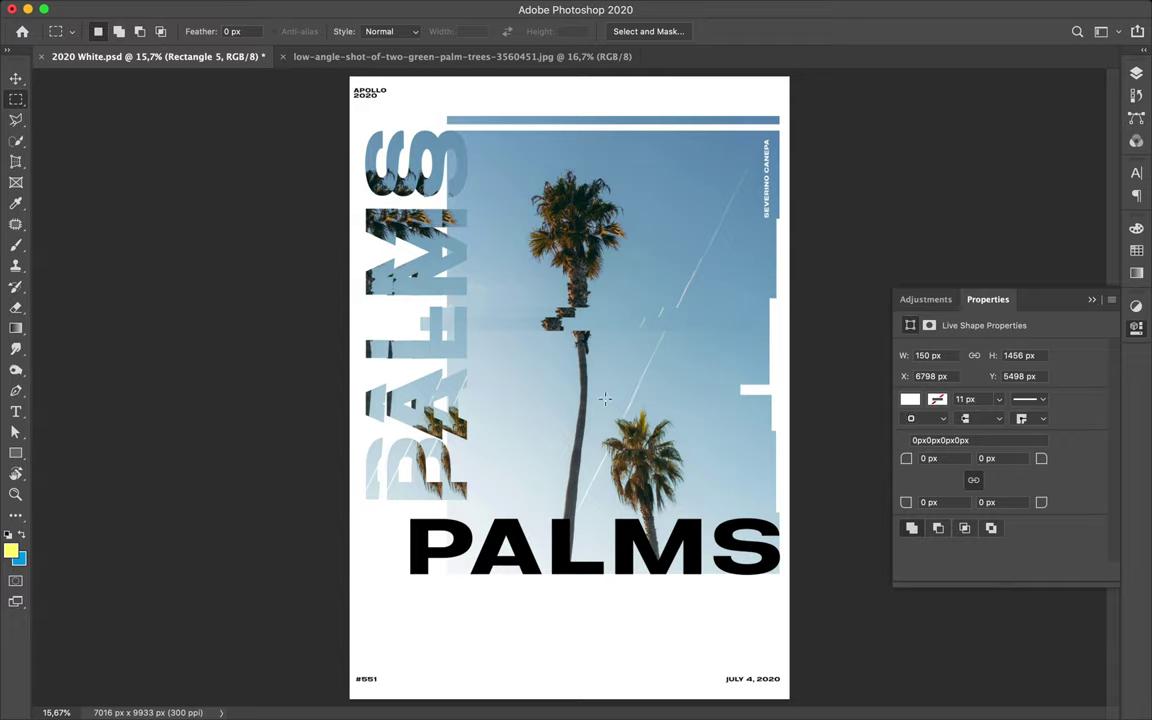
# - Copy the lower palm tree to Layer 7 and place it in the poster's bottom-left corner
pyautogui.moveTo(680, 584); pyautogui.dragTo(690, 613)
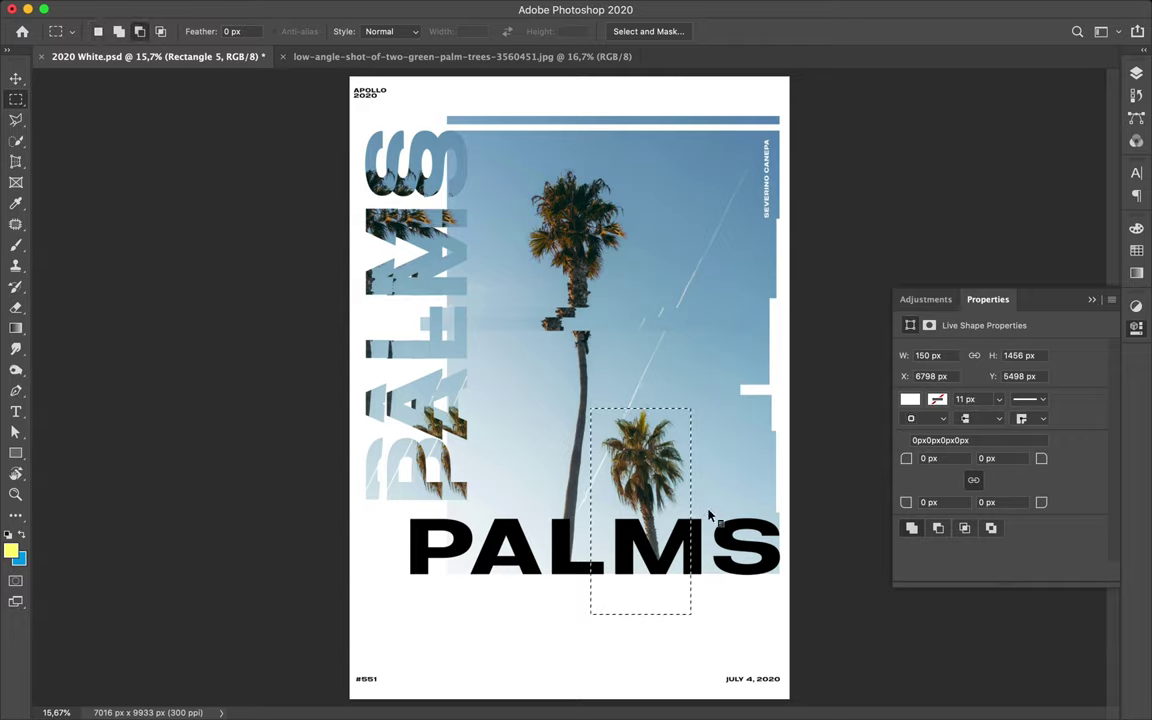
pyautogui.hotkey('ctrl', 'j')
pyautogui.hotkey('ctrl', 'd')
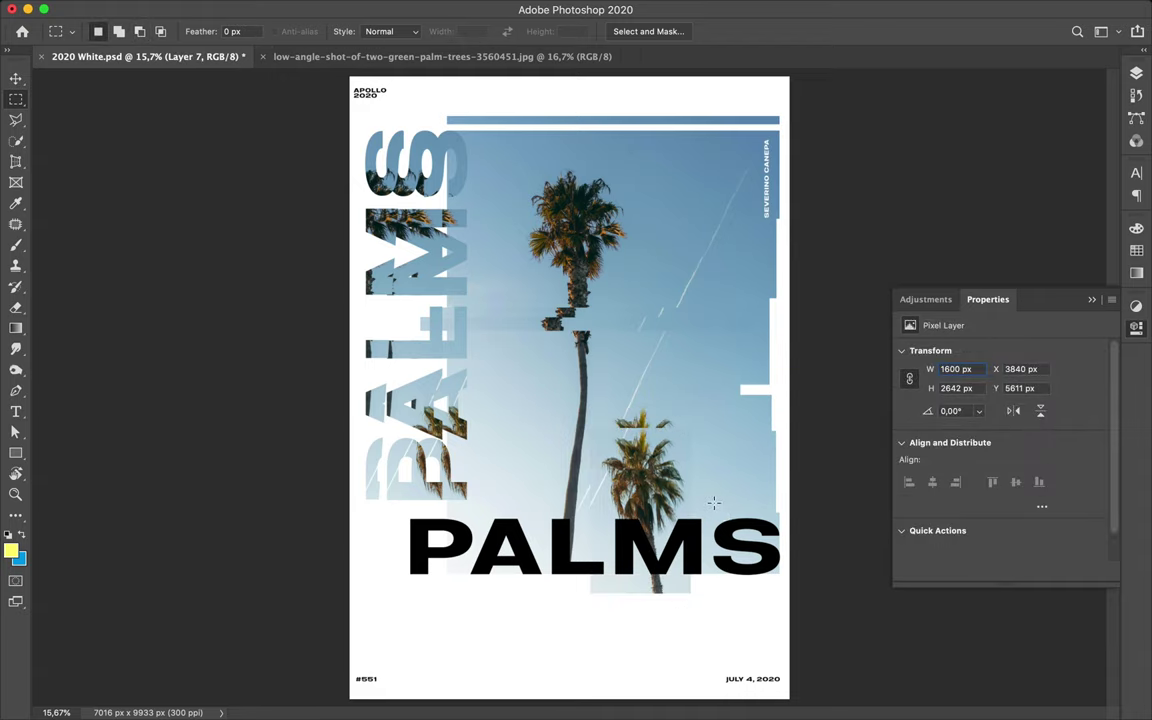
pyautogui.press('v')
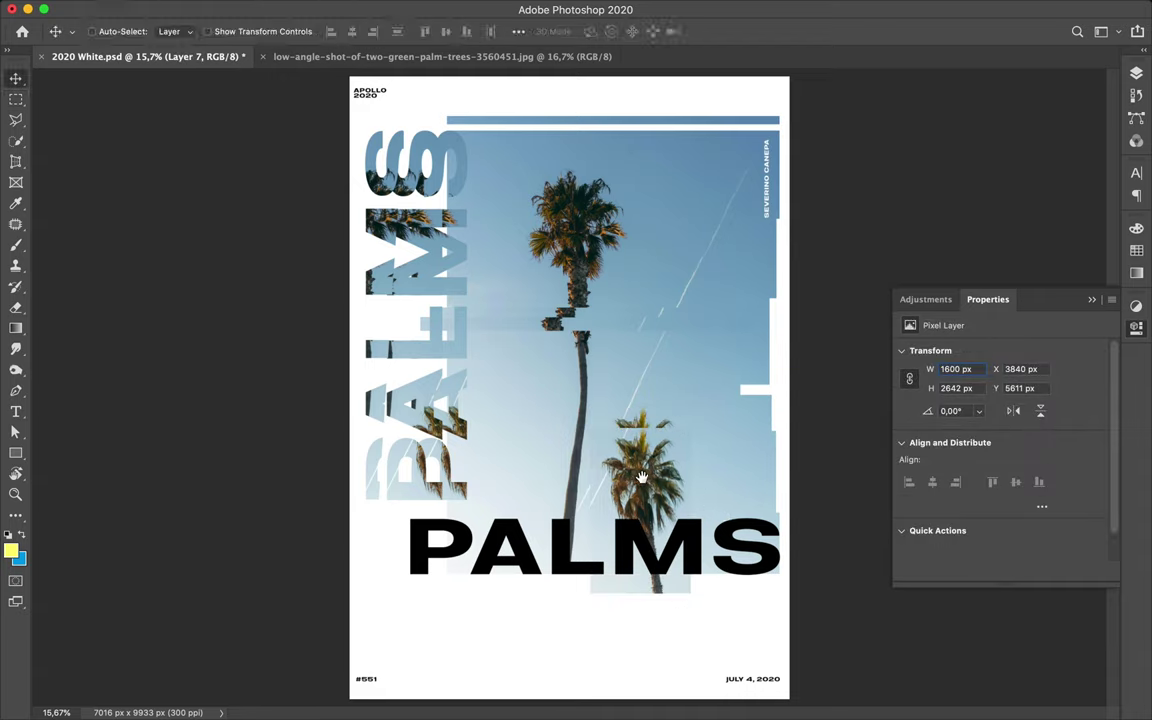
pyautogui.moveTo(648, 466); pyautogui.dragTo(452, 618)
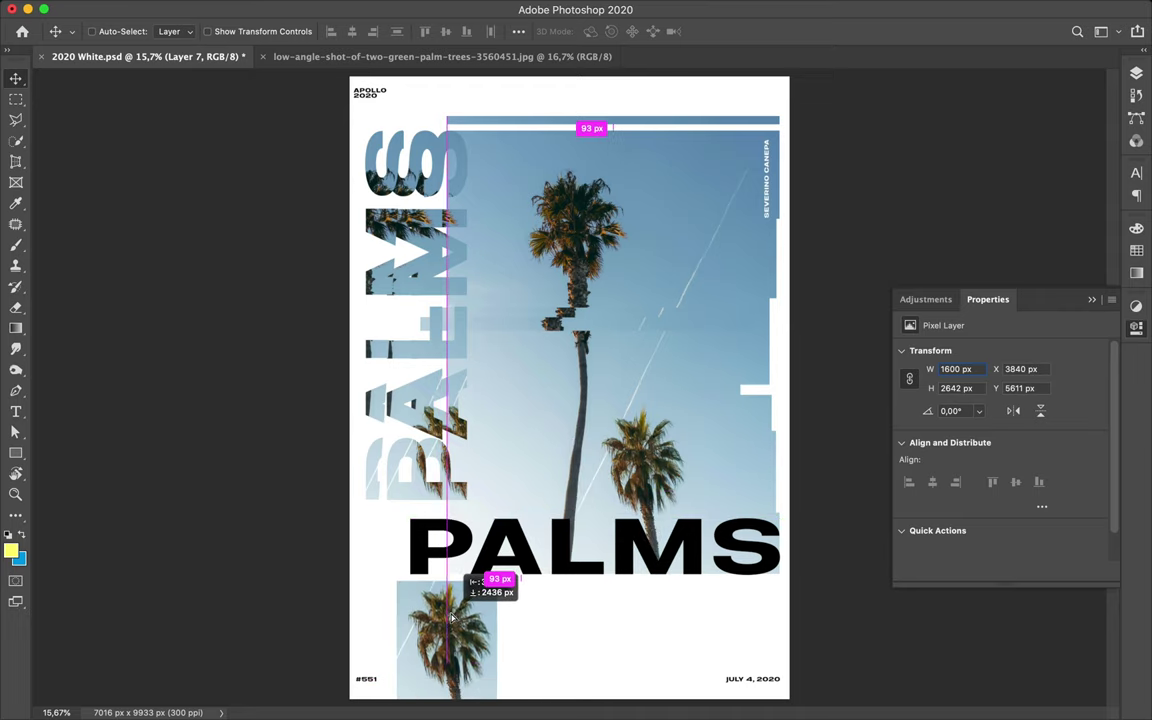
pyautogui.moveTo(452, 618)
pyautogui.mouseDown()
pyautogui.moveTo(390, 615)
pyautogui.moveTo(405, 600)
pyautogui.mouseUp()
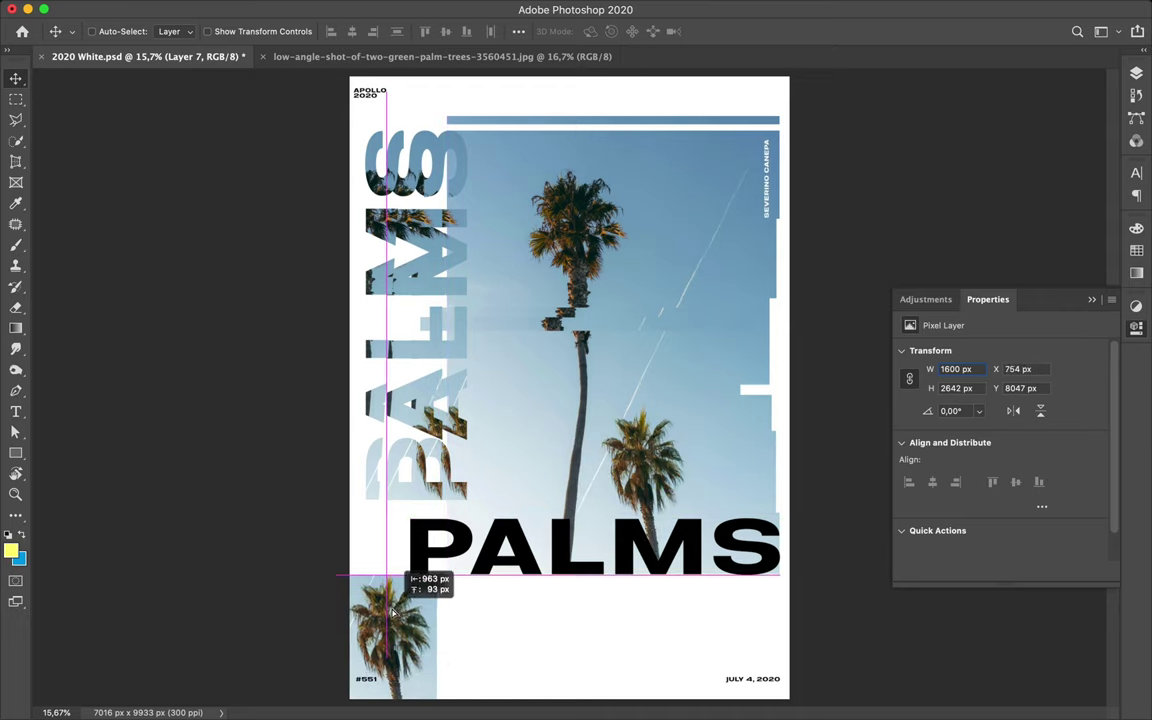
pyautogui.moveTo(405, 600); pyautogui.dragTo(419, 603)
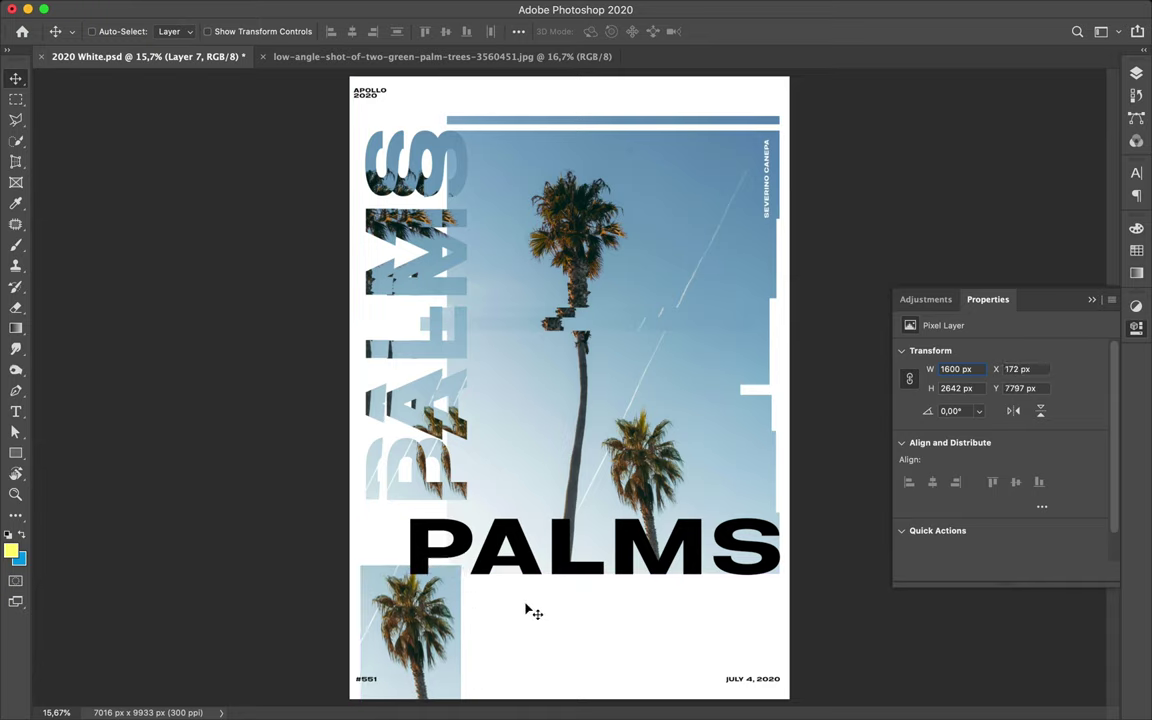
pyautogui.press('super')
# - Move the #551 label toward the bottom centre and rotate it -90° to run vertically
pyautogui.keyDown('super'); pyautogui.click(372, 683); pyautogui.keyUp('super')
pyautogui.moveTo(372, 683)
pyautogui.mouseDown()
pyautogui.moveTo(515, 655)
pyautogui.moveTo(595, 612)
pyautogui.moveTo(633, 607)
pyautogui.mouseUp()
pyautogui.scroll(2, 633, 607)
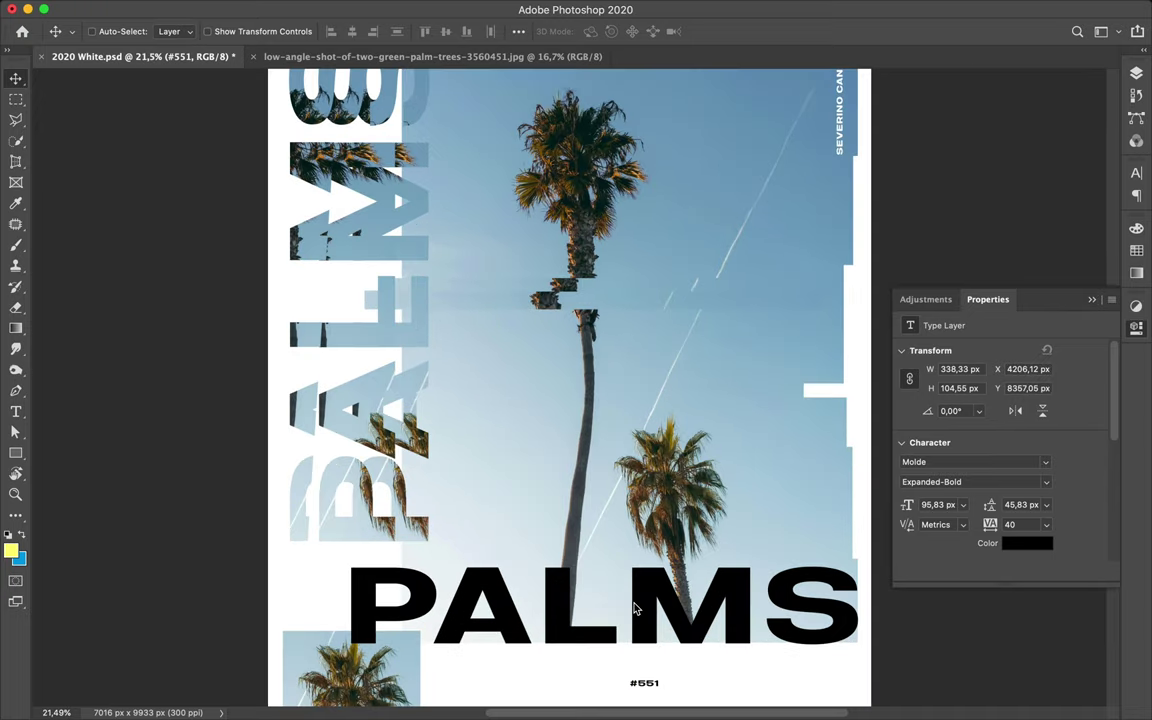
pyautogui.scroll(2, 633, 607)
pyautogui.scroll(2, 633, 607)
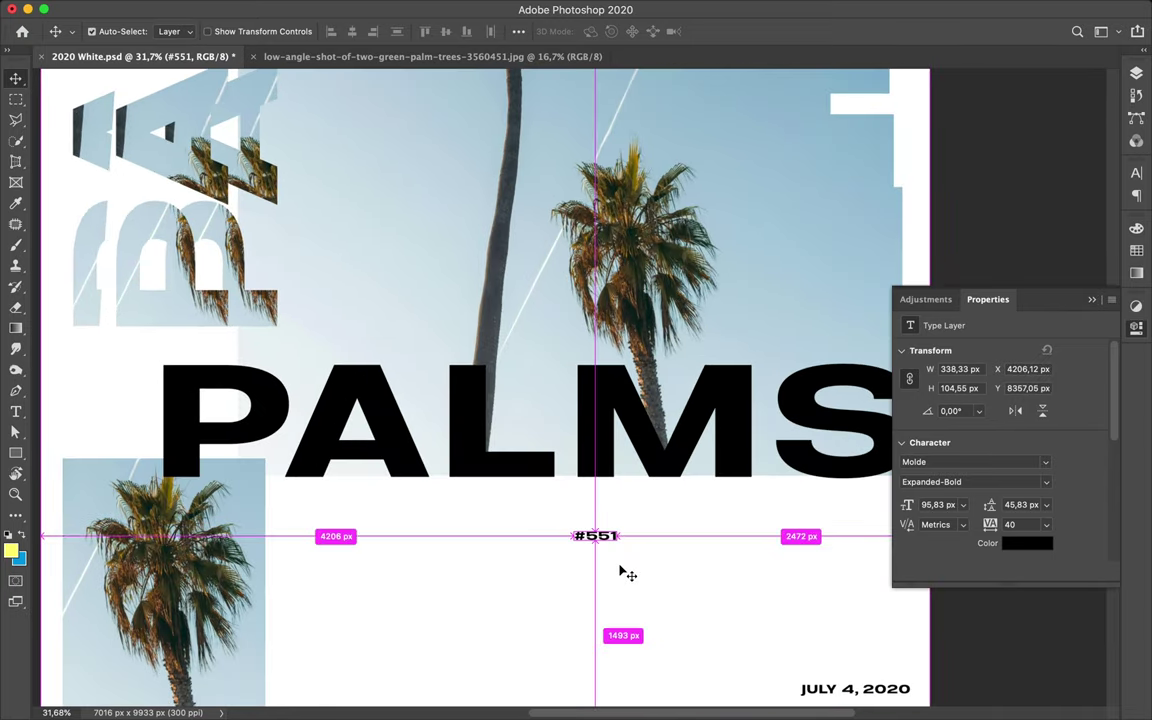
pyautogui.hotkey('ctrl', 't')
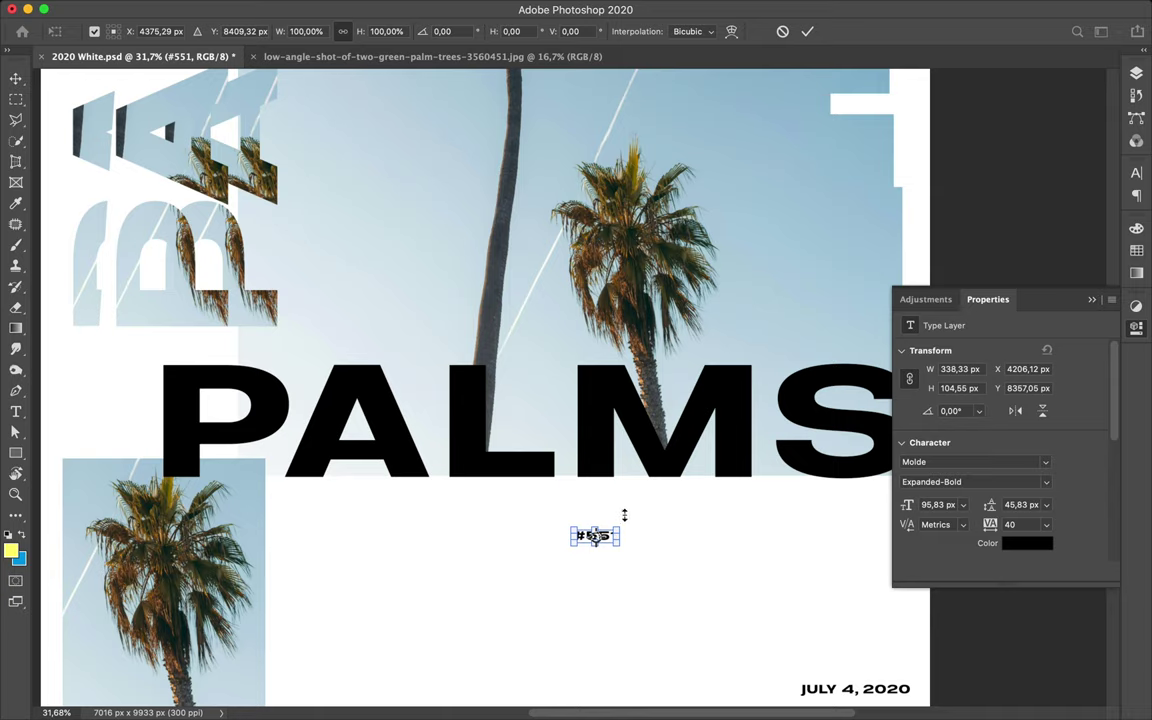
pyautogui.moveTo(564, 493); pyautogui.dragTo(554, 497)
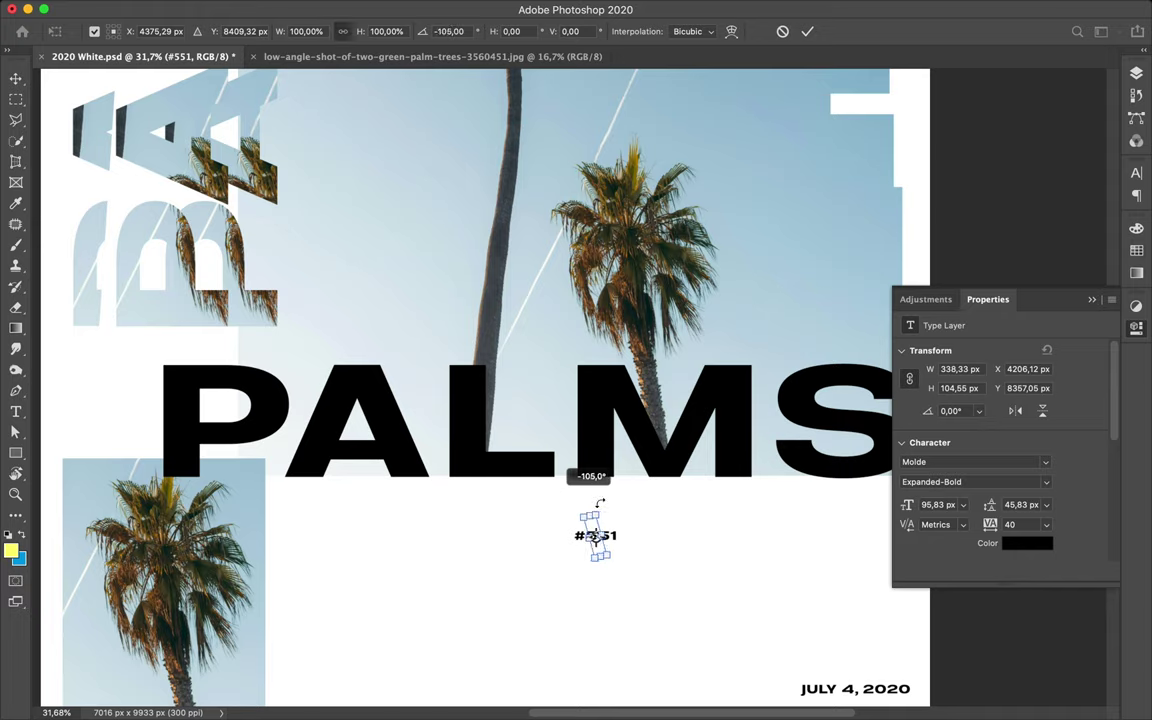
pyautogui.moveTo(554, 497)
pyautogui.mouseDown()
pyautogui.moveTo(596, 491)
pyautogui.moveTo(588, 497)
pyautogui.mouseUp()
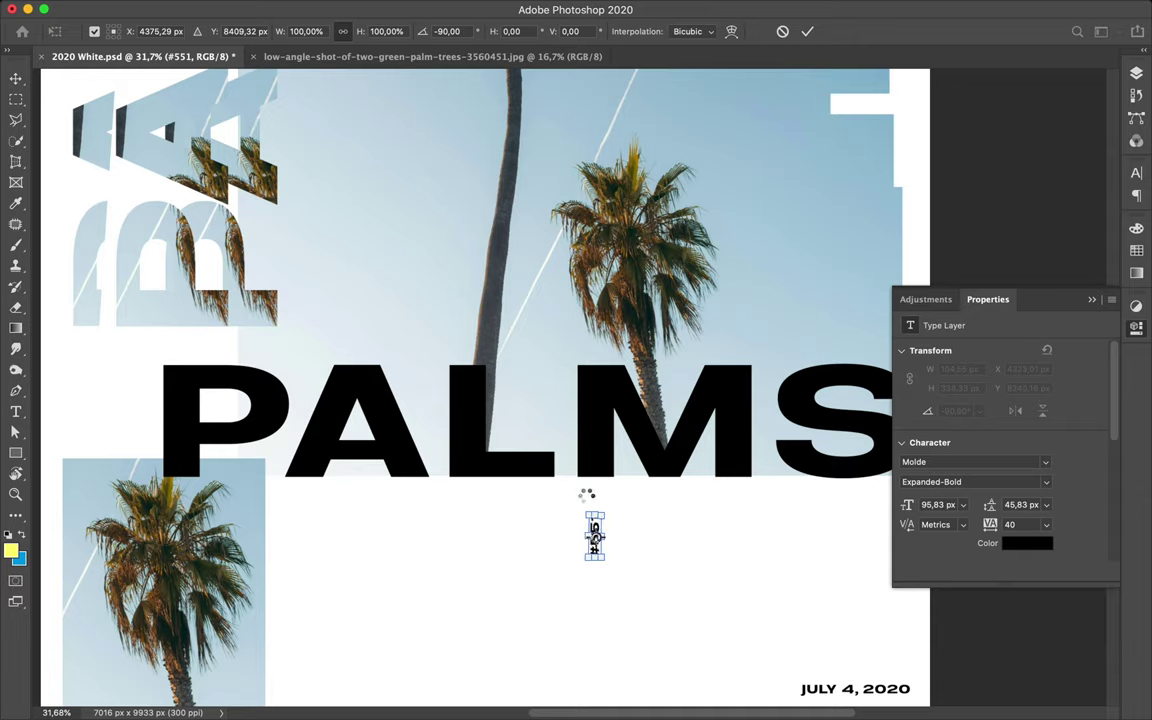
pyautogui.press('Return')
# - Place #551 between the L and M and enlarge it to about 192% to match the letters
pyautogui.moveTo(604, 548)
pyautogui.mouseDown()
pyautogui.moveTo(607, 455)
pyautogui.moveTo(590, 448)
pyautogui.moveTo(602, 400)
pyautogui.mouseUp()
pyautogui.hotkey('ctrl', 't')
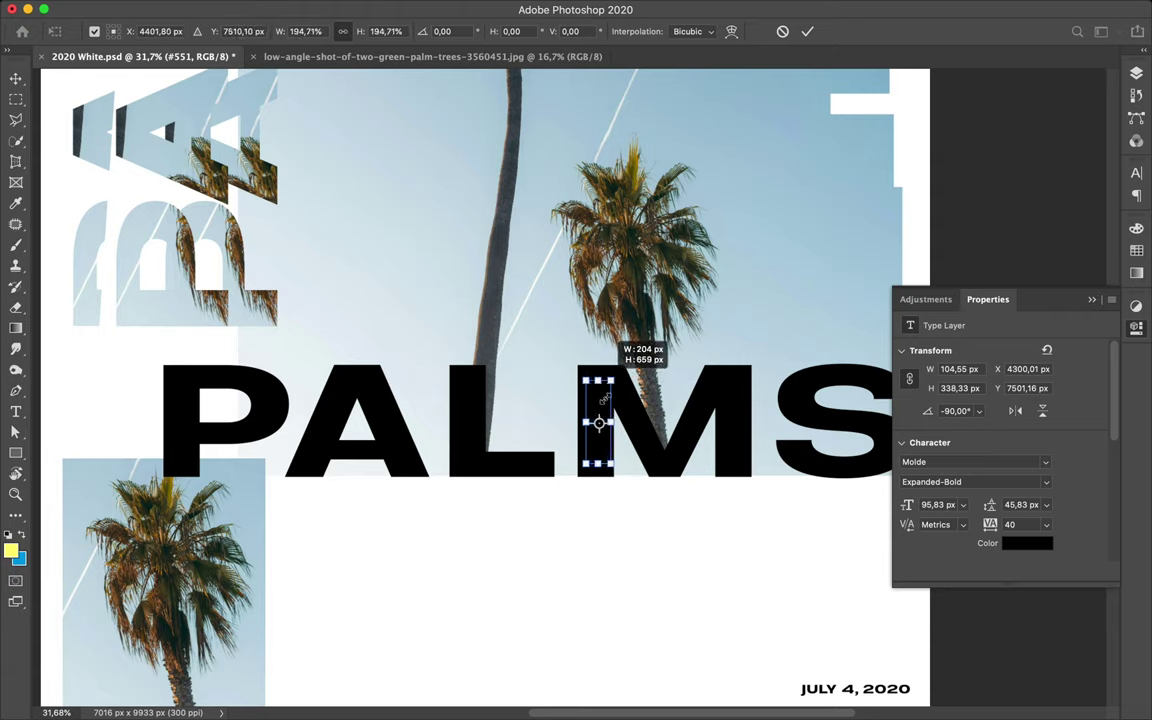
pyautogui.moveTo(601, 404); pyautogui.dragTo(601, 406)
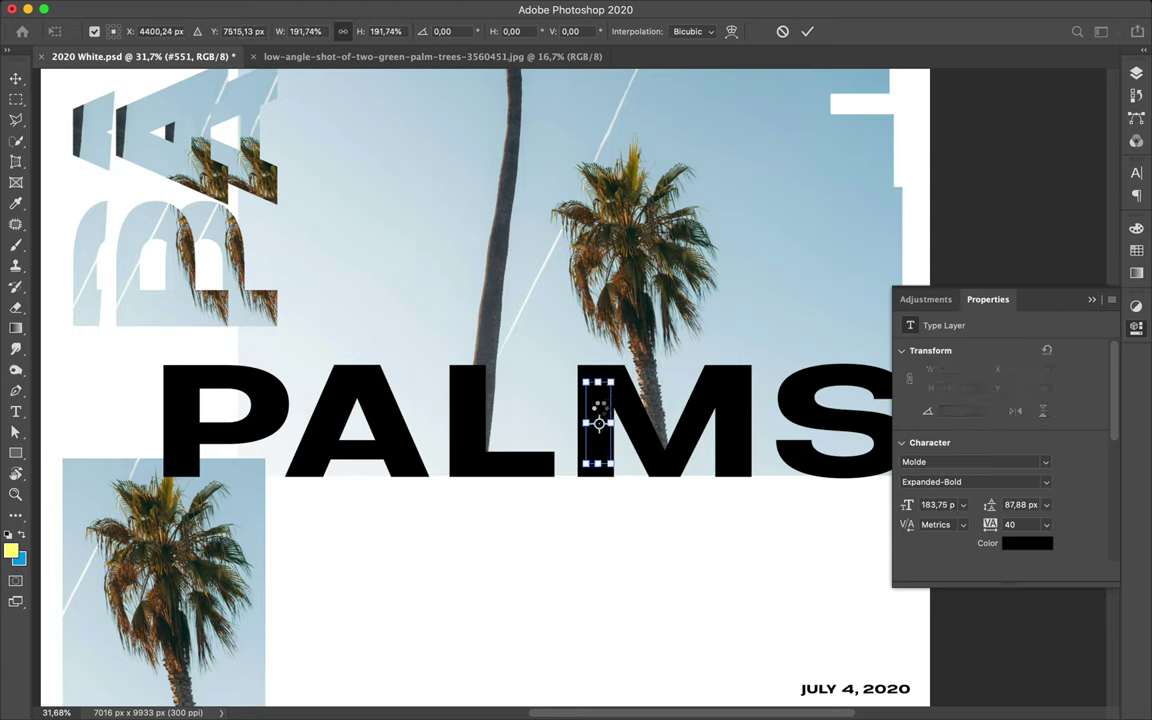
pyautogui.press('Return')
pyautogui.moveTo(598, 404); pyautogui.dragTo(598, 413)
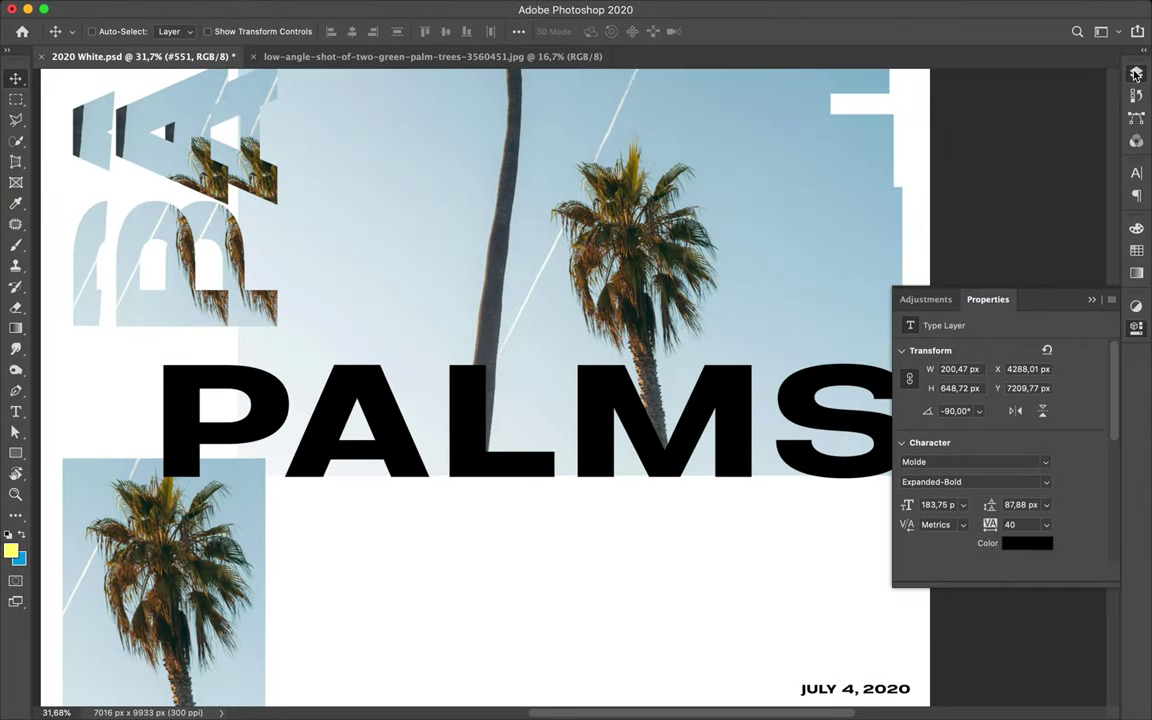
# - Load the #551 text outline as a selection and make the PALMS layer active
pyautogui.click(1136, 73)
pyautogui.keyDown('super'); pyautogui.click(981, 254); pyautogui.keyUp('super')
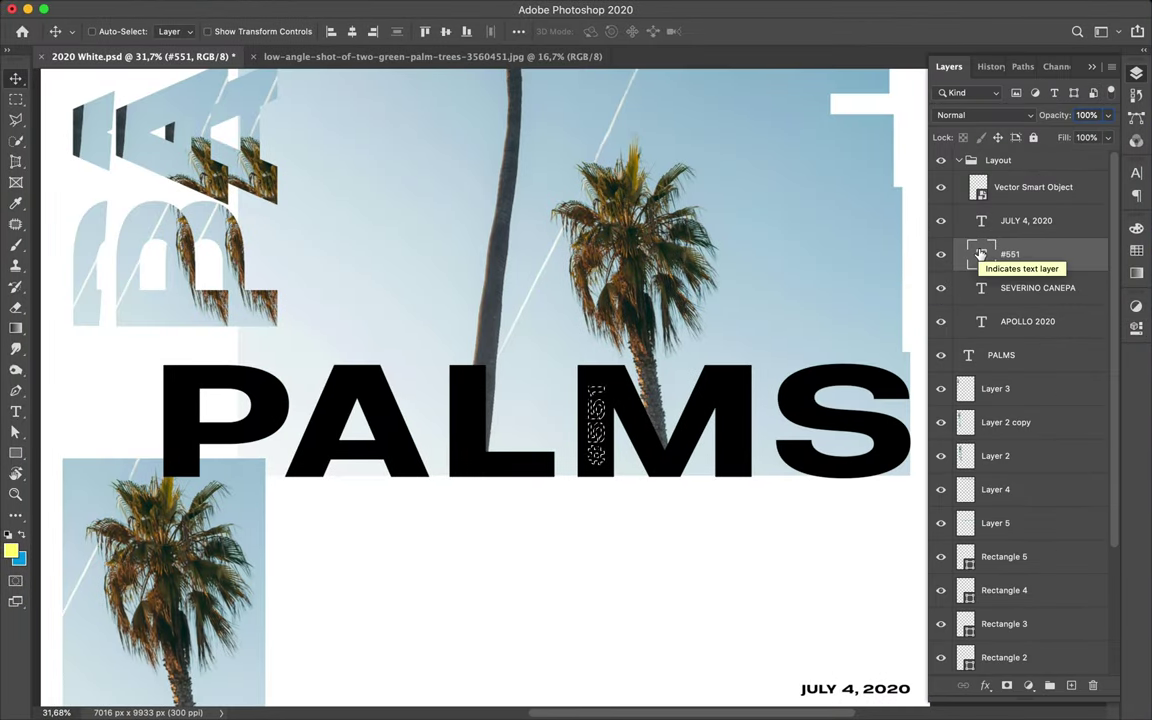
pyautogui.scroll(-1, 1034, 334)
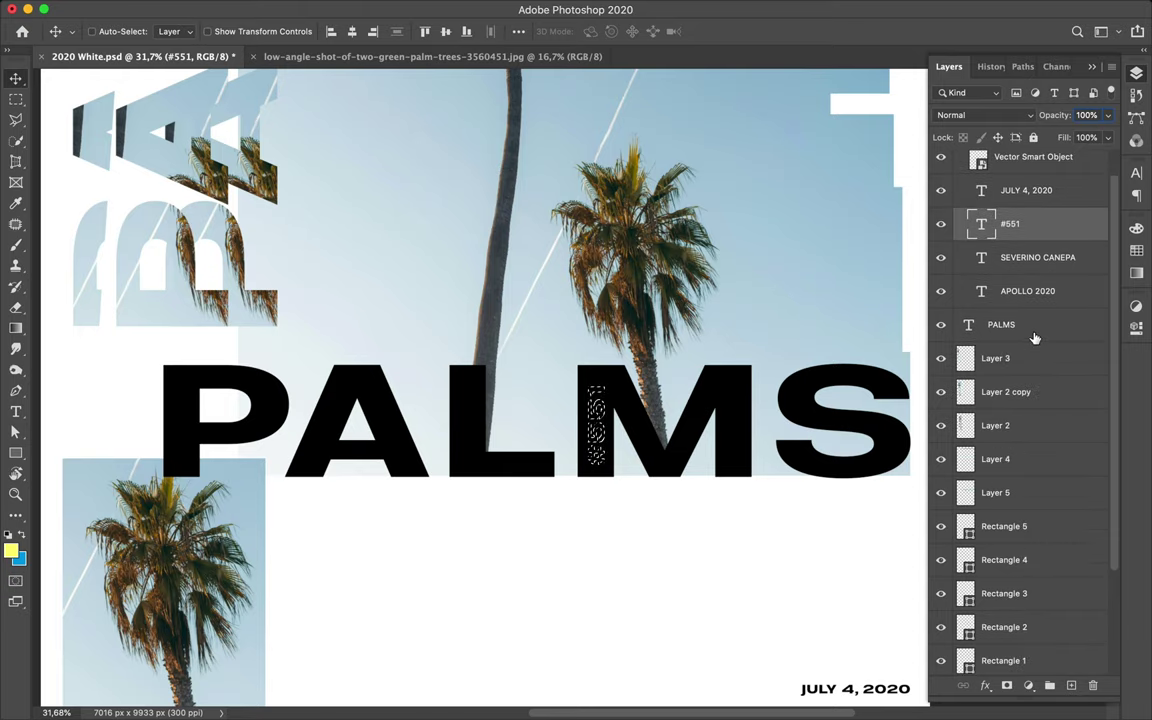
pyautogui.keyDown('super'); pyautogui.click(645, 365); pyautogui.keyUp('super')
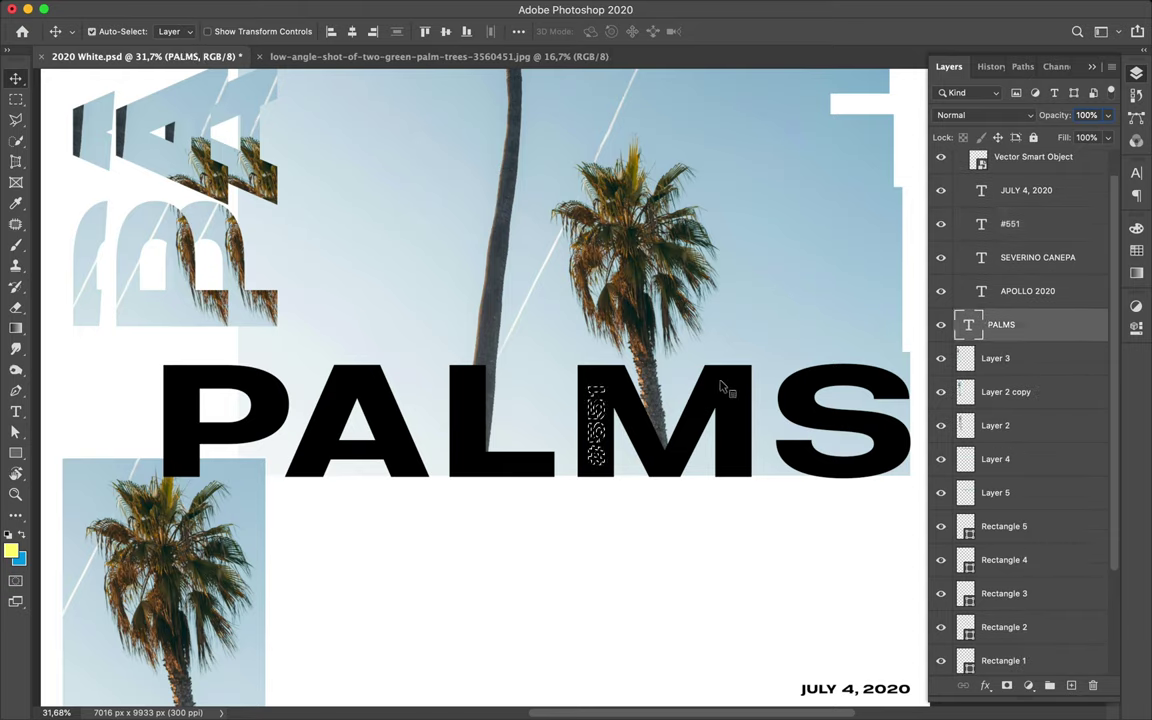
pyautogui.press('Delete')
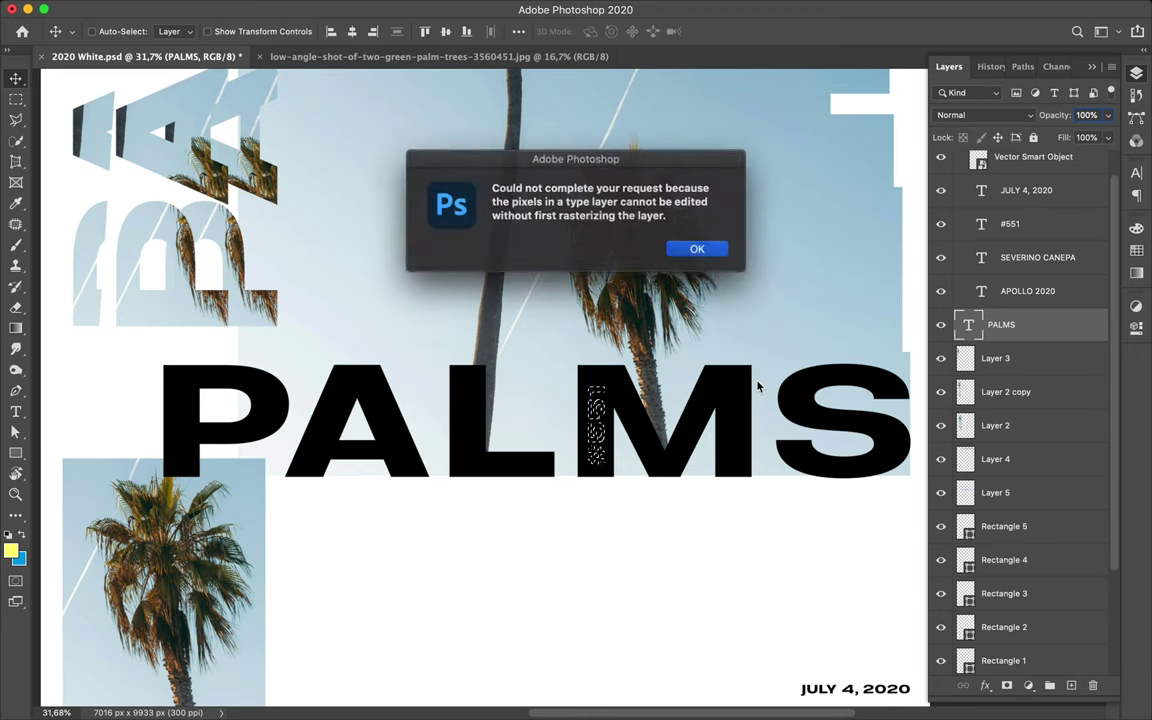
pyautogui.click(696, 248)
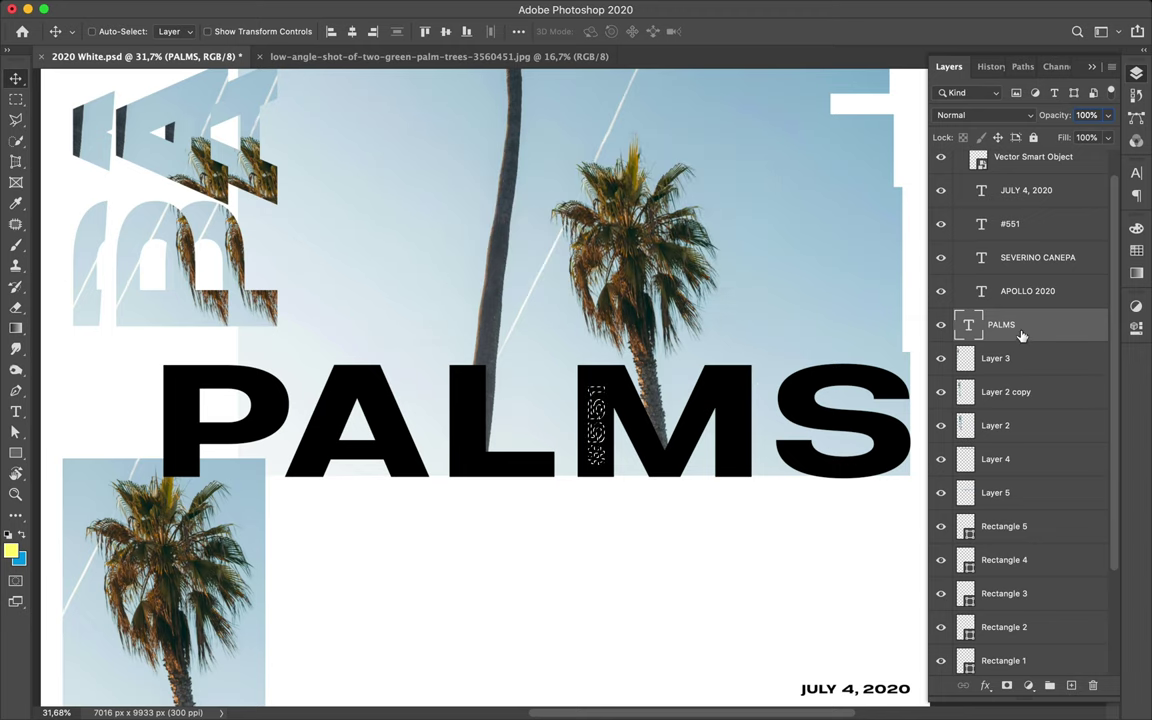
# - Rasterize the PALMS layer so the #551 shape can be cut out of it
pyautogui.rightClick(1025, 335)
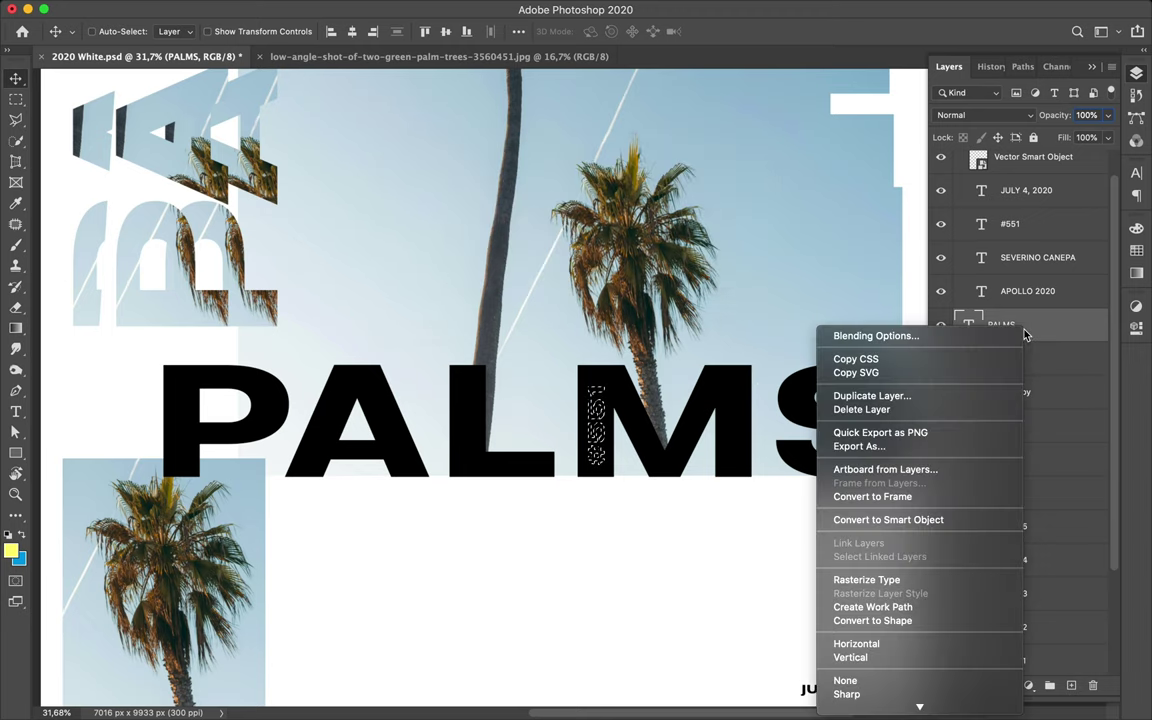
pyautogui.click(908, 518)
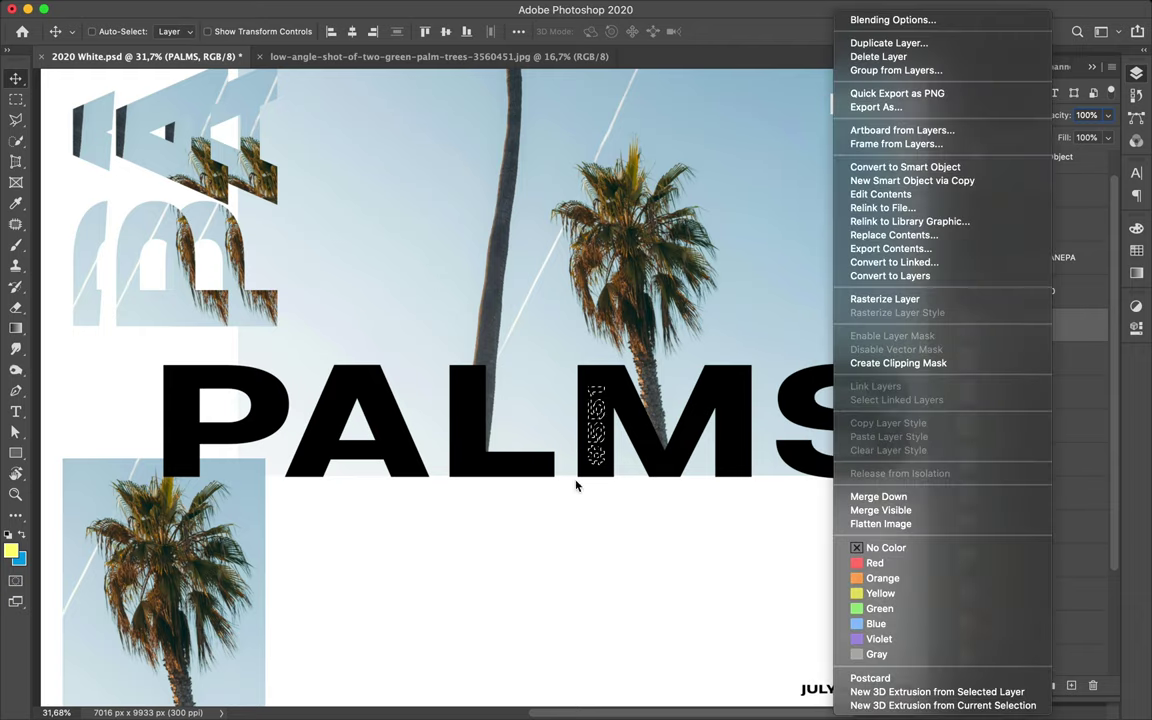
pyautogui.press('Escape')
pyautogui.press('Delete')
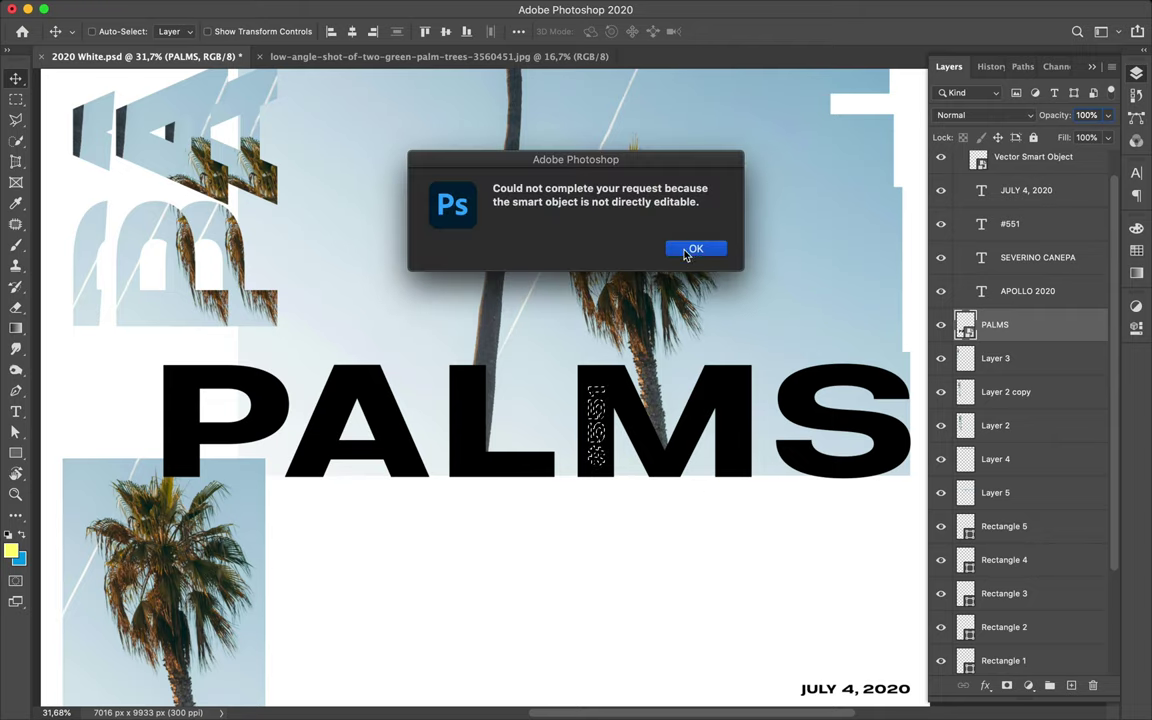
pyautogui.click(693, 249)
pyautogui.rightClick(998, 326)
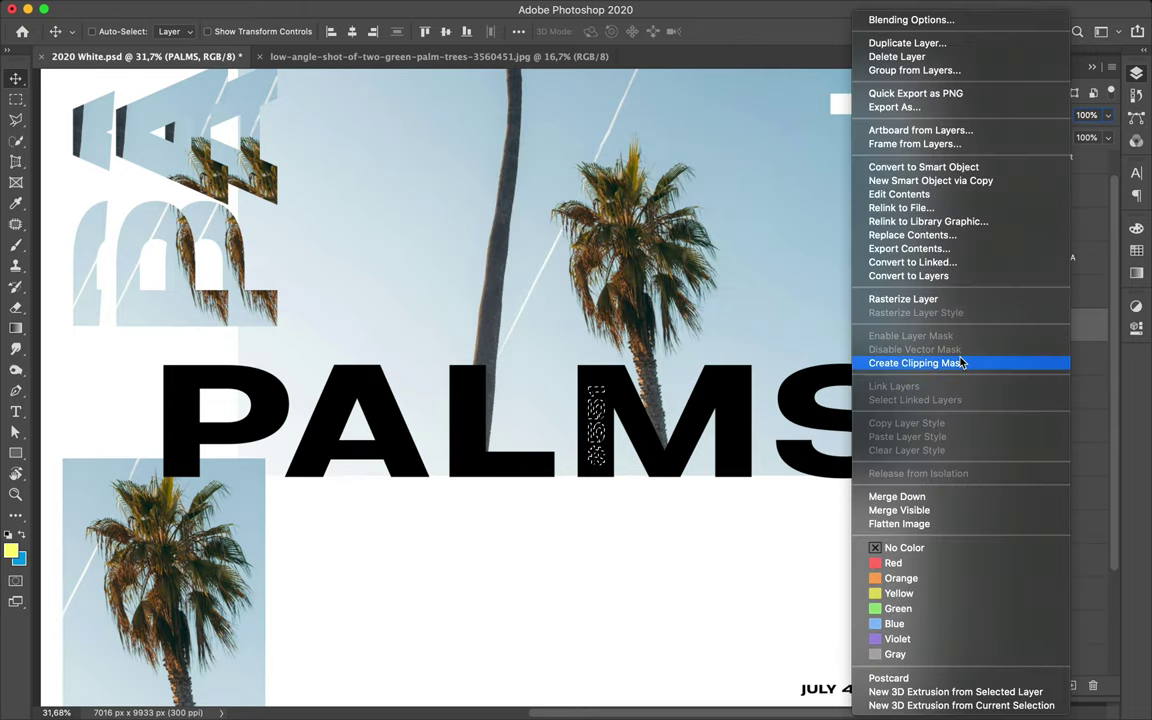
pyautogui.click(903, 299)
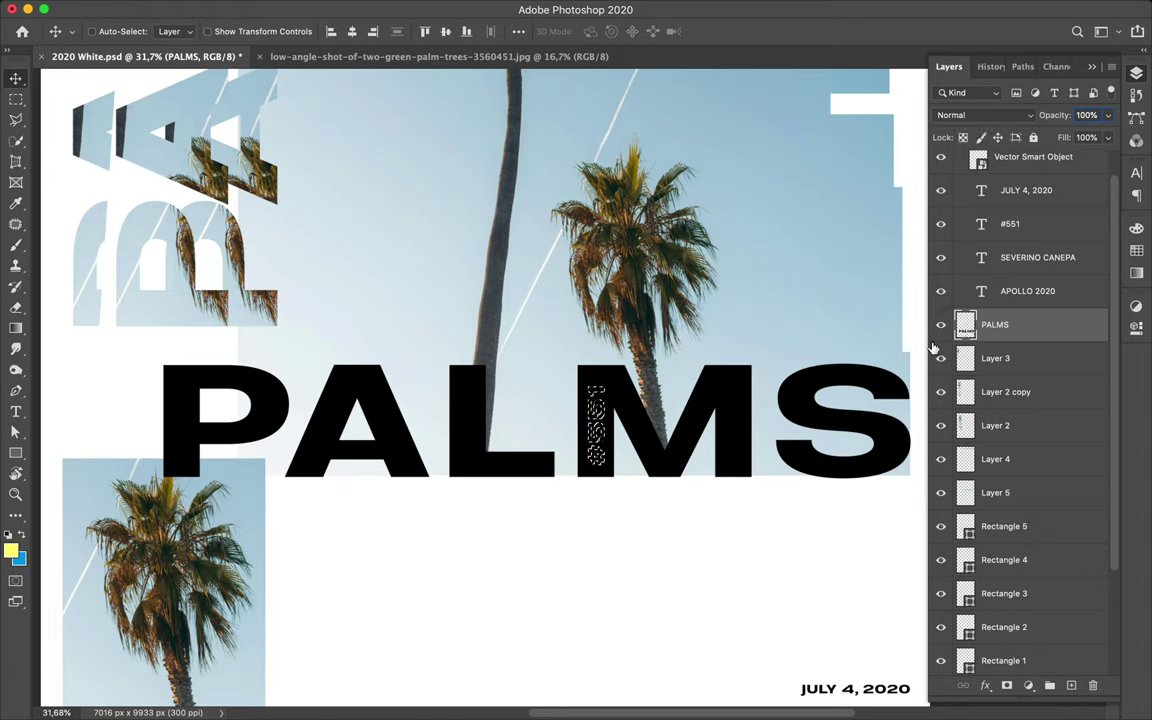
# - Delete the separate #551 text layer
pyautogui.click(1005, 224)
pyautogui.press('BackSpace')
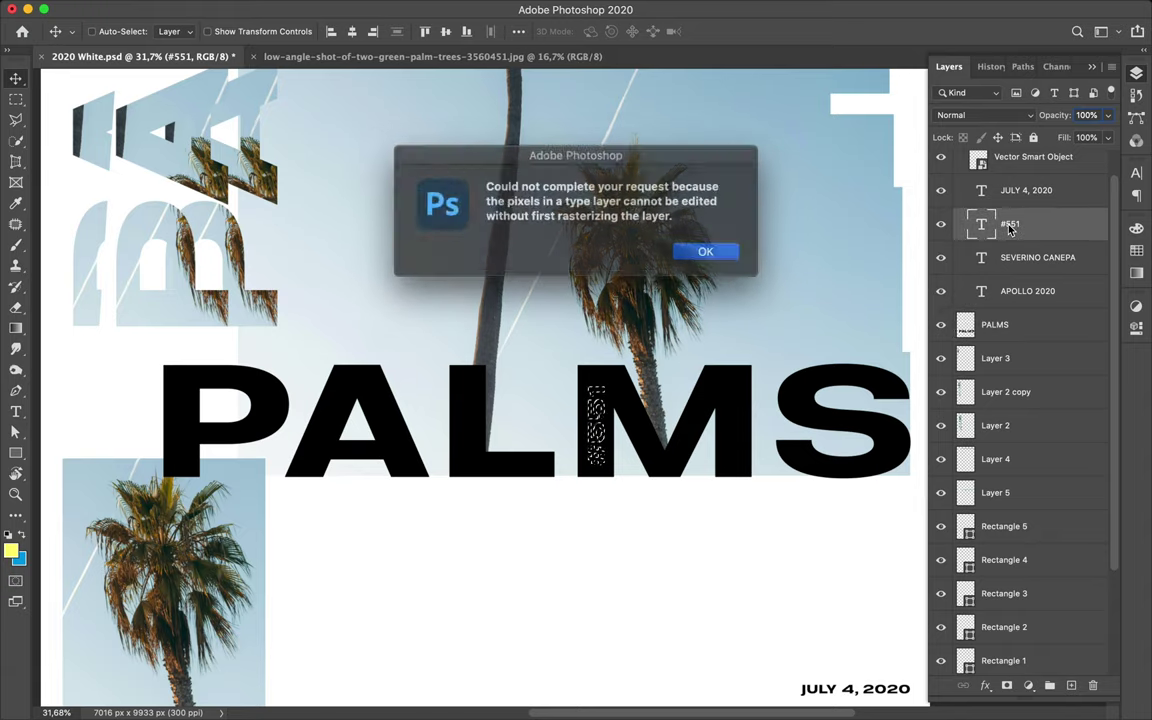
pyautogui.click(684, 250)
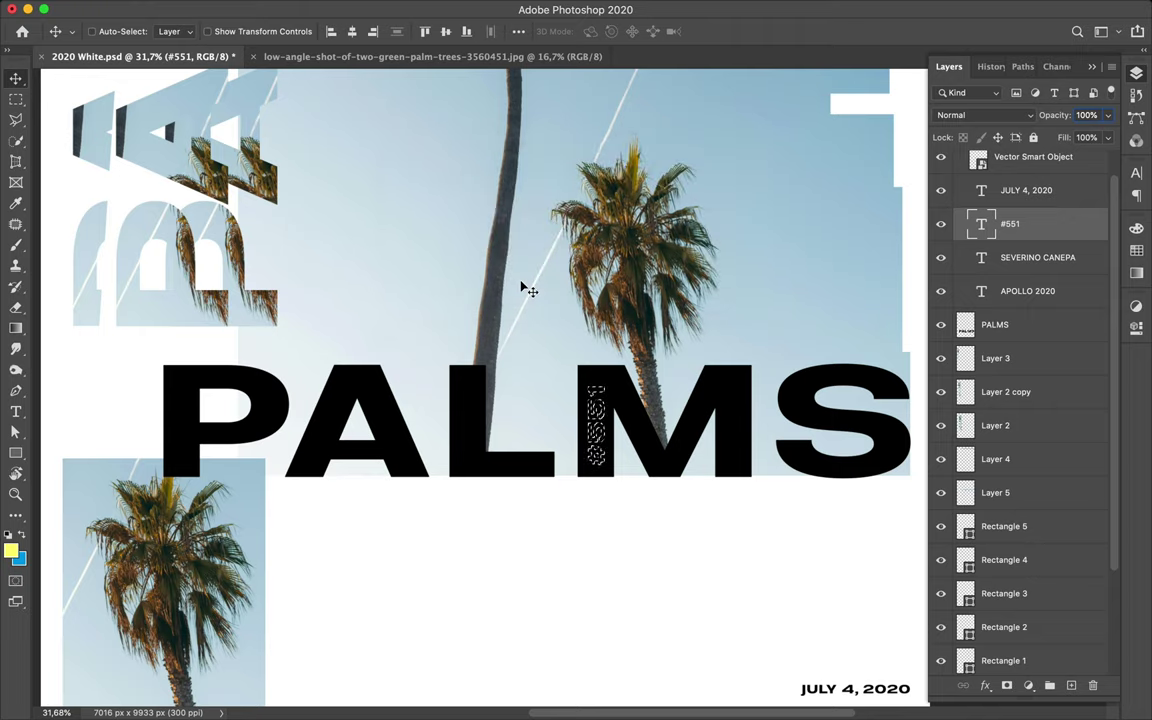
pyautogui.press('m')
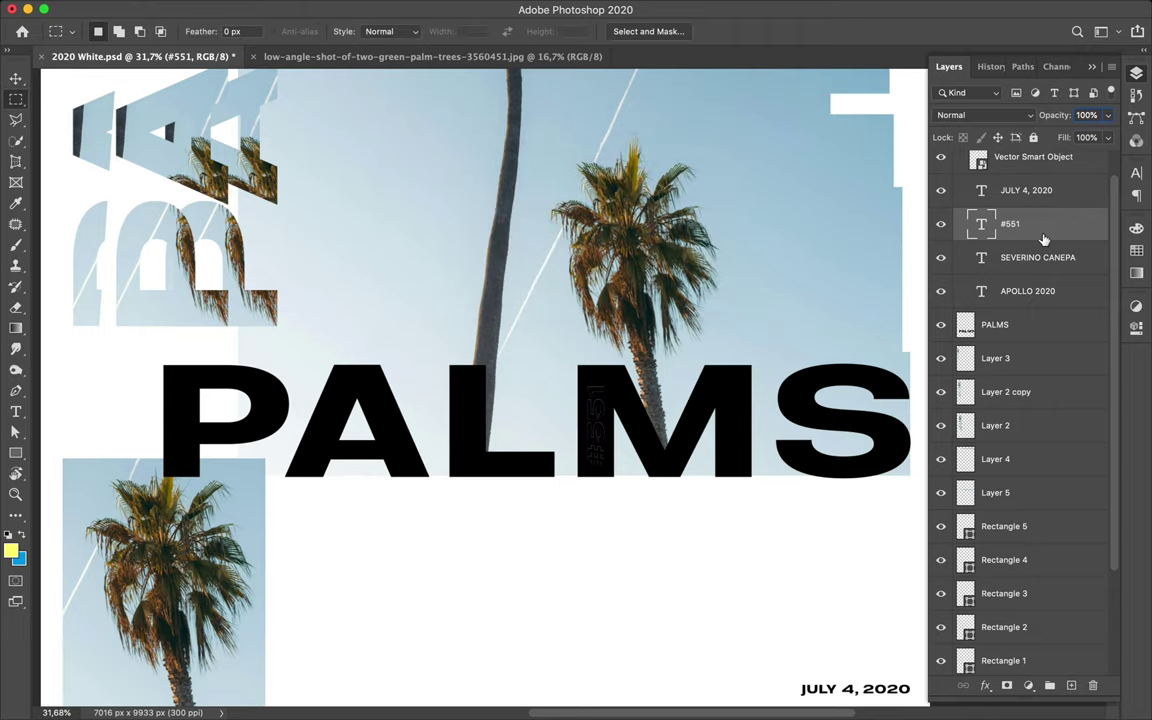
pyautogui.press('BackSpace')
pyautogui.press('v')
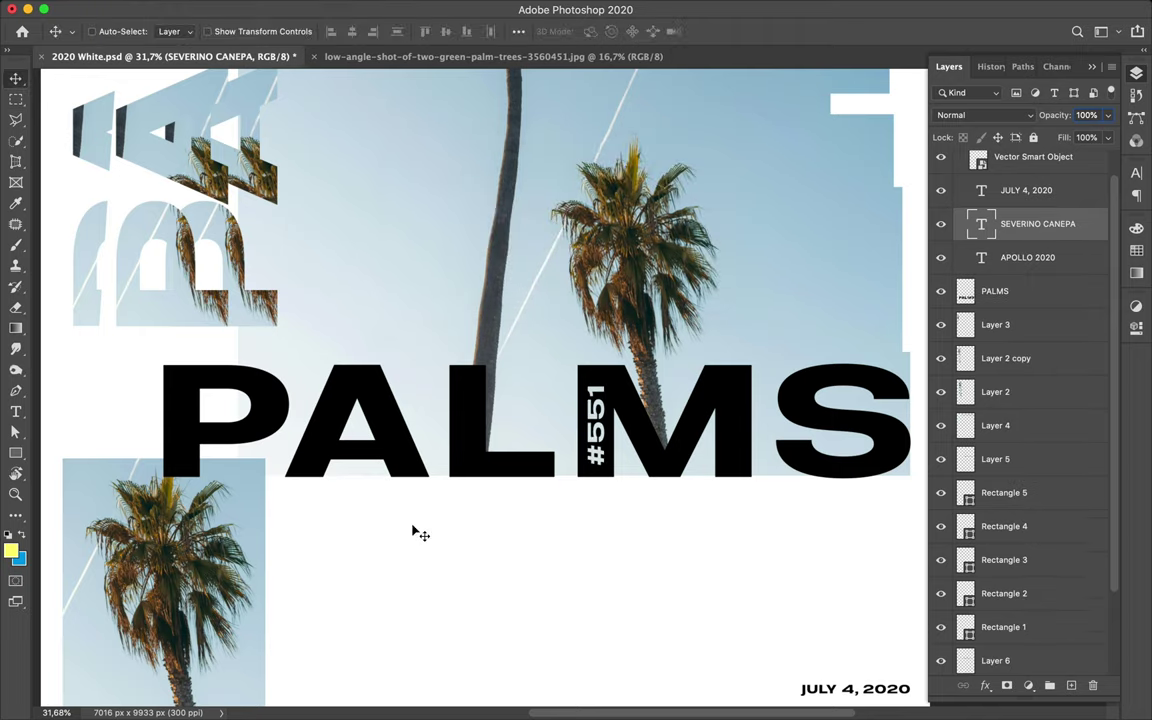
pyautogui.scroll(-1, 329, 609)
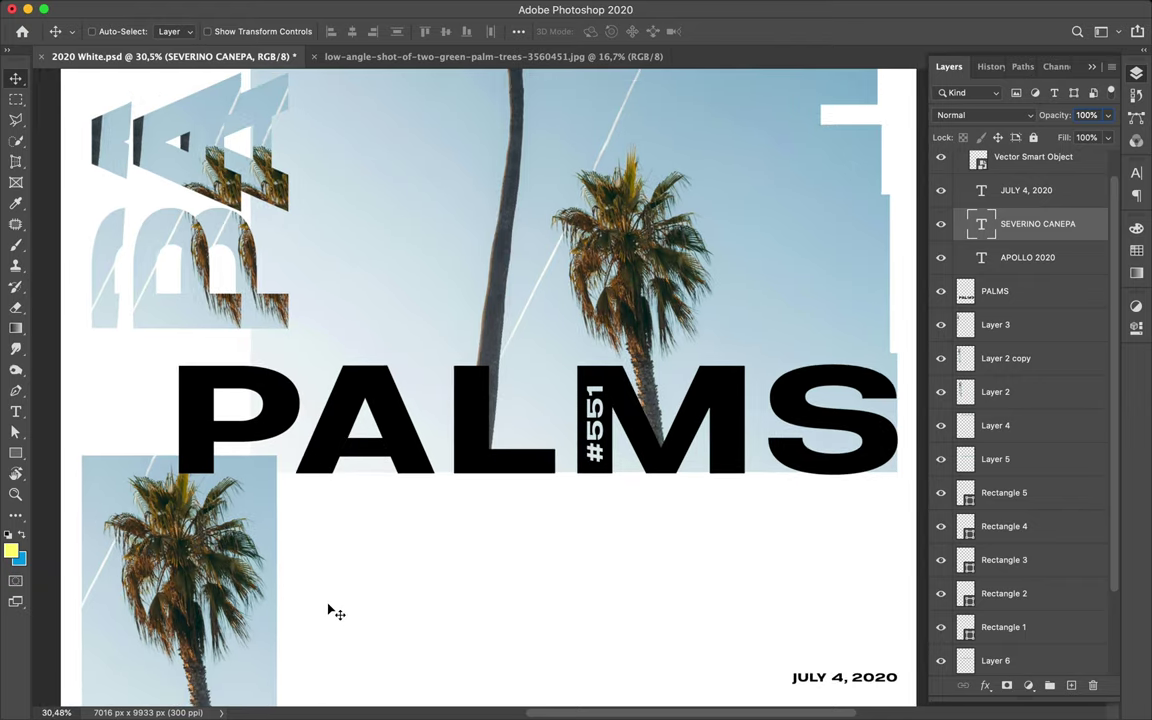
pyautogui.scroll(-2, 329, 609)
pyautogui.scroll(-2, 329, 609)
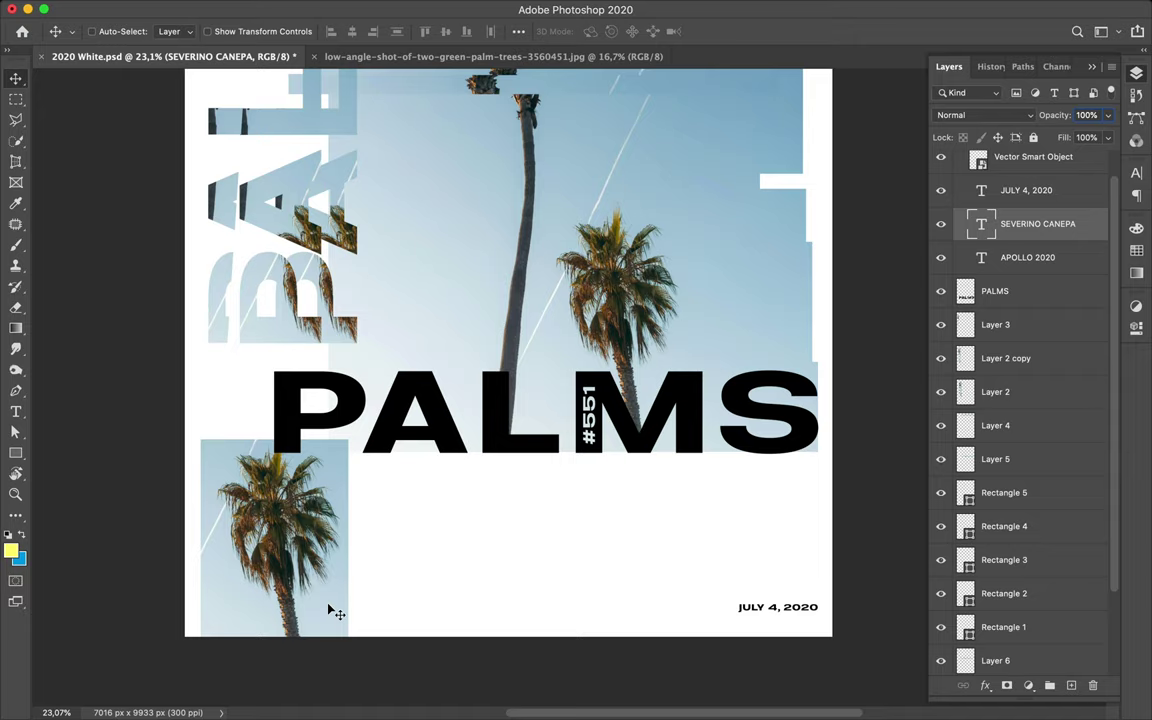
pyautogui.click(458, 440)
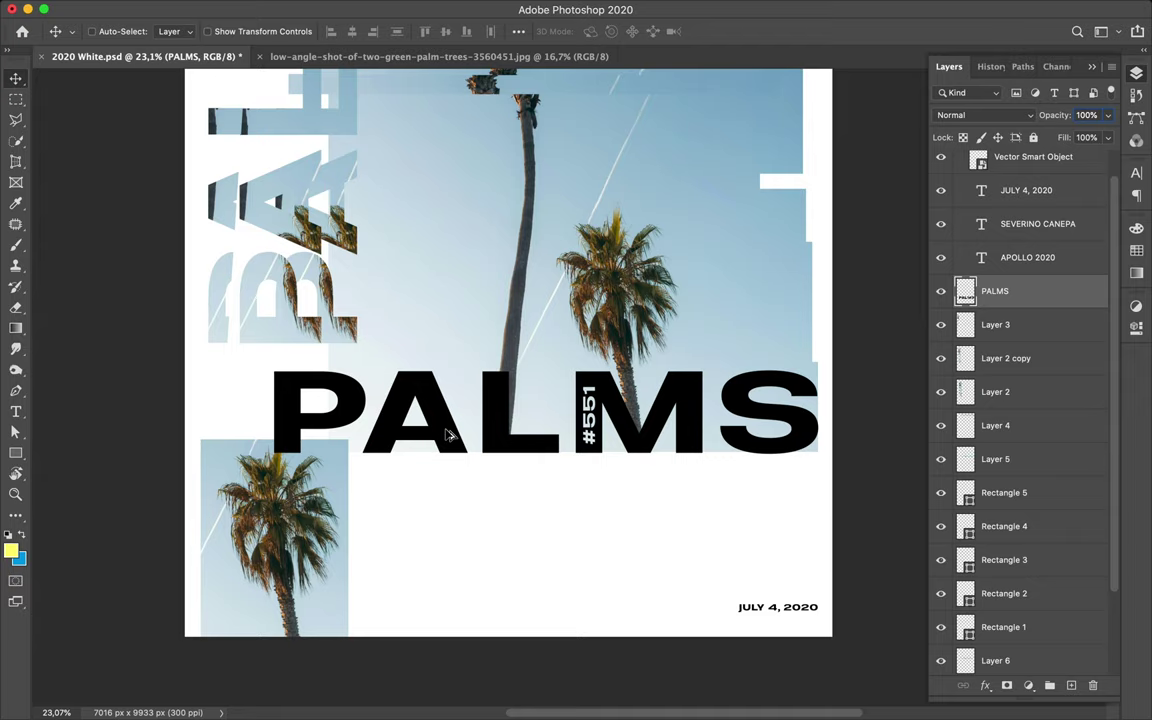
pyautogui.scroll(3, 450, 437)
pyautogui.scroll(2, 450, 437)
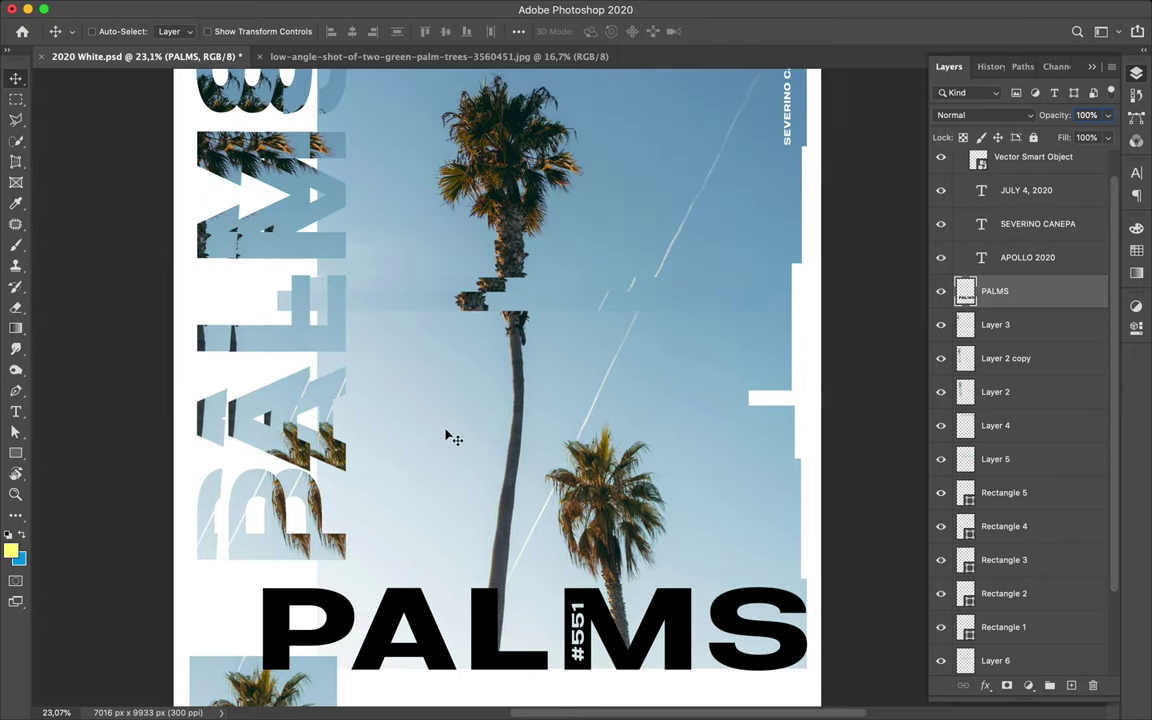
pyautogui.scroll(-3, 447, 437)
pyautogui.moveTo(427, 481); pyautogui.dragTo(464, 585)
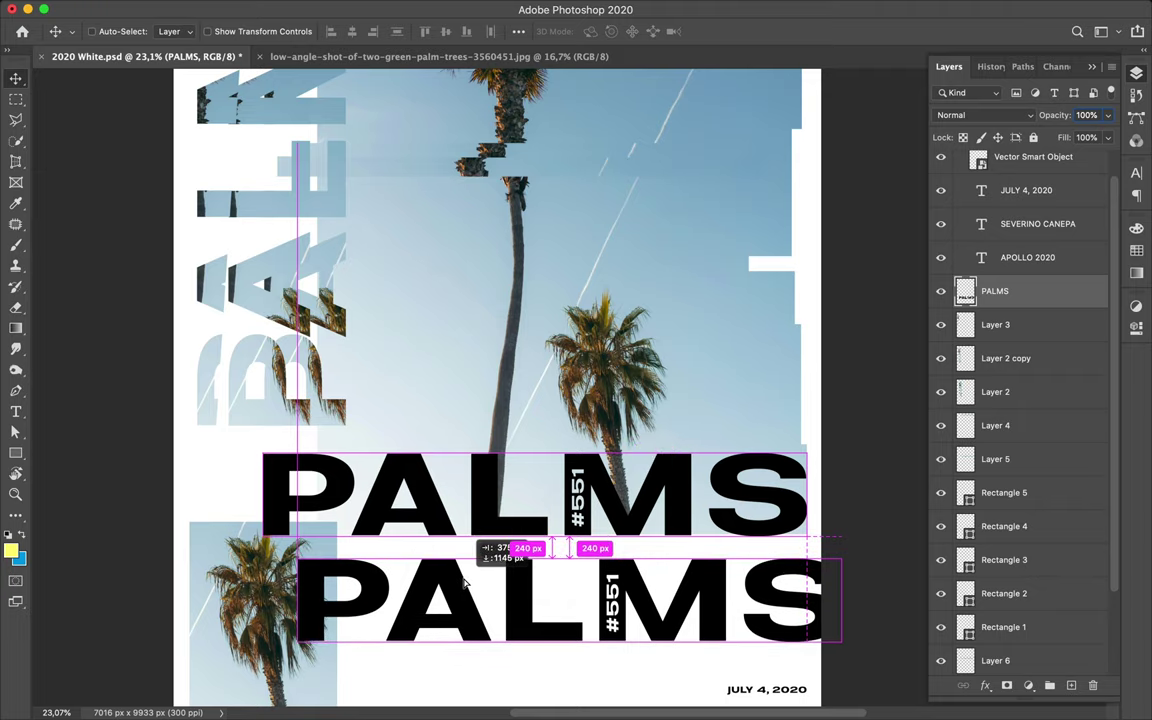
pyautogui.hotkey('ctrl', 'z')
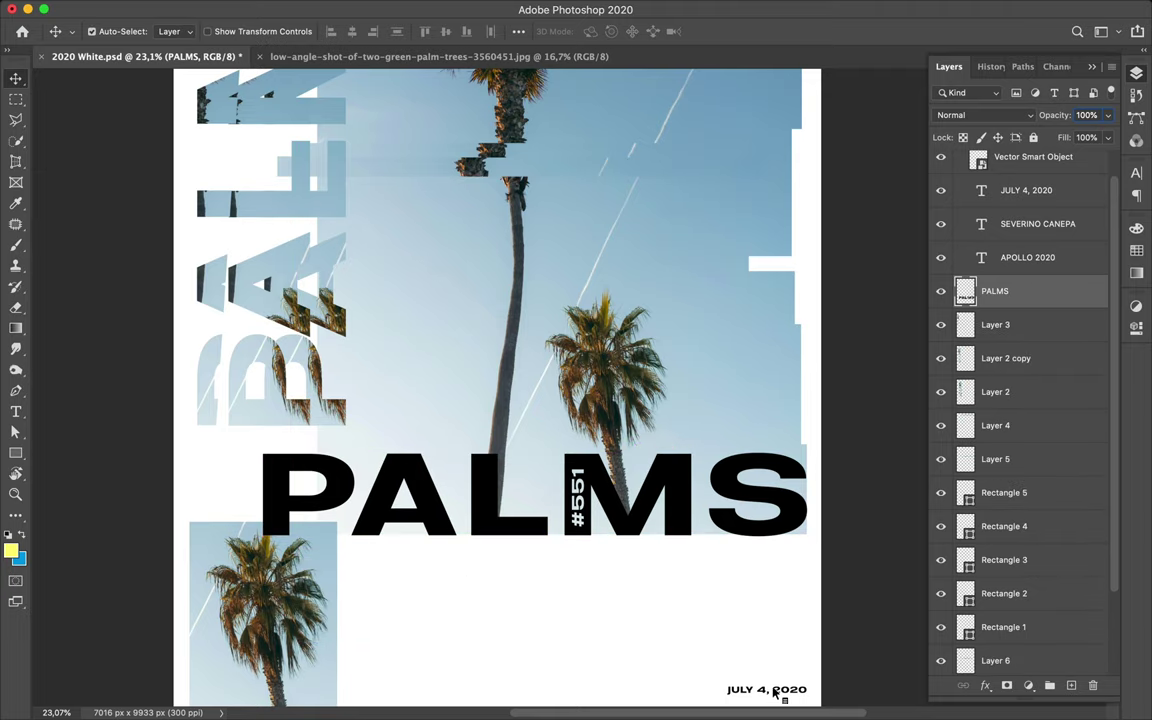
pyautogui.click(775, 690)
pyautogui.scroll(-2, 776, 688)
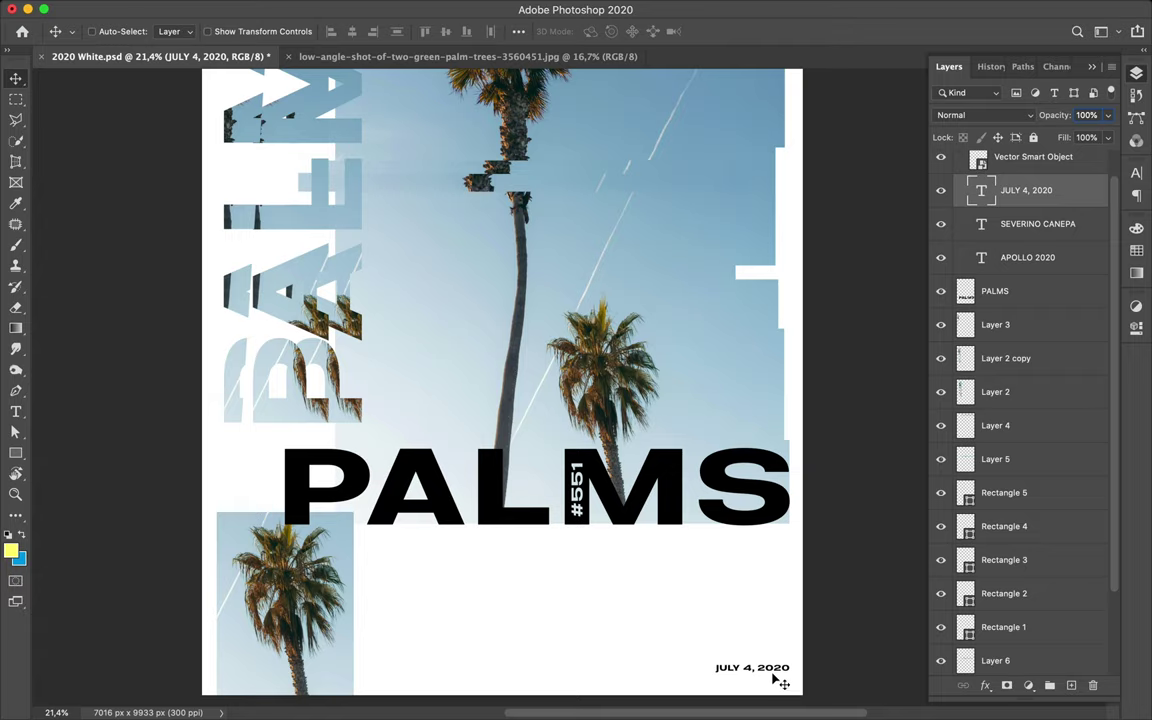
# - Rotate the JULY 4, 2020 date -90° and position it beside the P of PALMS
pyautogui.moveTo(776, 682); pyautogui.dragTo(338, 449)
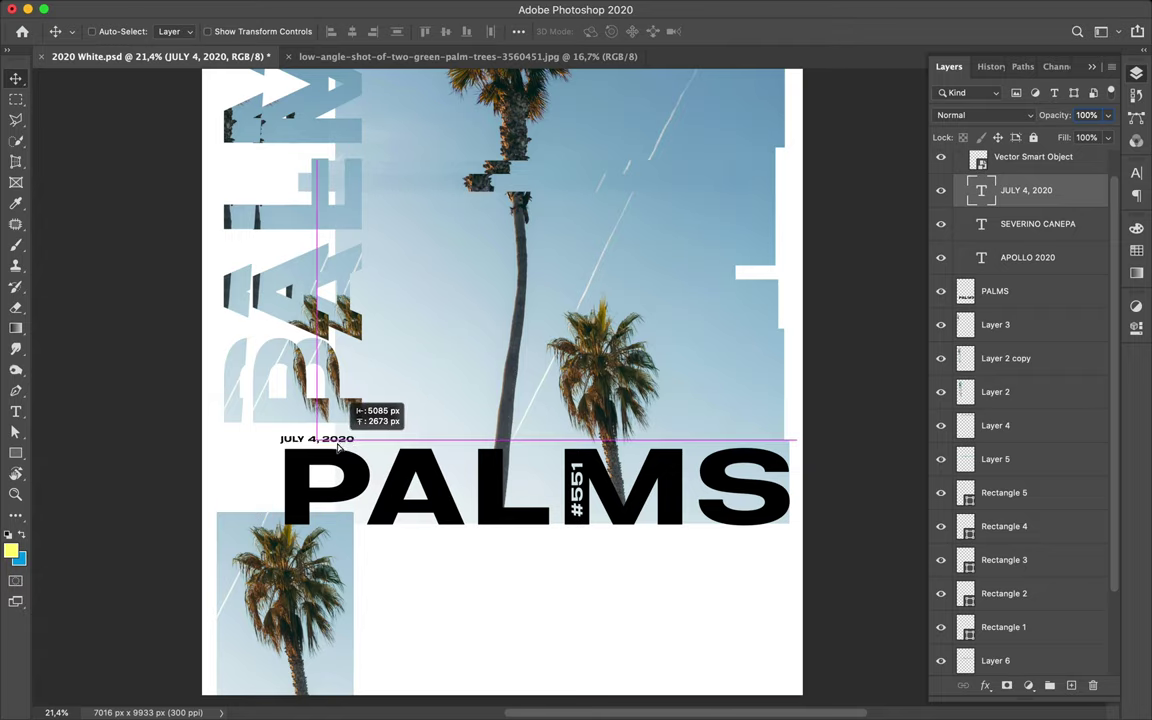
pyautogui.hotkey('ctrl', 't')
pyautogui.moveTo(338, 449)
pyautogui.mouseDown()
pyautogui.moveTo(305, 498)
pyautogui.moveTo(272, 446)
pyautogui.mouseUp()
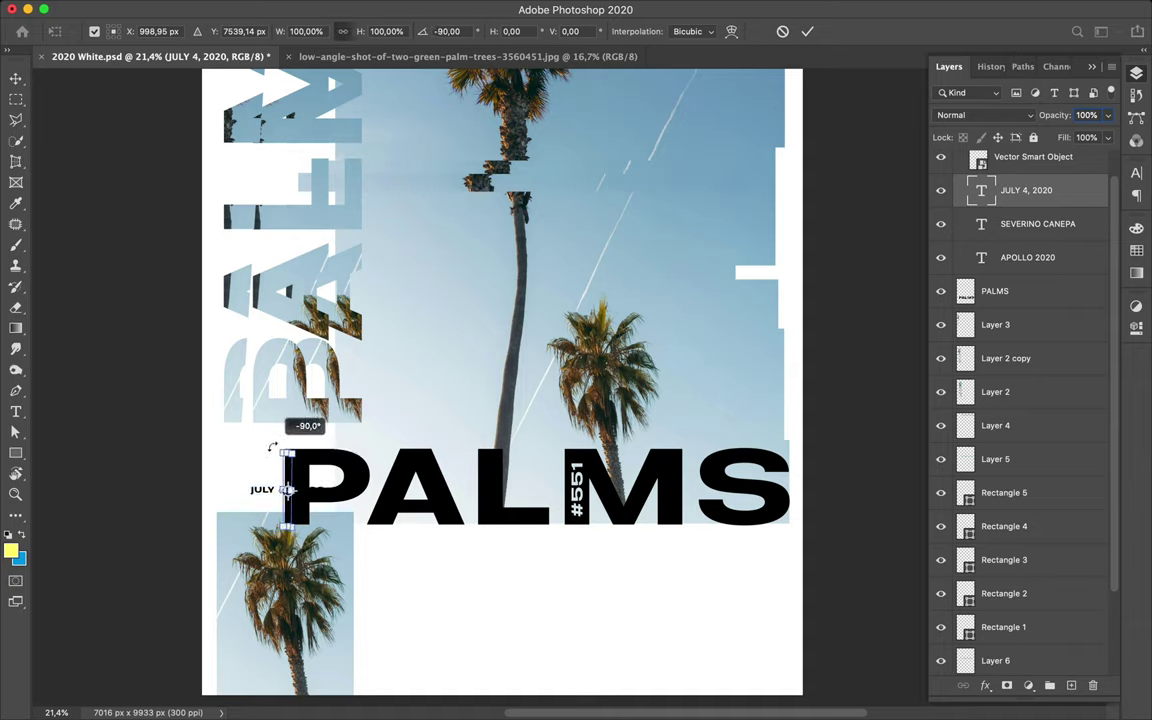
pyautogui.scroll(3, 265, 470)
pyautogui.scroll(2, 260, 498)
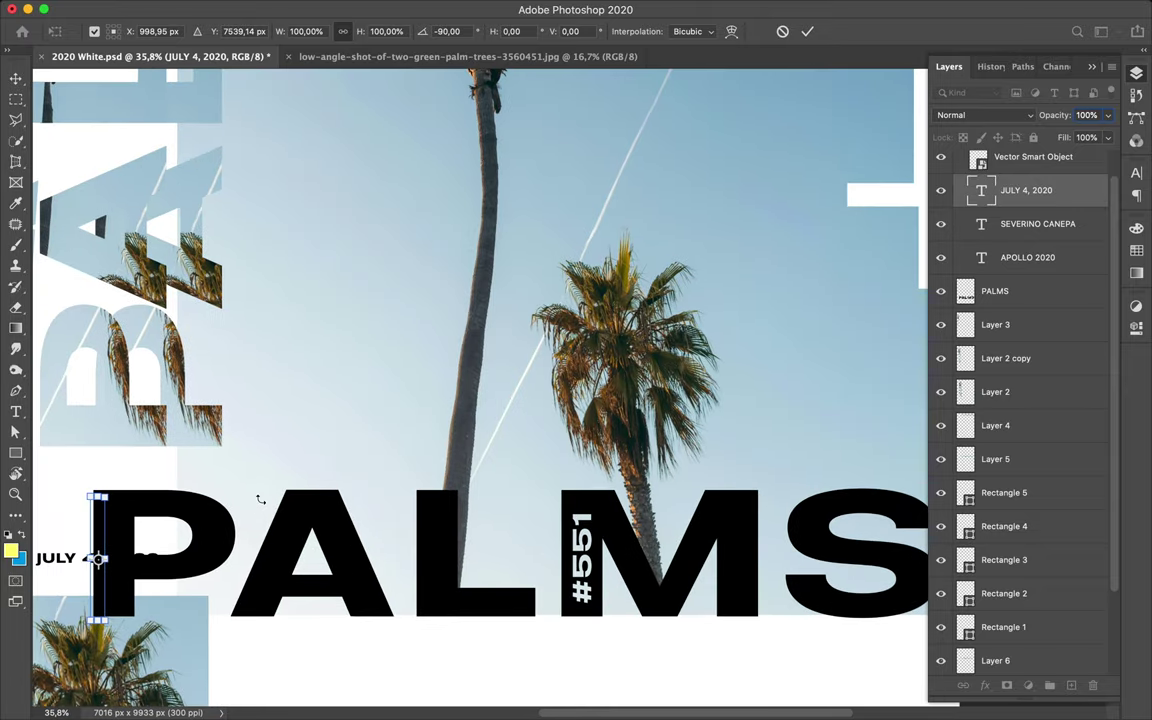
pyautogui.hscroll(-10, 260, 498)
pyautogui.scroll(-3, 260, 498)
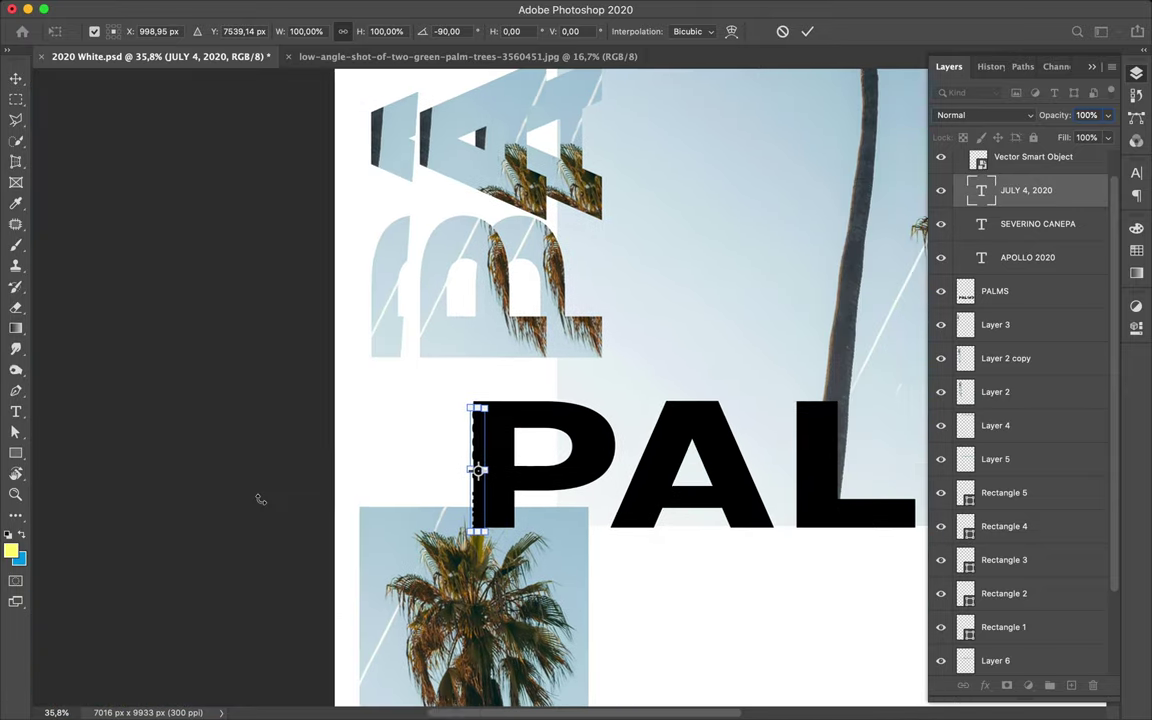
pyautogui.scroll(2, 260, 498)
pyautogui.moveTo(363, 487); pyautogui.dragTo(362, 479)
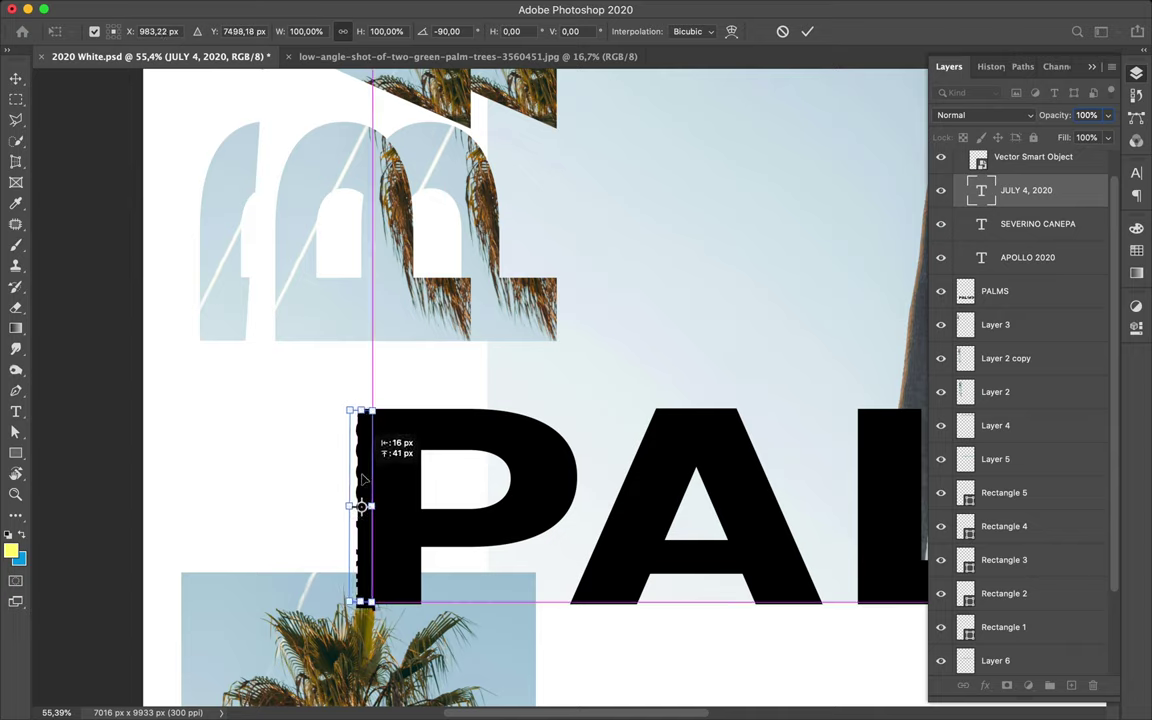
pyautogui.moveTo(366, 481); pyautogui.dragTo(348, 481)
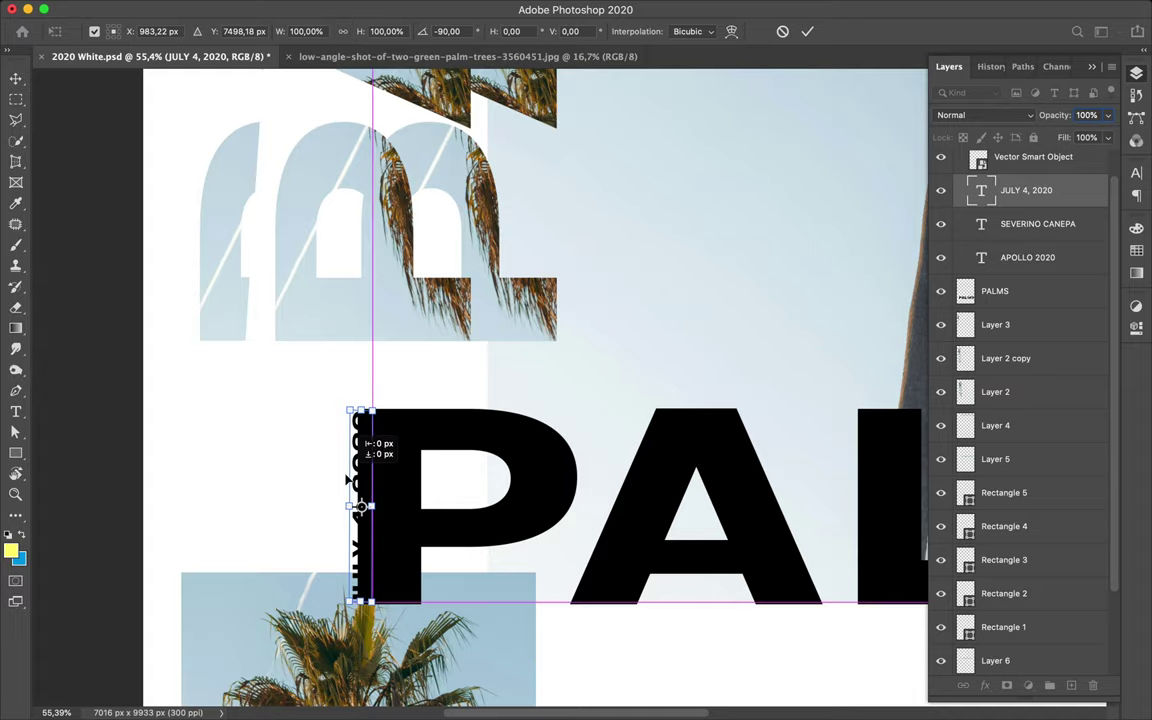
pyautogui.moveTo(348, 481); pyautogui.dragTo(348, 481)
# - Stretch the vertical date so it spans the full height of the P's stem
pyautogui.scroll(3, 340, 560)
pyautogui.scroll(3, 331, 620)
pyautogui.scroll(1, 331, 620)
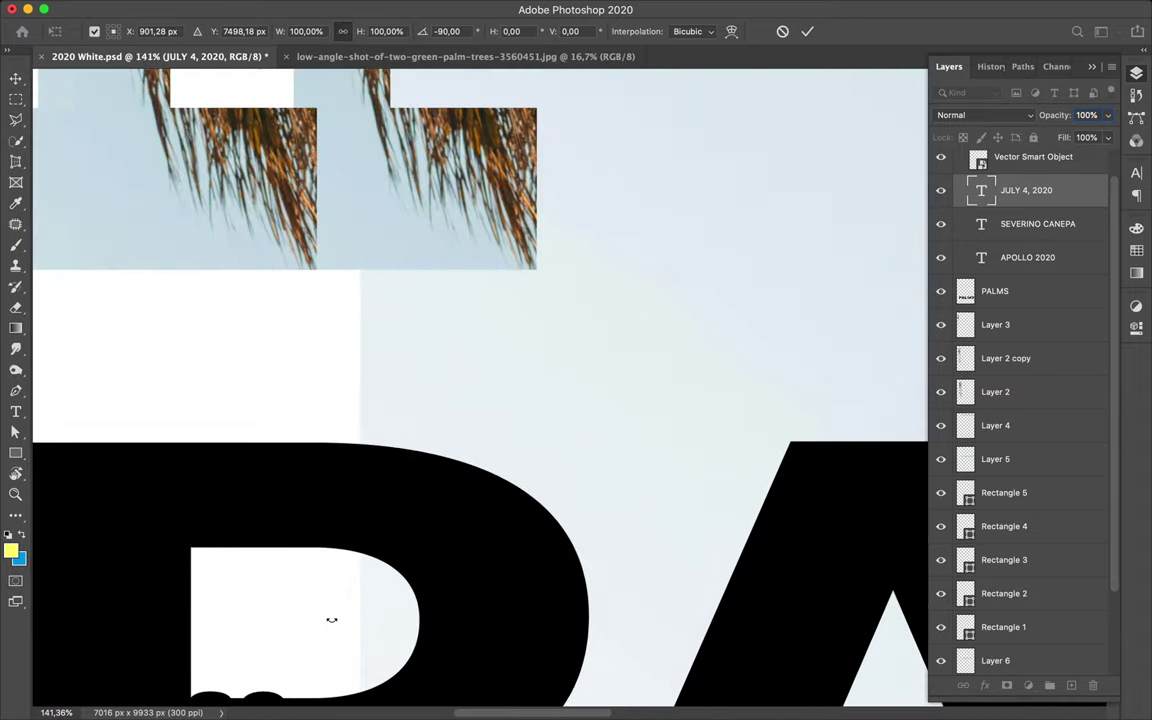
pyautogui.hscroll(-5, 331, 620)
pyautogui.hscroll(-4, 331, 620)
pyautogui.scroll(-3, 331, 620)
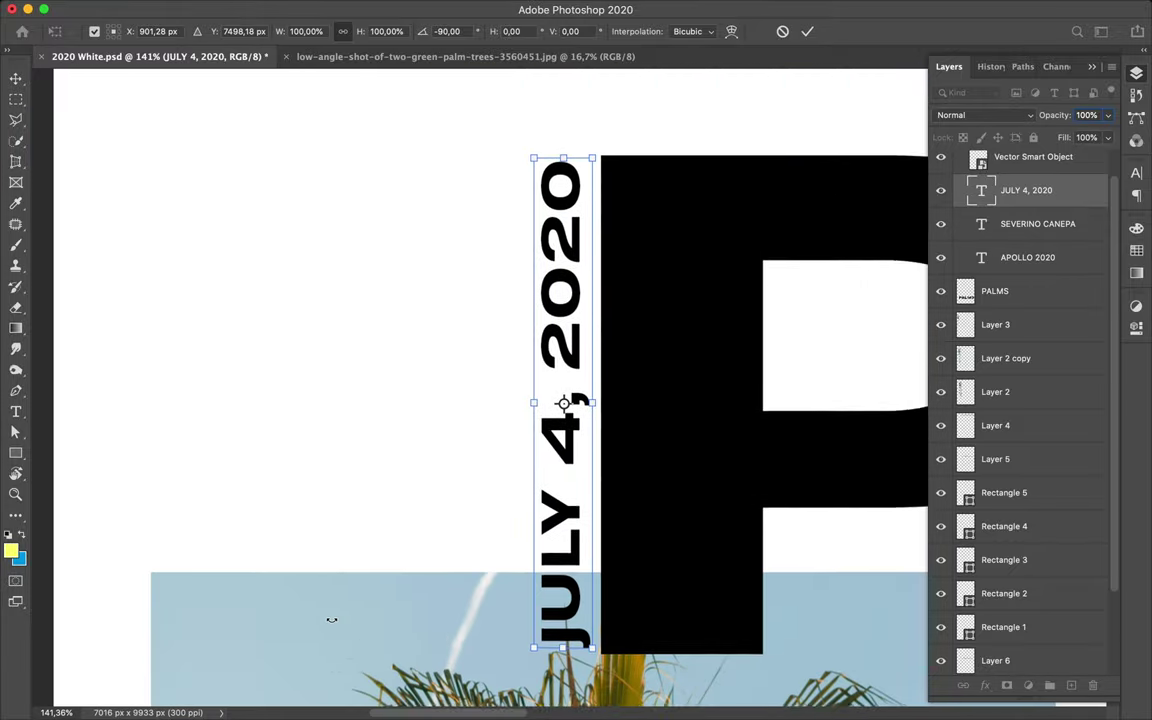
pyautogui.scroll(-1, 331, 620)
pyautogui.moveTo(562, 622); pyautogui.dragTo(563, 630)
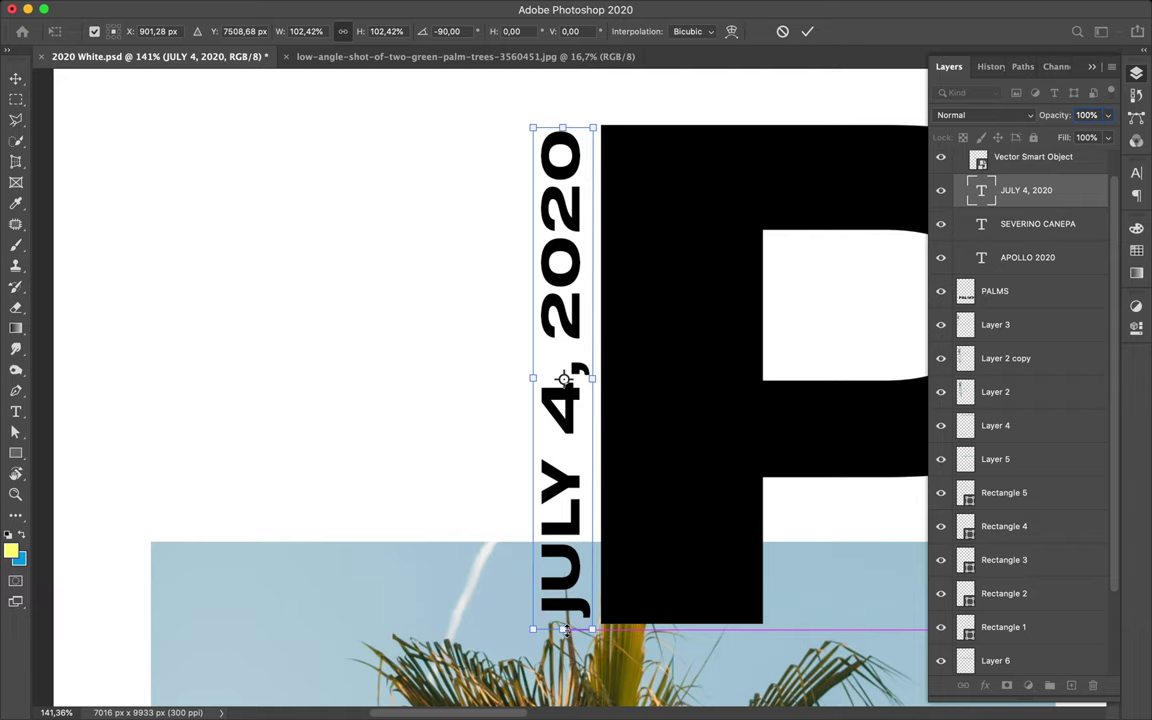
pyautogui.scroll(2, 564, 630)
pyautogui.scroll(2, 565, 630)
pyautogui.scroll(2, 567, 630)
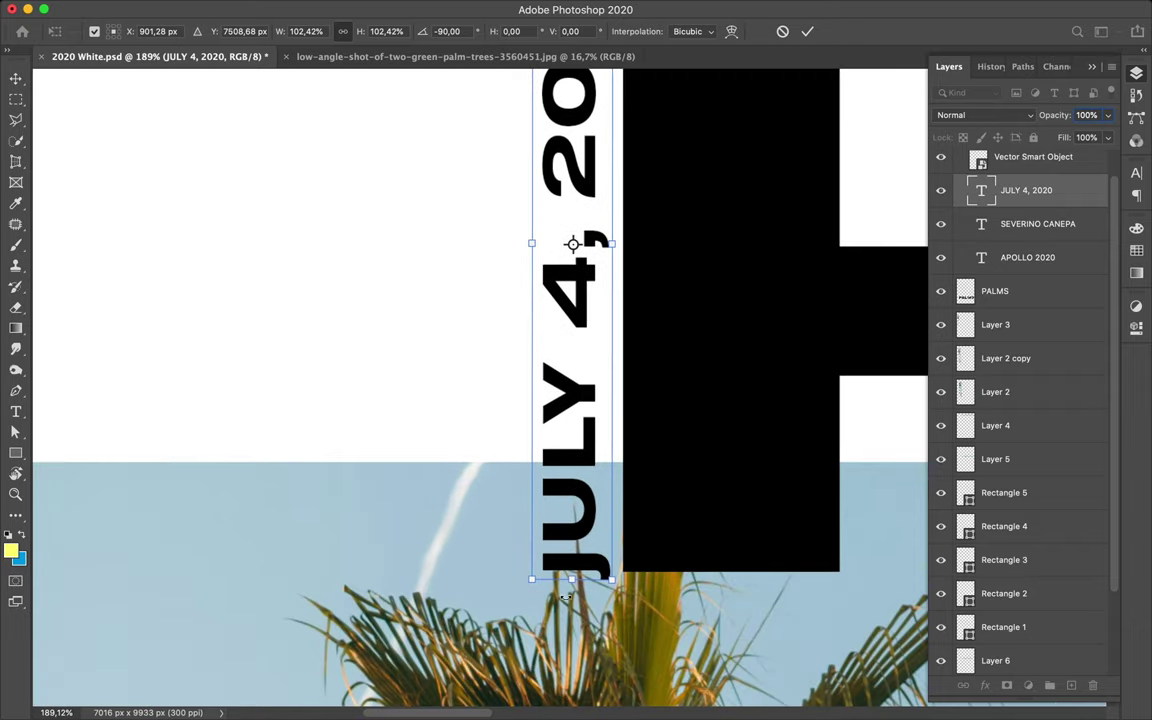
pyautogui.moveTo(572, 581); pyautogui.dragTo(574, 578)
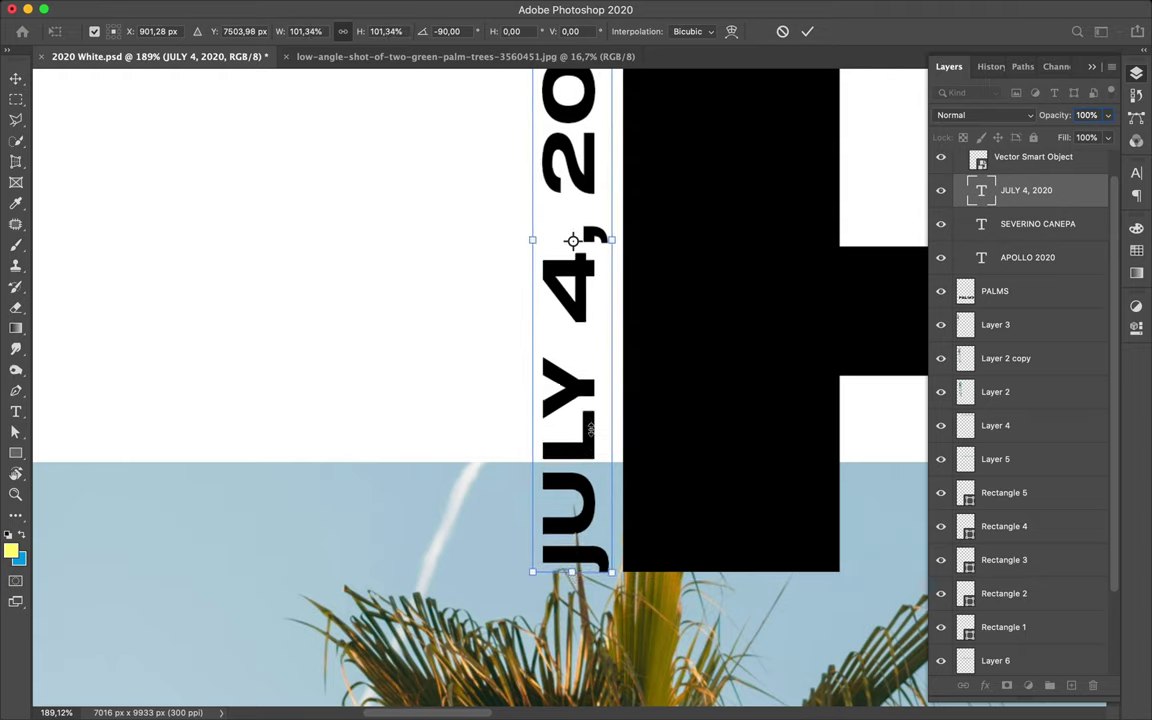
pyautogui.press('Return')
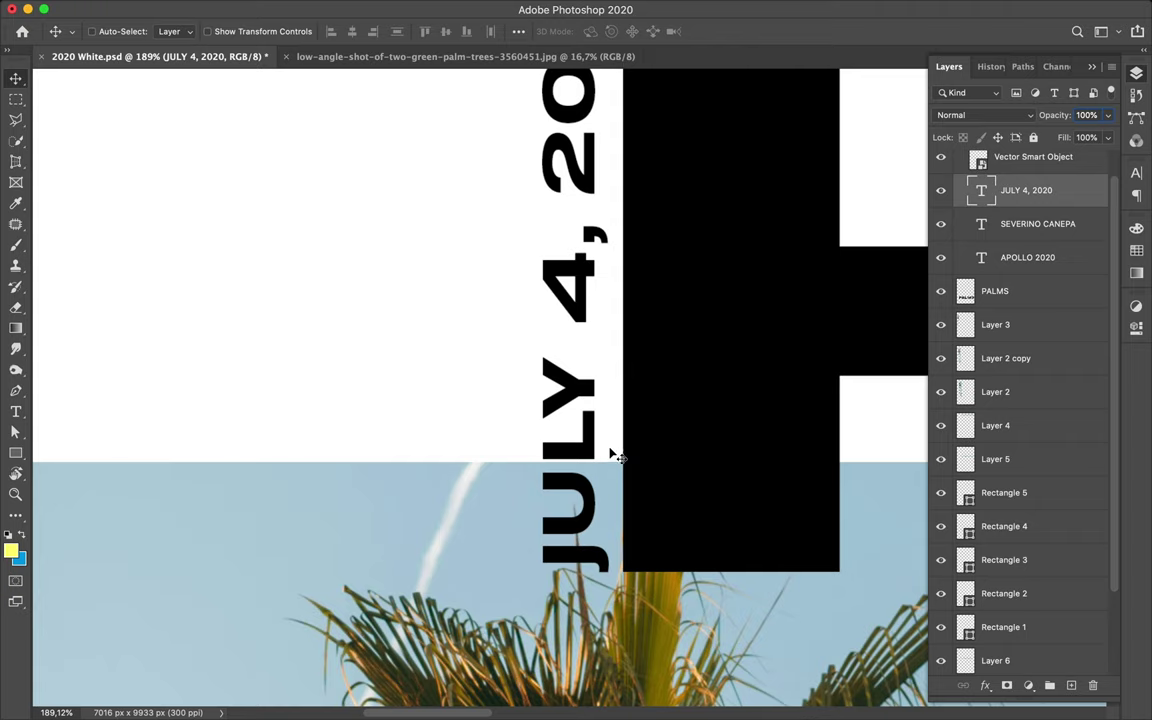
pyautogui.scroll(-3, 612, 455)
pyautogui.scroll(-2, 612, 455)
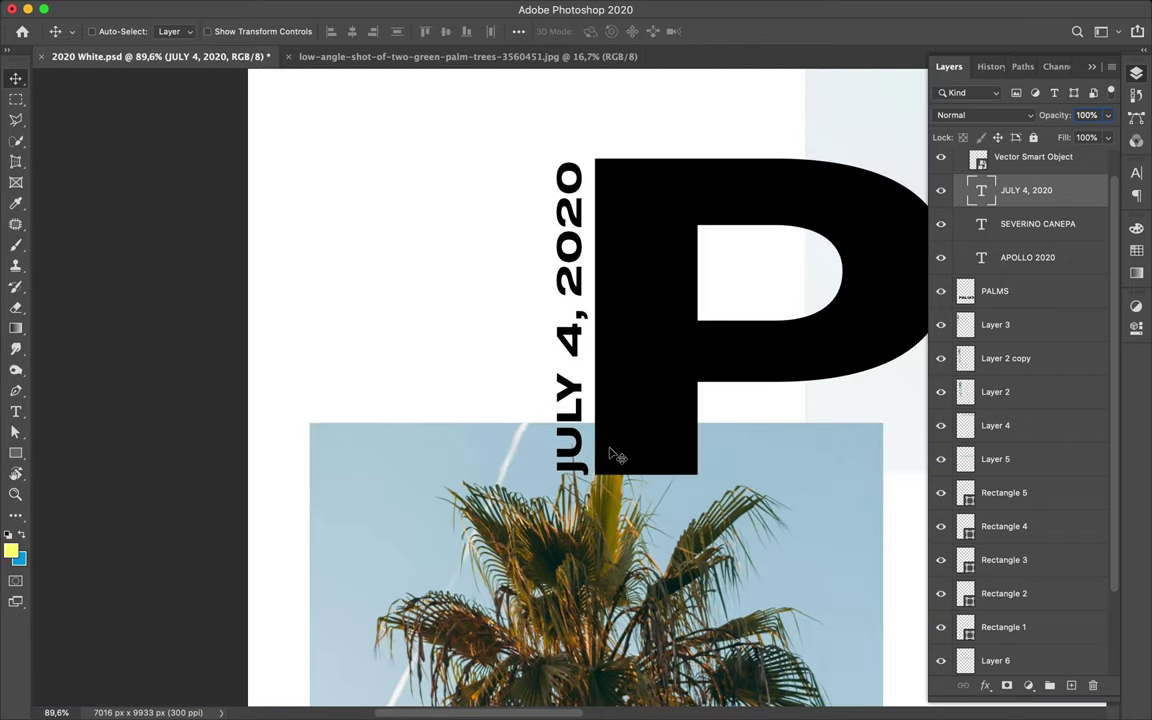
# - Alt-drag a copy of Layer 7's palm photo block to the poster's bottom centre
pyautogui.click(381, 555)
pyautogui.scroll(-1, 381, 557)
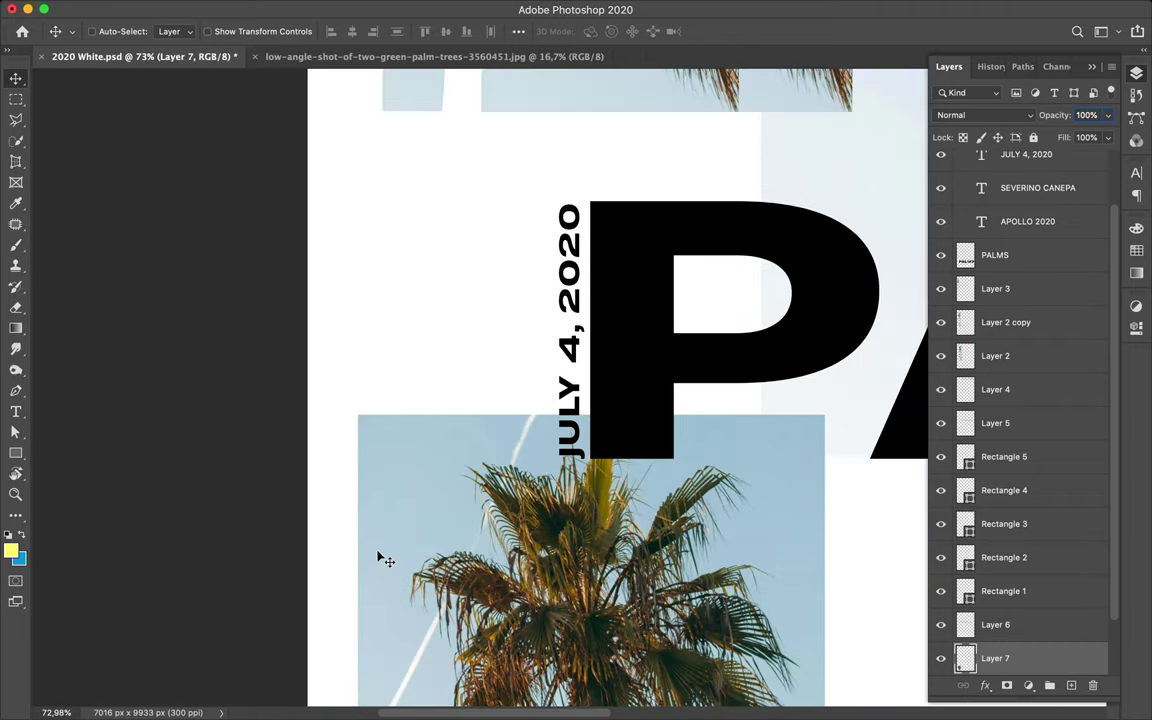
pyautogui.scroll(-1, 381, 557)
pyautogui.scroll(-1, 381, 560)
pyautogui.scroll(-1, 381, 565)
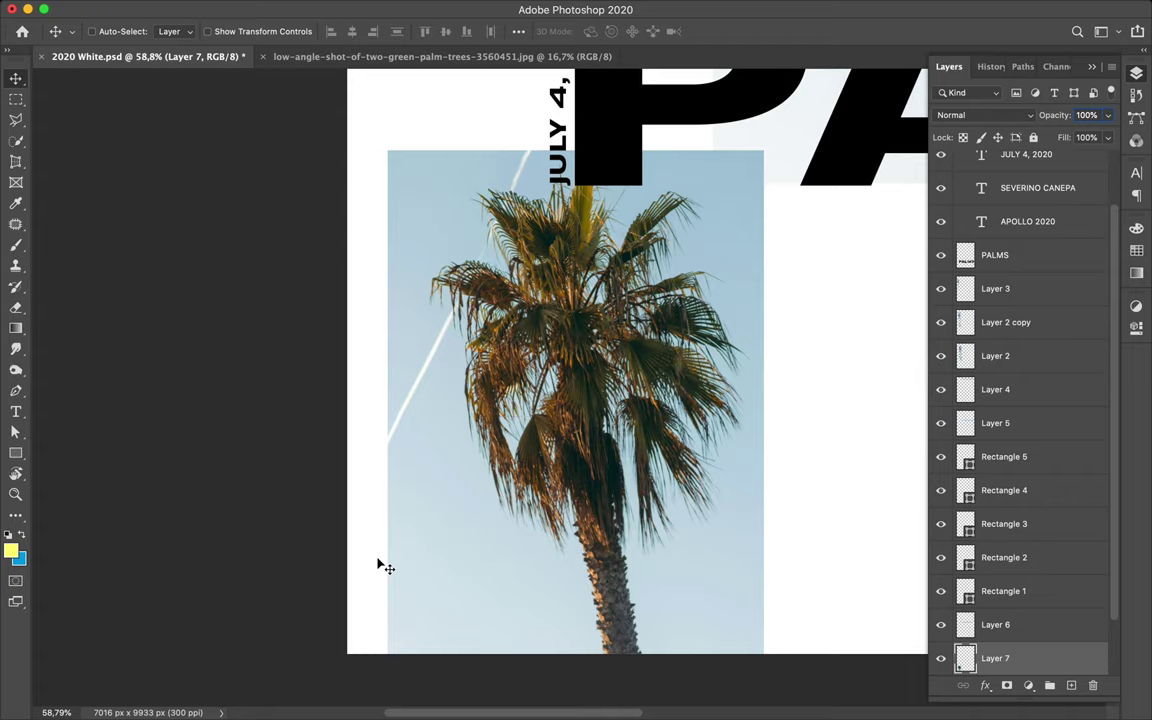
pyautogui.scroll(-1, 381, 565)
pyautogui.scroll(-1, 381, 565)
pyautogui.scroll(-2, 381, 565)
pyautogui.scroll(-1, 381, 565)
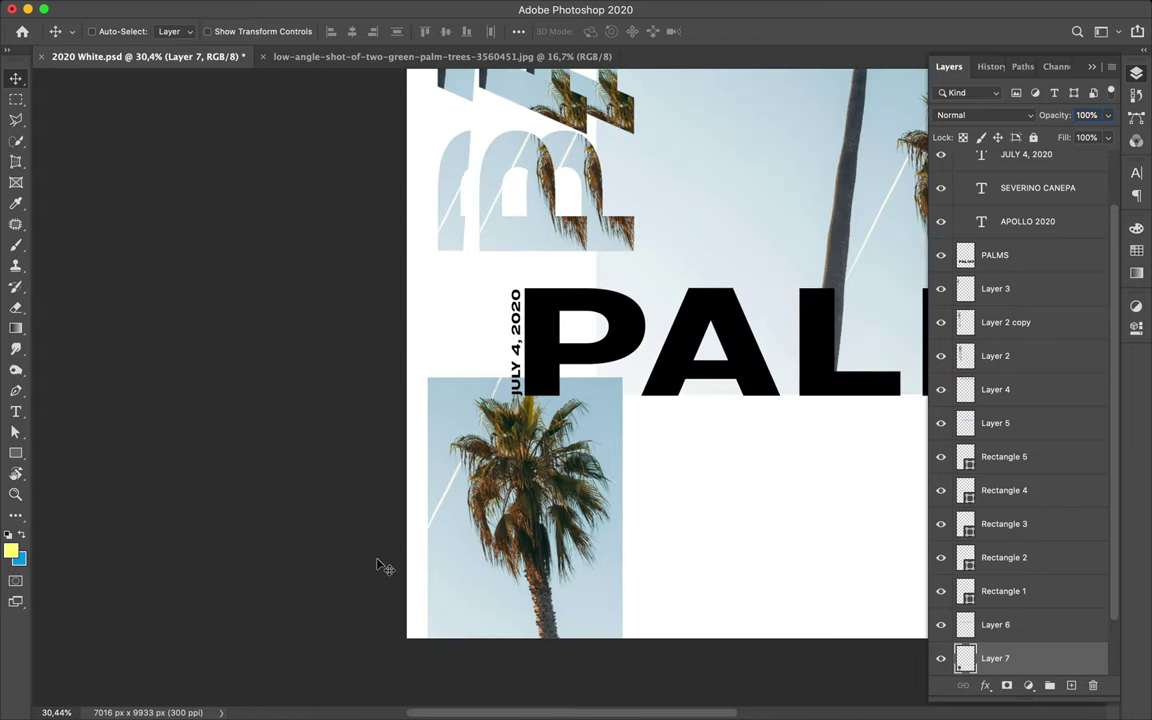
pyautogui.scroll(-2, 381, 565)
pyautogui.scroll(-1, 381, 565)
pyautogui.hscroll(3, 384, 566)
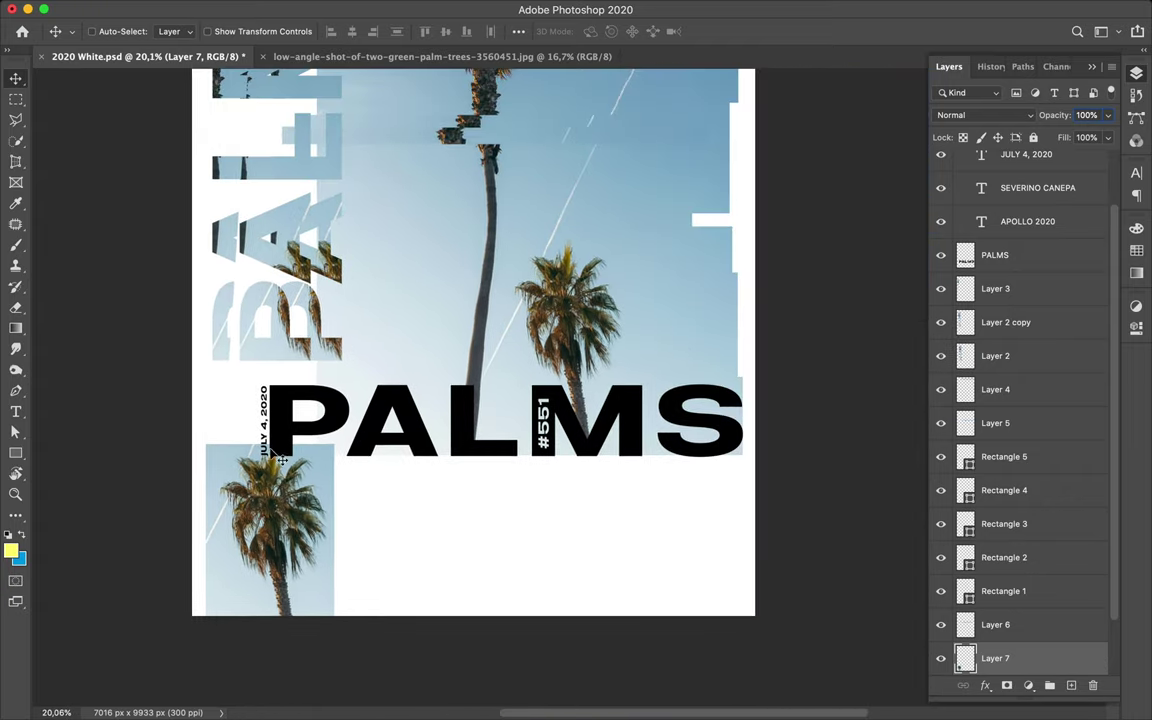
pyautogui.moveTo(266, 440); pyautogui.dragTo(509, 583)
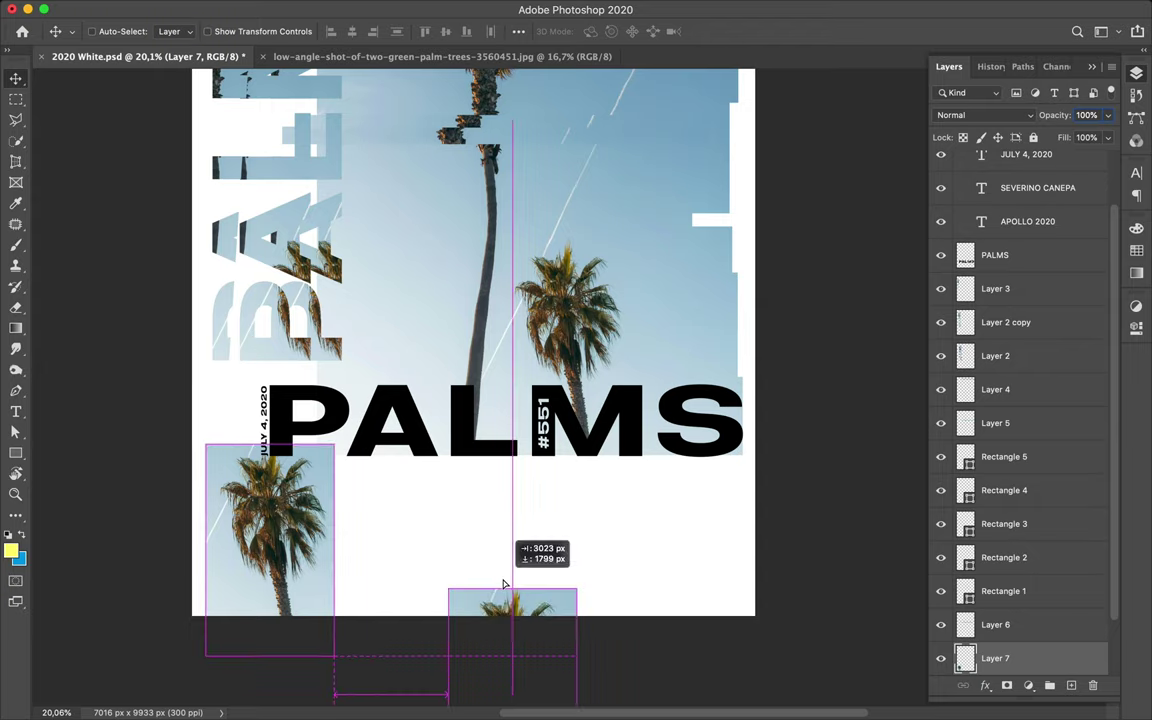
pyautogui.hotkey('ctrl', 't')
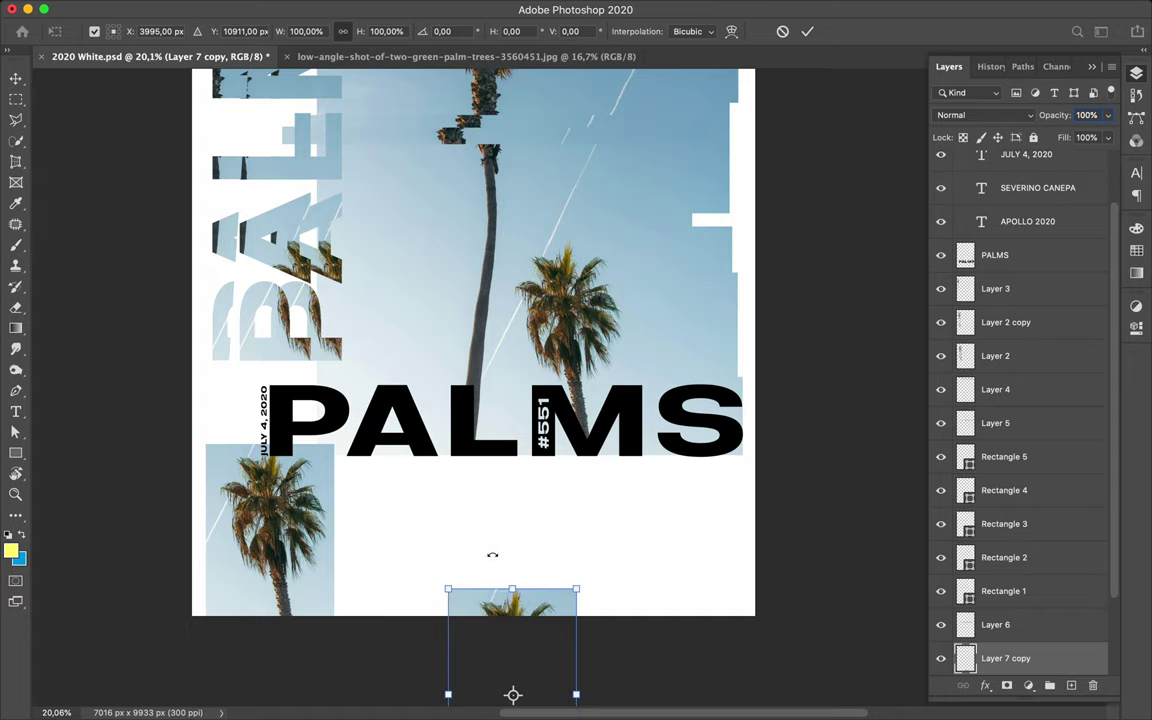
pyautogui.press('Return')
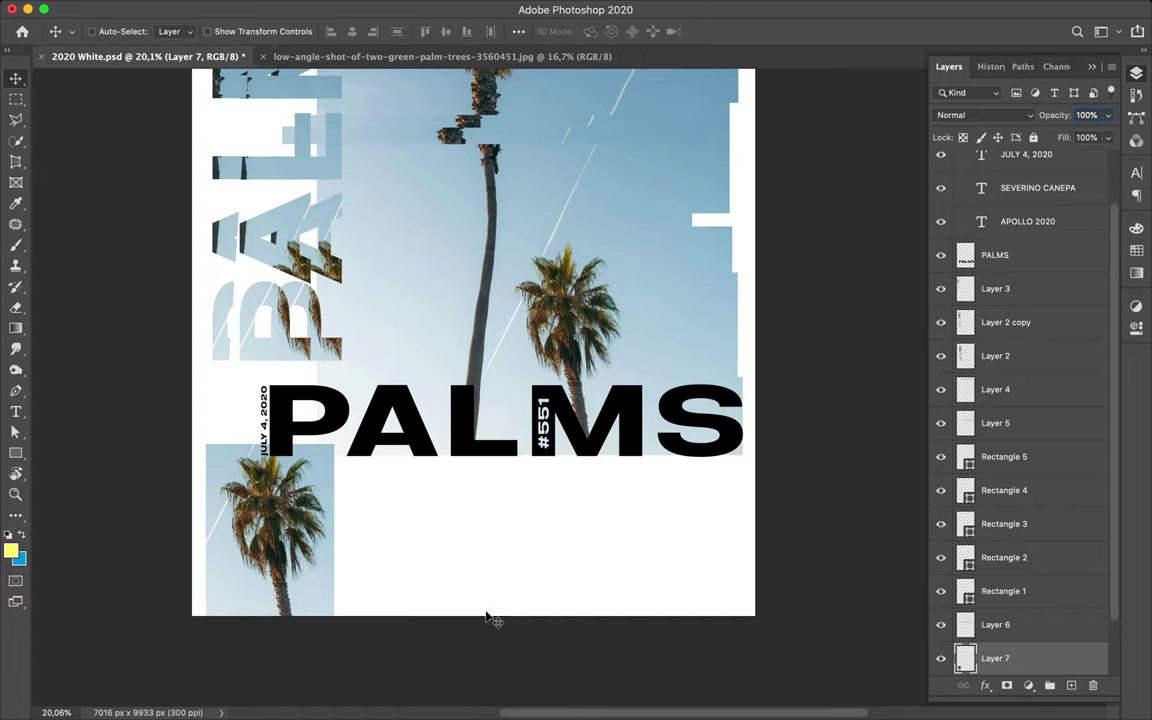
pyautogui.scroll(3, 488, 462)
pyautogui.scroll(3, 488, 462)
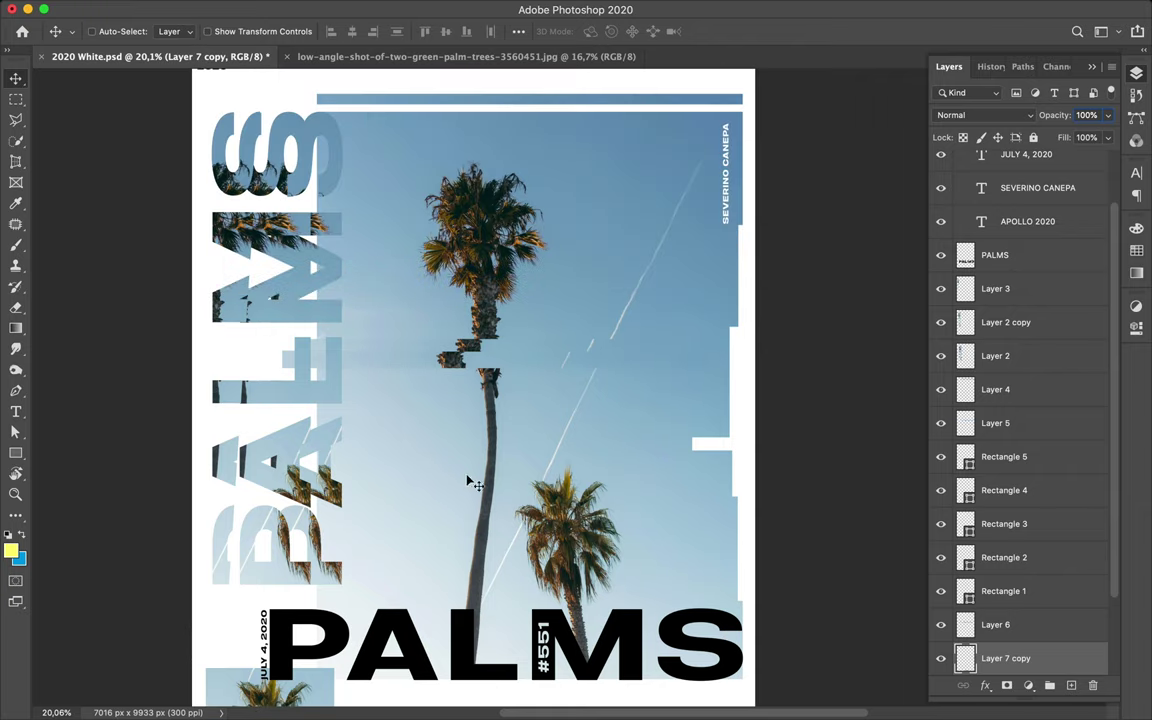
# - Duplicate the JULY 4, 2020 date up into the sky and rotate it horizontal
pyautogui.click(270, 646)
pyautogui.moveTo(265, 605); pyautogui.dragTo(563, 242)
pyautogui.hotkey('ctrl', 't')
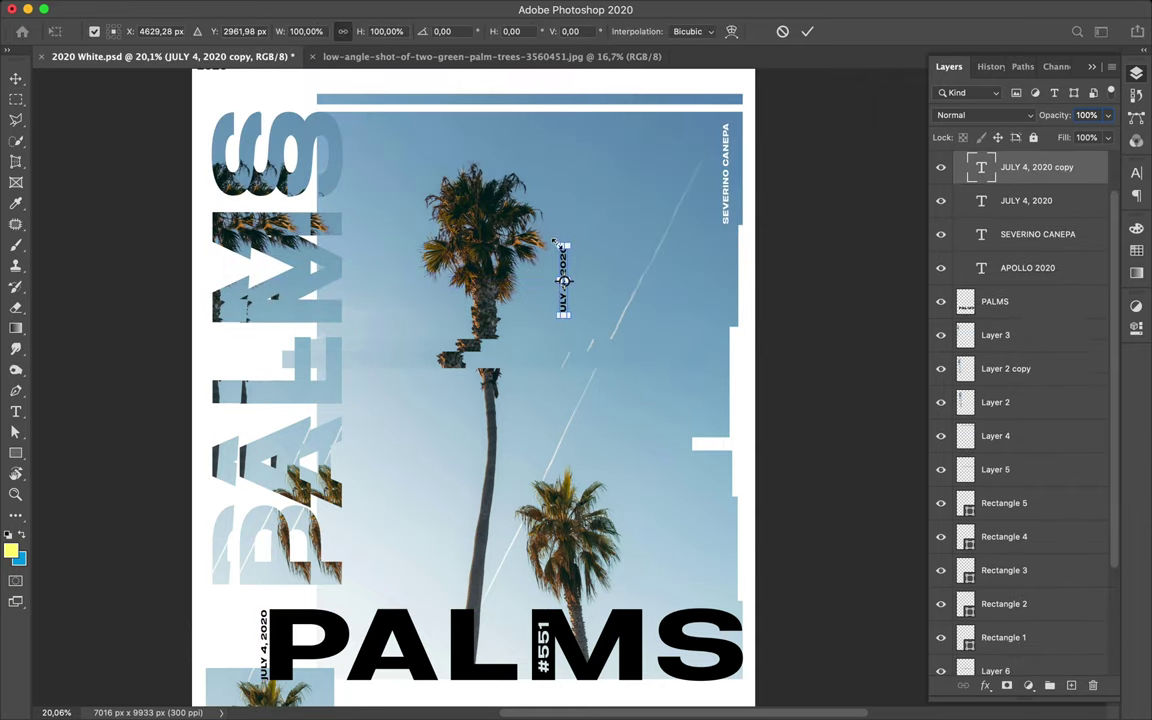
pyautogui.moveTo(555, 235); pyautogui.dragTo(685, 261)
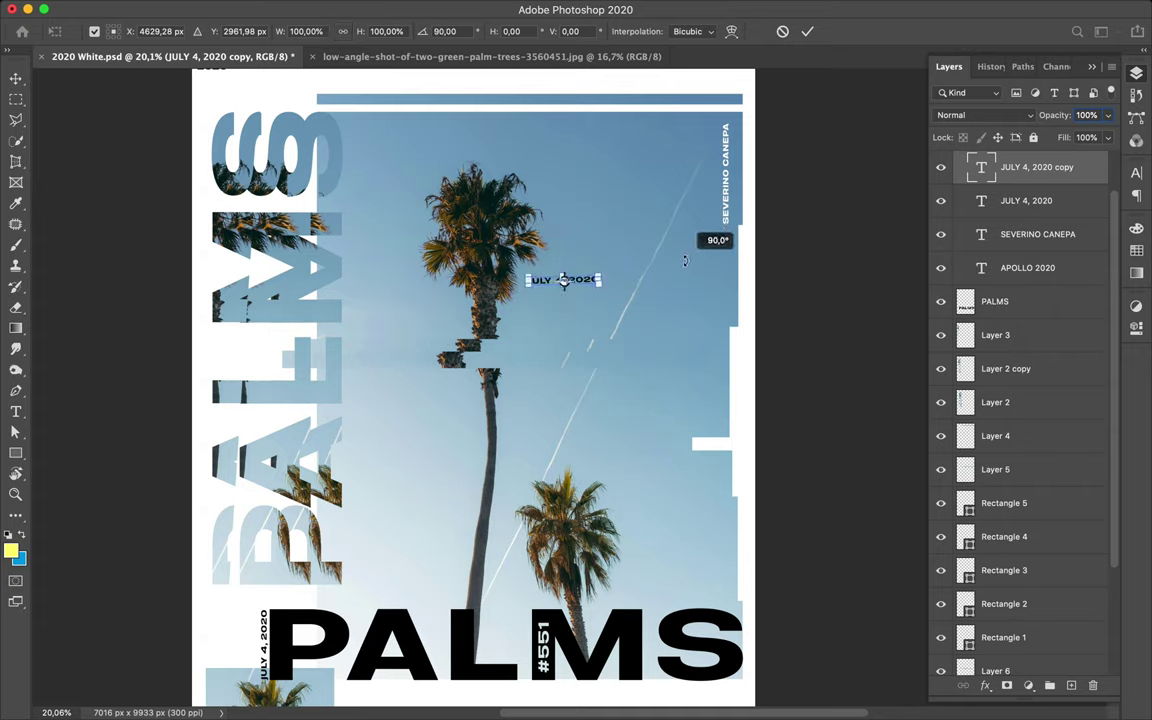
pyautogui.press('shift')
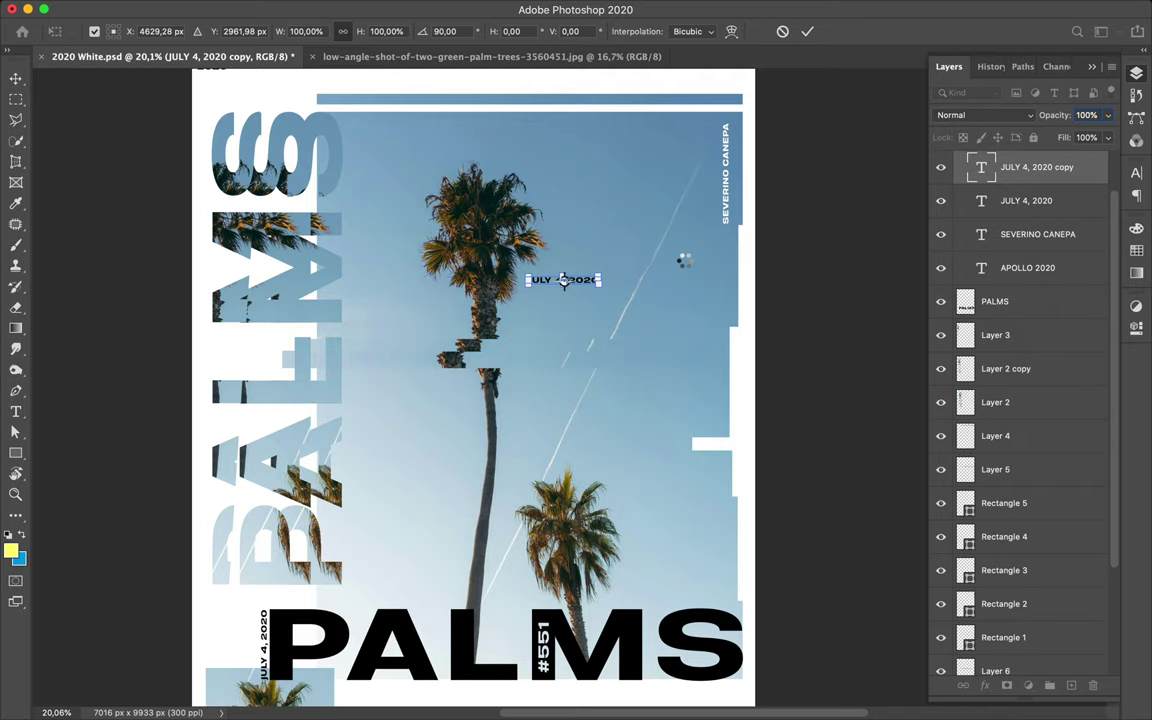
pyautogui.press('Return')
# - Retype the copied date text as LOS ANGELES
pyautogui.press('t')
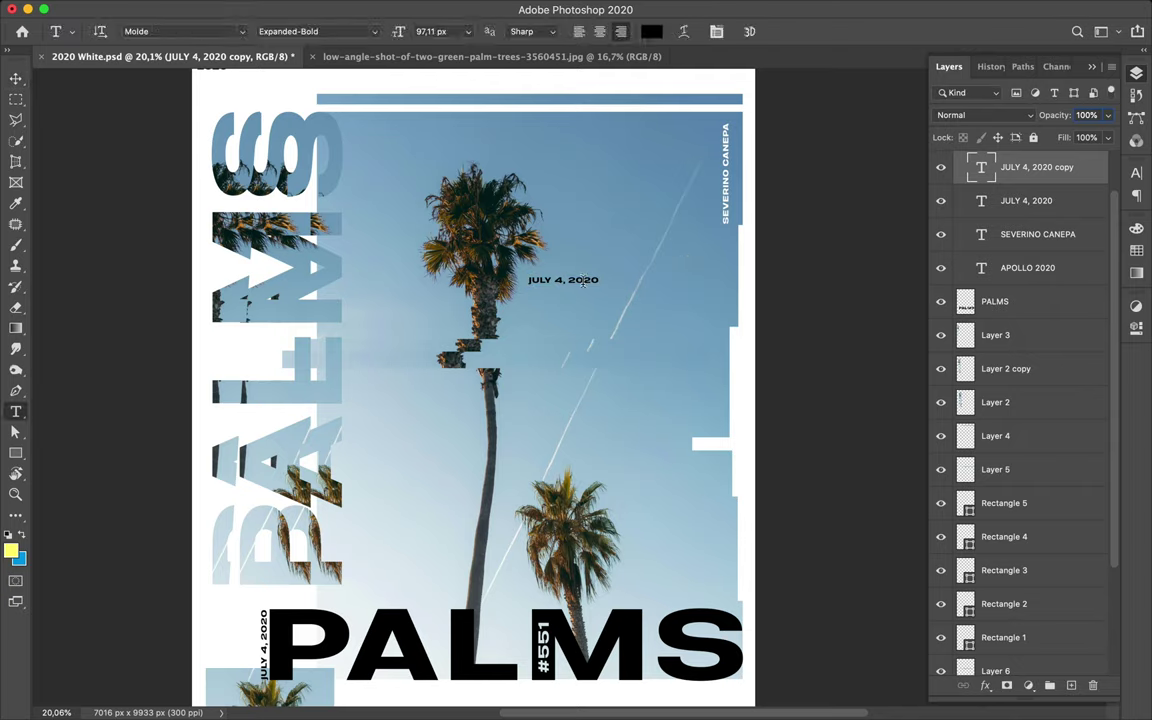
pyautogui.doubleClick(583, 281)
pyautogui.tripleClick(583, 281)
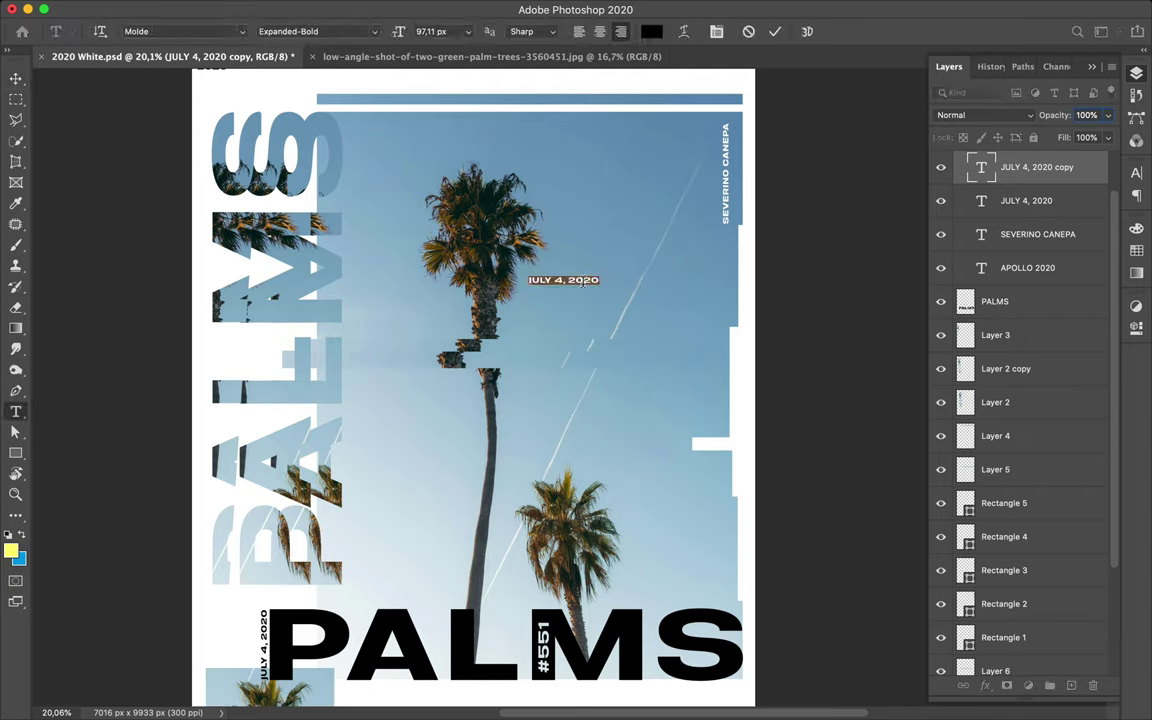
pyautogui.hotkey('ctrl', 'h')
pyautogui.write('LOS ANGELES')
pyautogui.press('Escape')
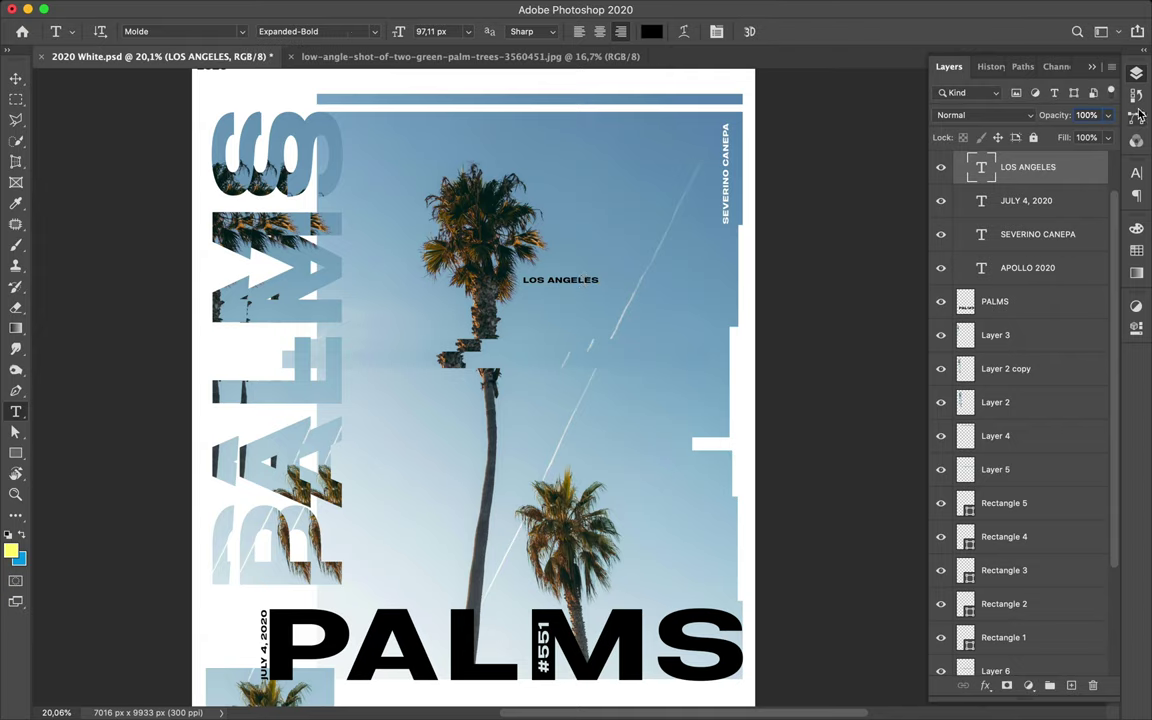
# - Set the LOS ANGELES text colour to white in the Character panel
pyautogui.click(1137, 172)
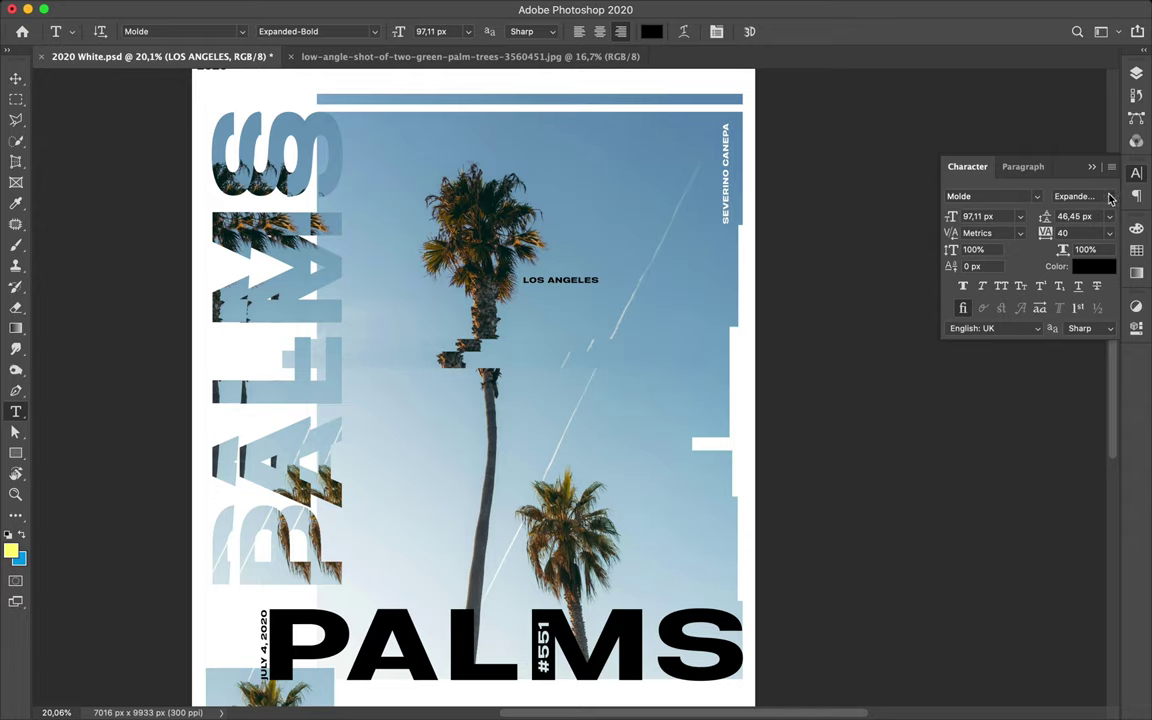
pyautogui.click(1093, 266)
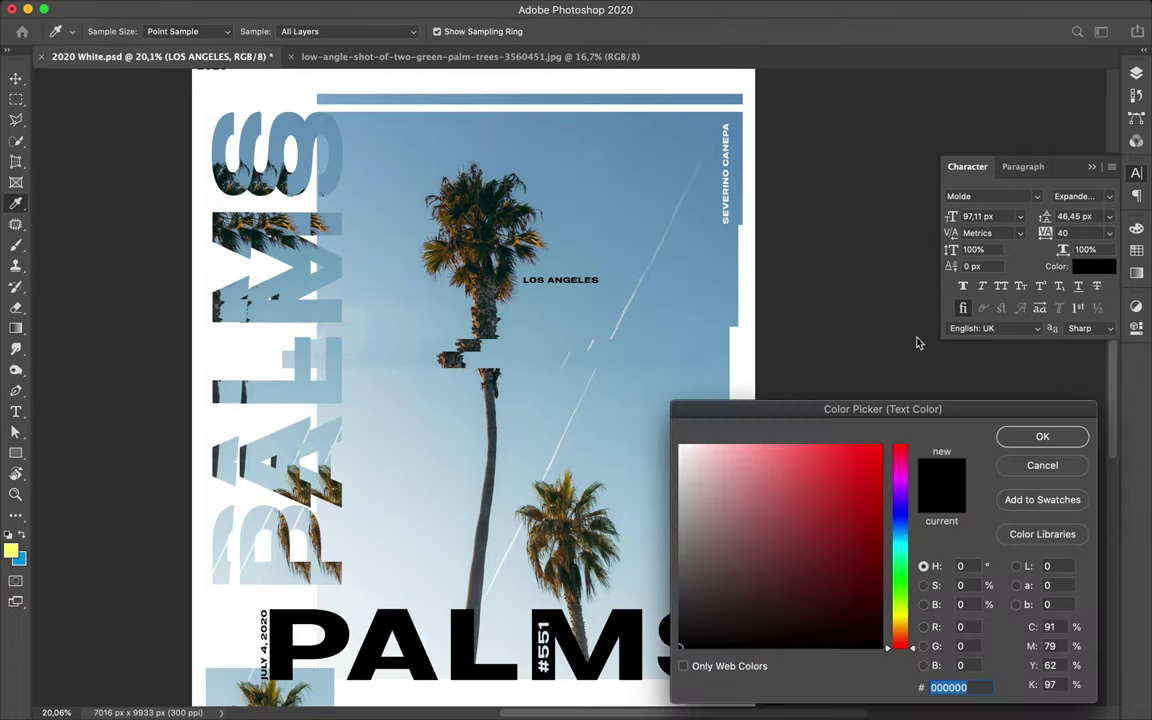
pyautogui.moveTo(712, 455); pyautogui.dragTo(669, 437)
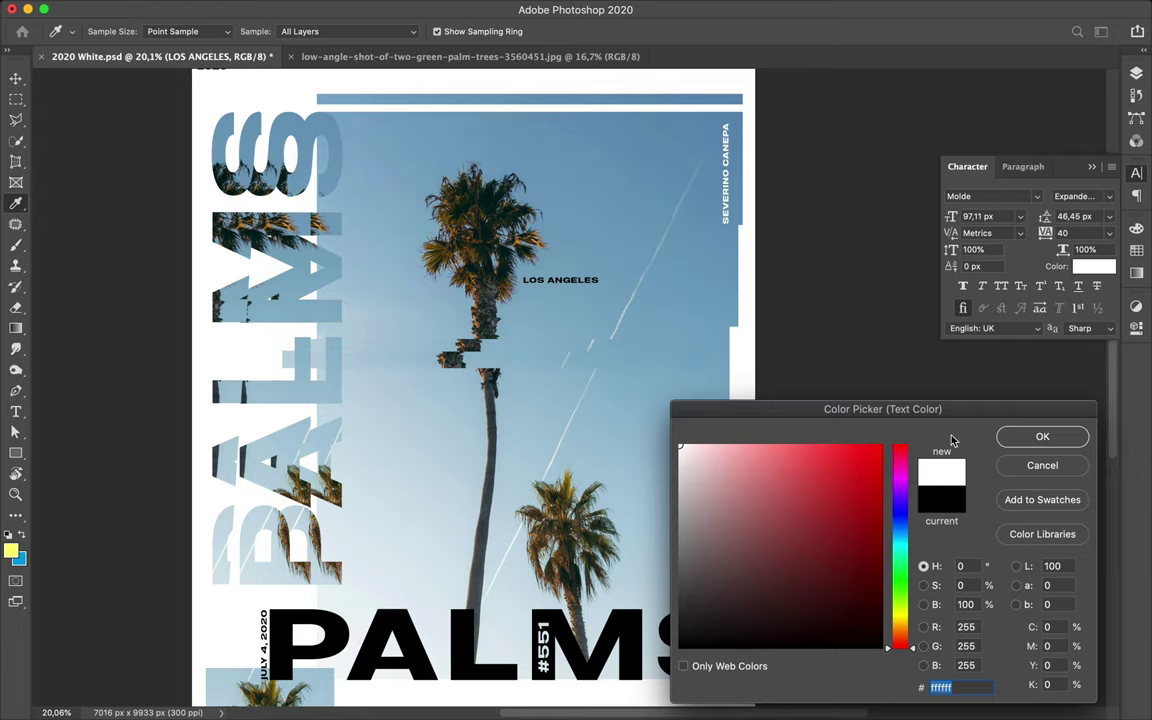
pyautogui.click(1042, 437)
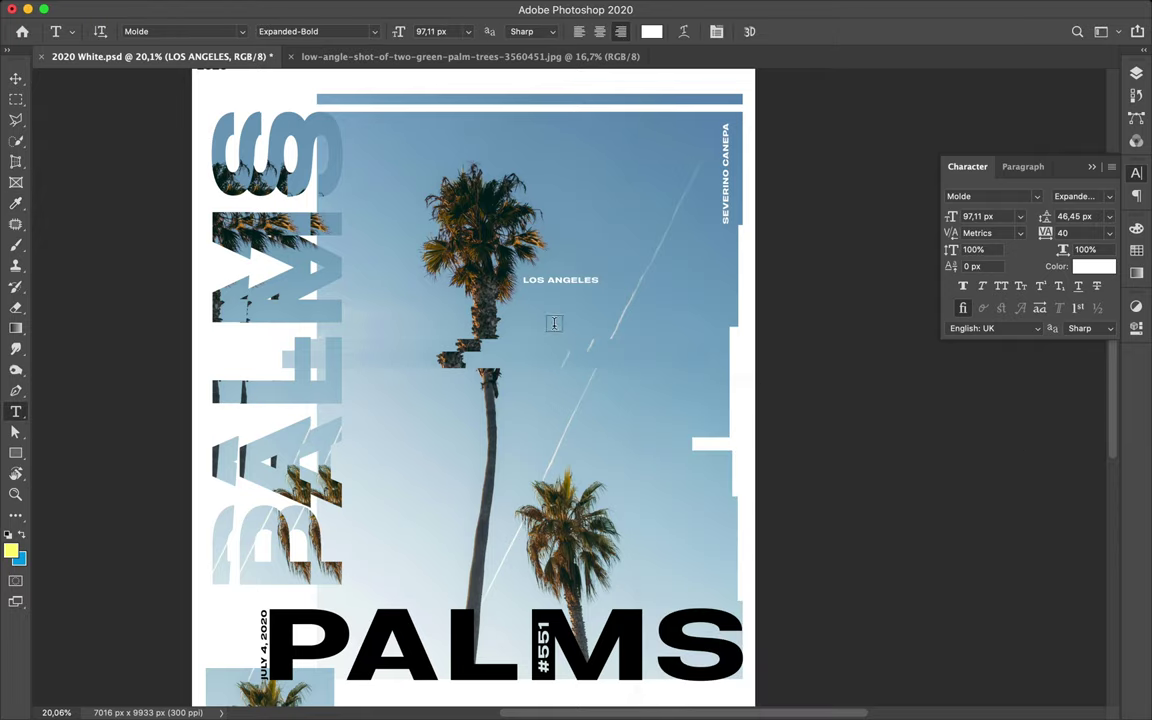
# - Duplicate LOS ANGELES down and left, retyping the copy as COPACABANA
pyautogui.press('v')
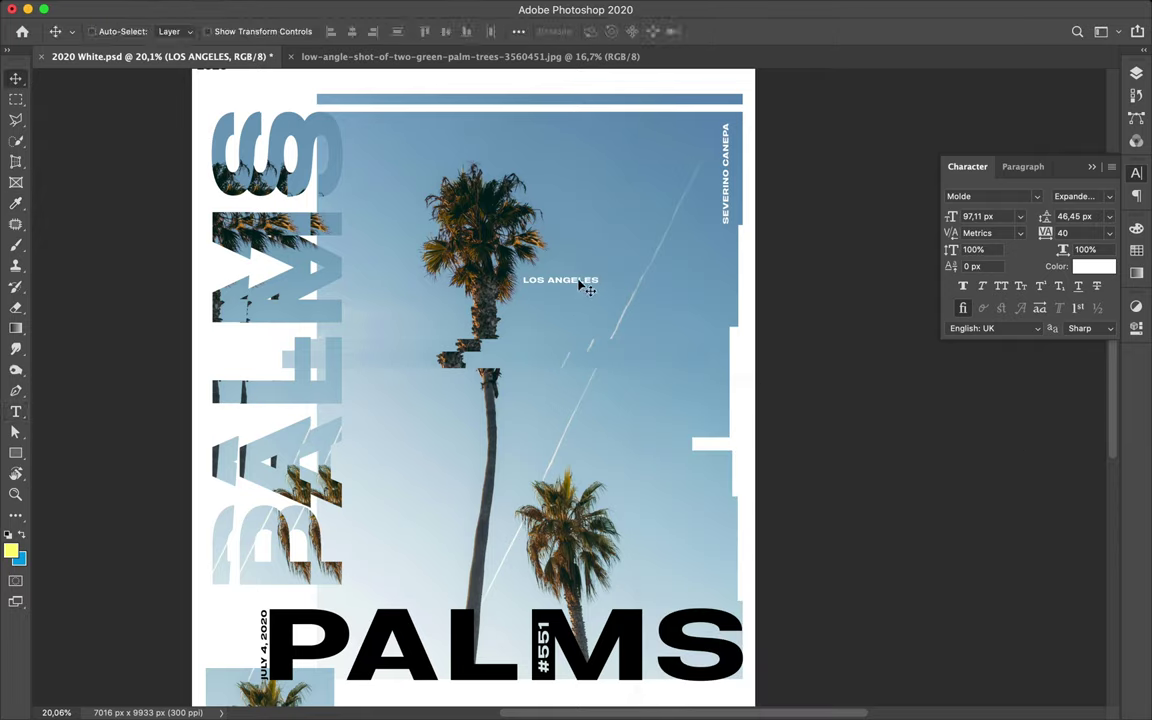
pyautogui.moveTo(580, 284); pyautogui.dragTo(449, 404)
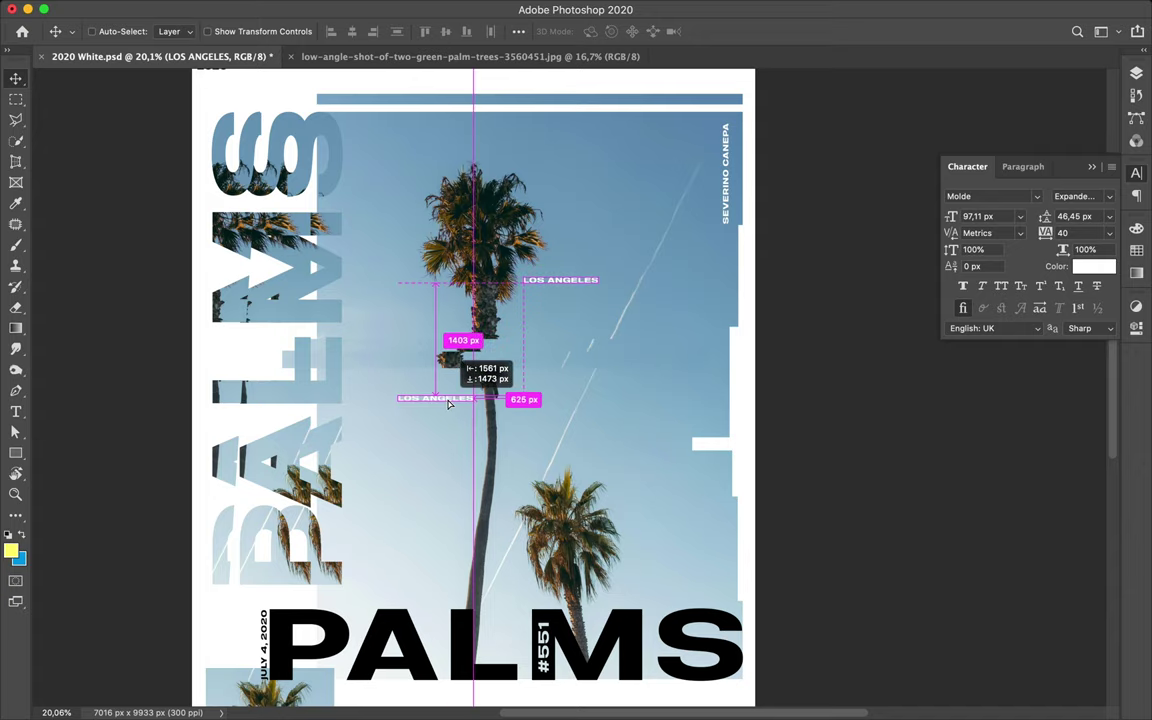
pyautogui.doubleClick(449, 400)
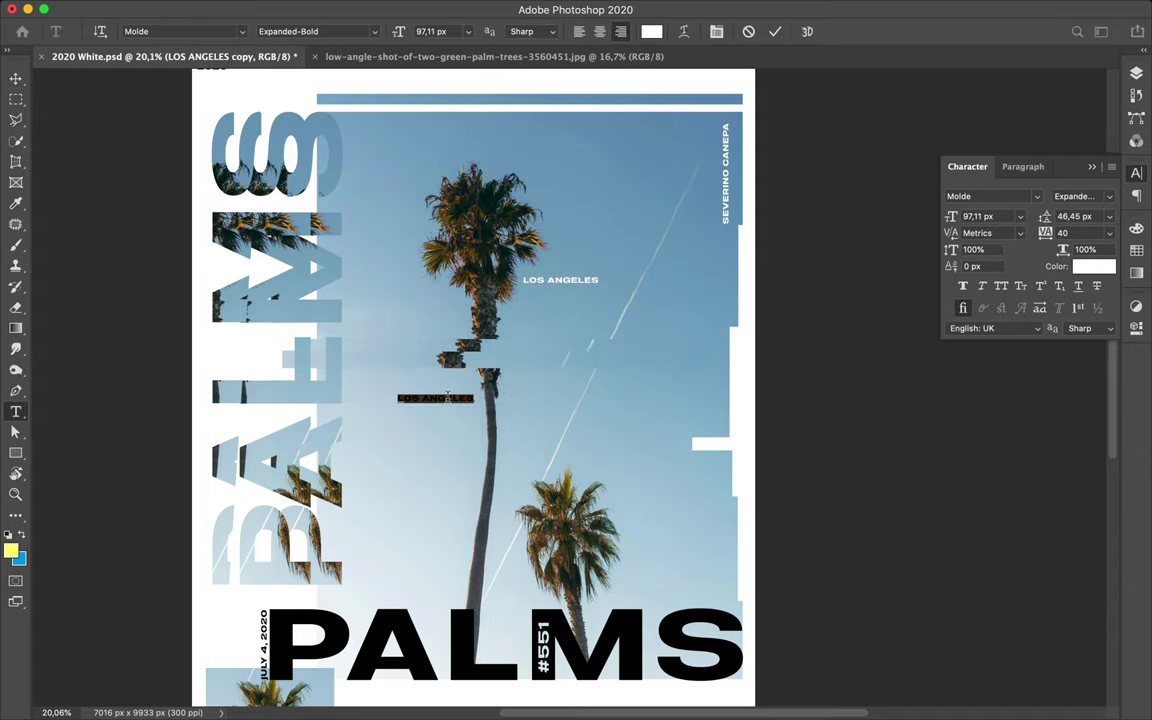
pyautogui.press('BackSpace')
pyautogui.hotkey('ctrl', 'Return')
pyautogui.press('v')
# - Reposition COPACABANA and LOS ANGELES around the palm trunk, undoing the last move
pyautogui.moveTo(455, 408); pyautogui.dragTo(440, 392)
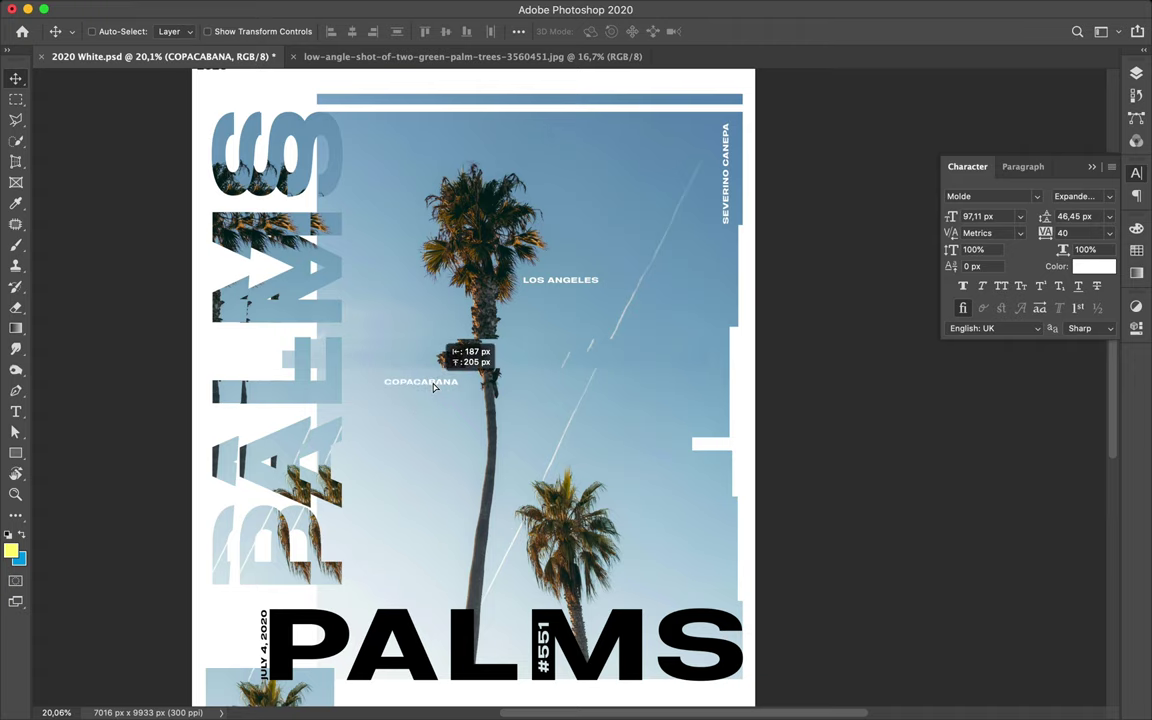
pyautogui.moveTo(590, 285); pyautogui.dragTo(575, 328)
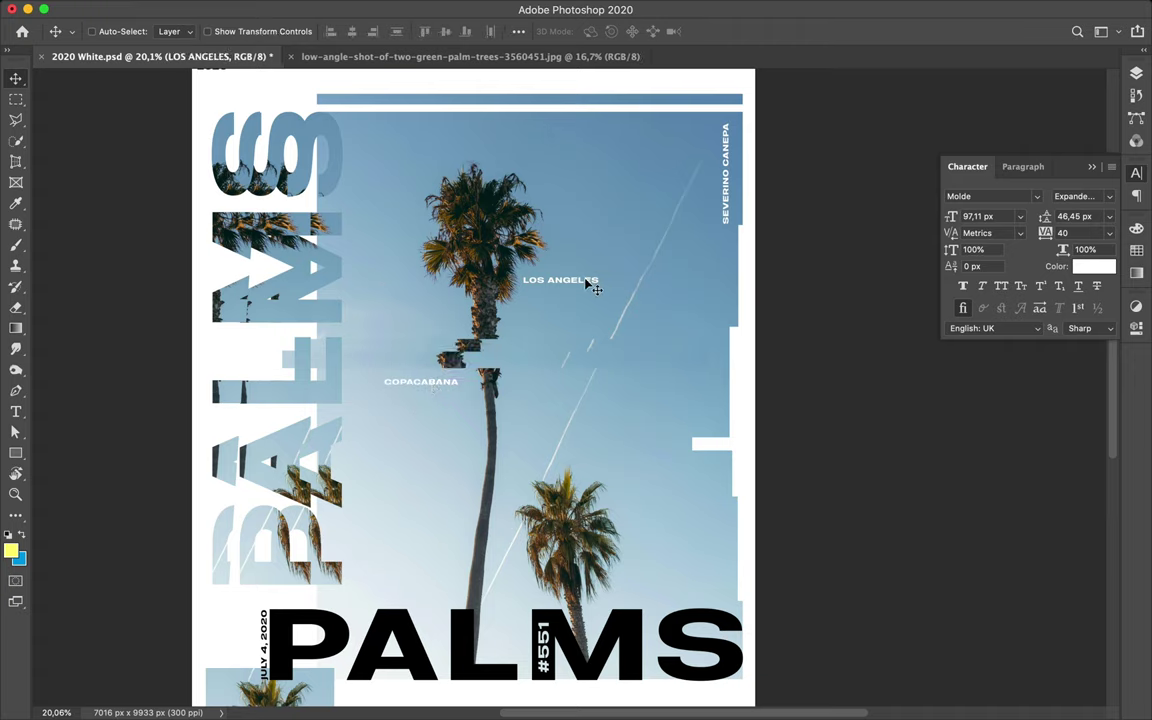
pyautogui.moveTo(575, 328)
pyautogui.mouseDown()
pyautogui.moveTo(573, 337)
pyautogui.moveTo(724, 262)
pyautogui.mouseUp()
pyautogui.hotkey('ctrl', 'z')
pyautogui.scroll(-3, 568, 262)
pyautogui.scroll(-1, 568, 267)
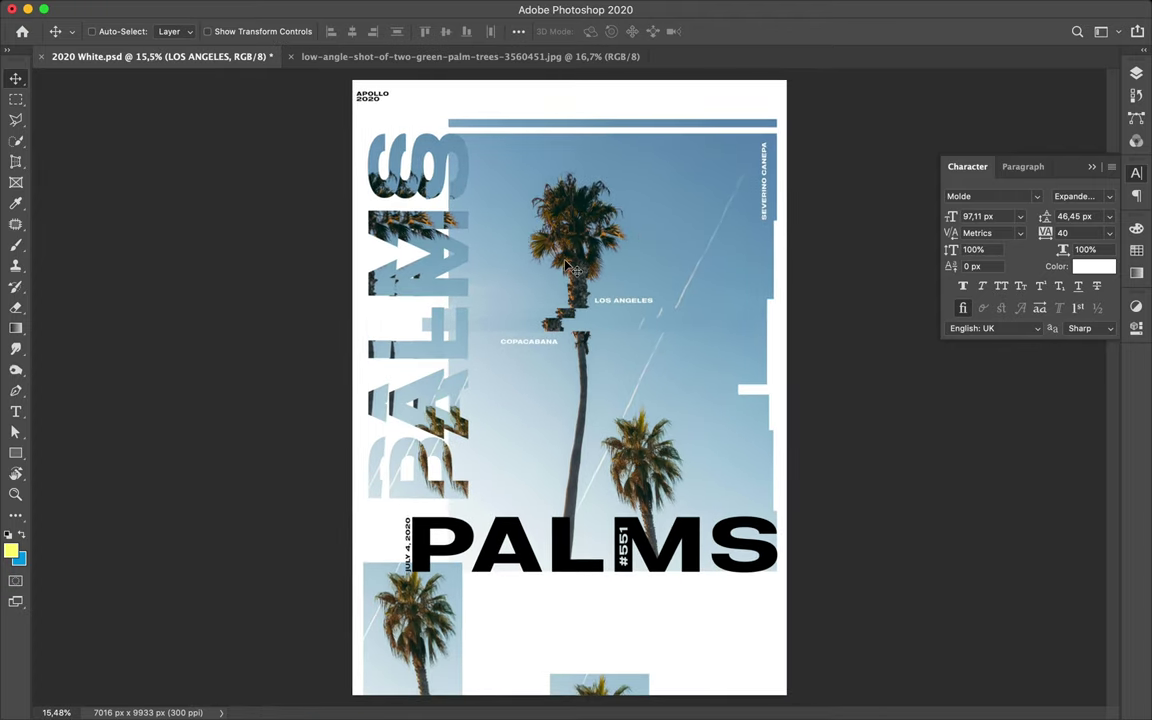
# - Select a diagonal slice of the palm photo in Layer 1 and copy it to its own layer
pyautogui.keyDown('ctrl'); pyautogui.click(515, 160); pyautogui.keyUp('ctrl')
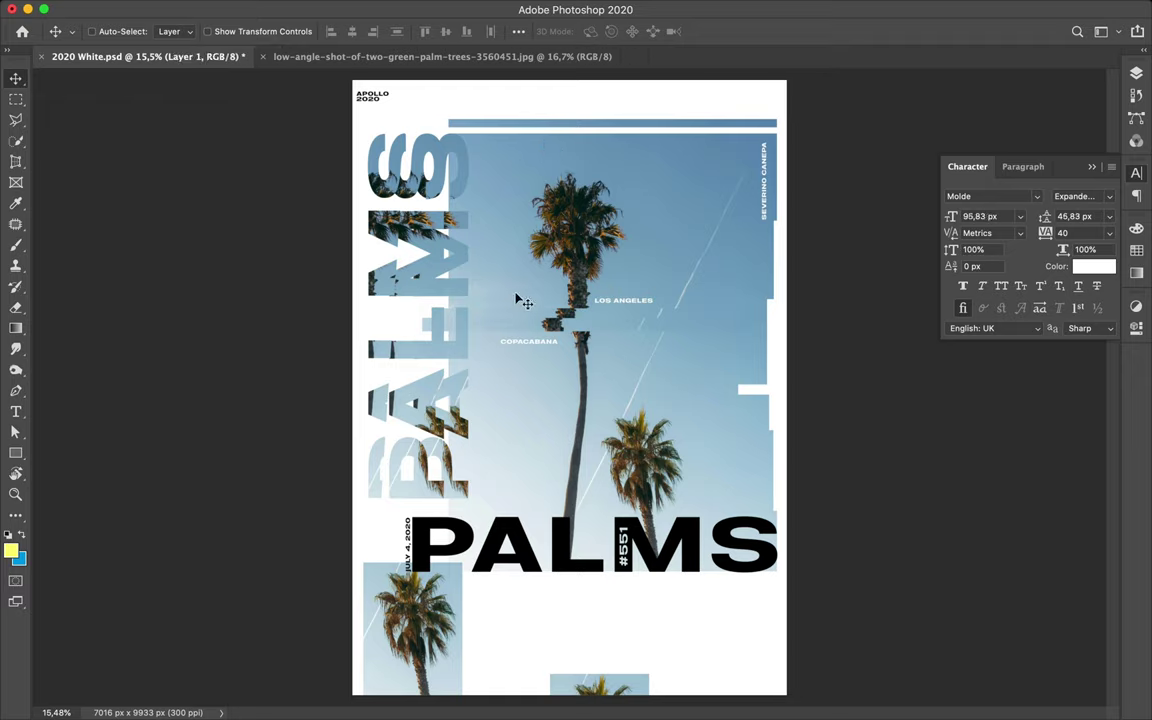
pyautogui.press('l')
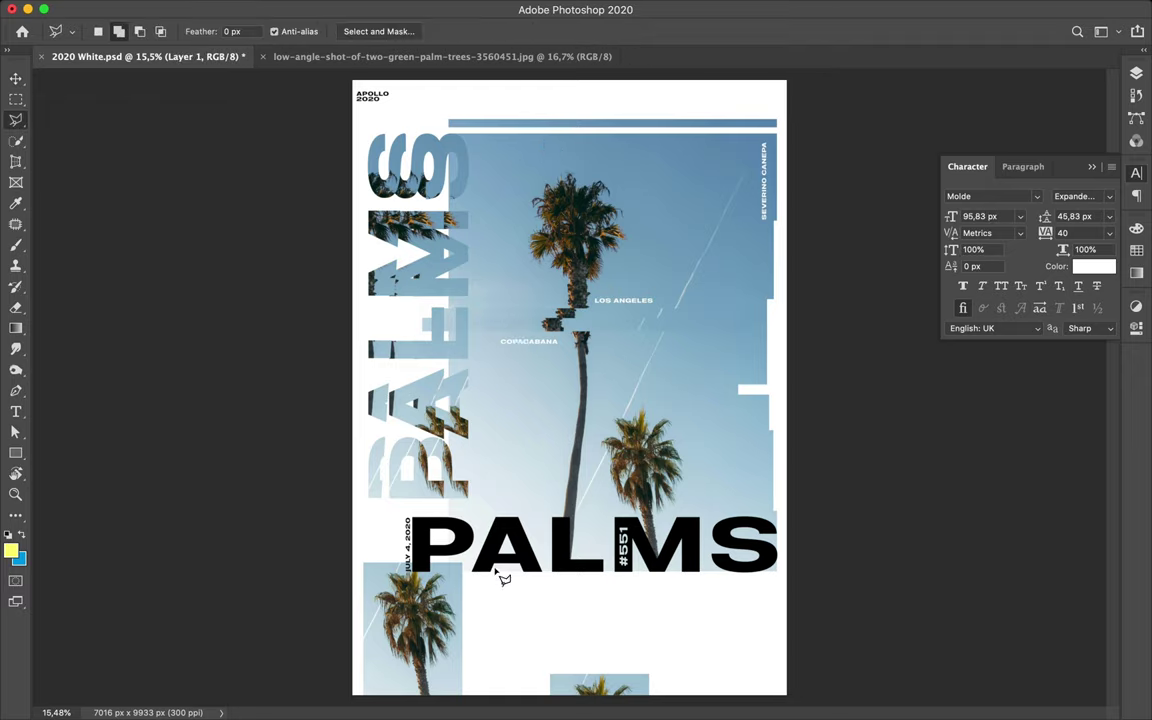
pyautogui.click(488, 593)
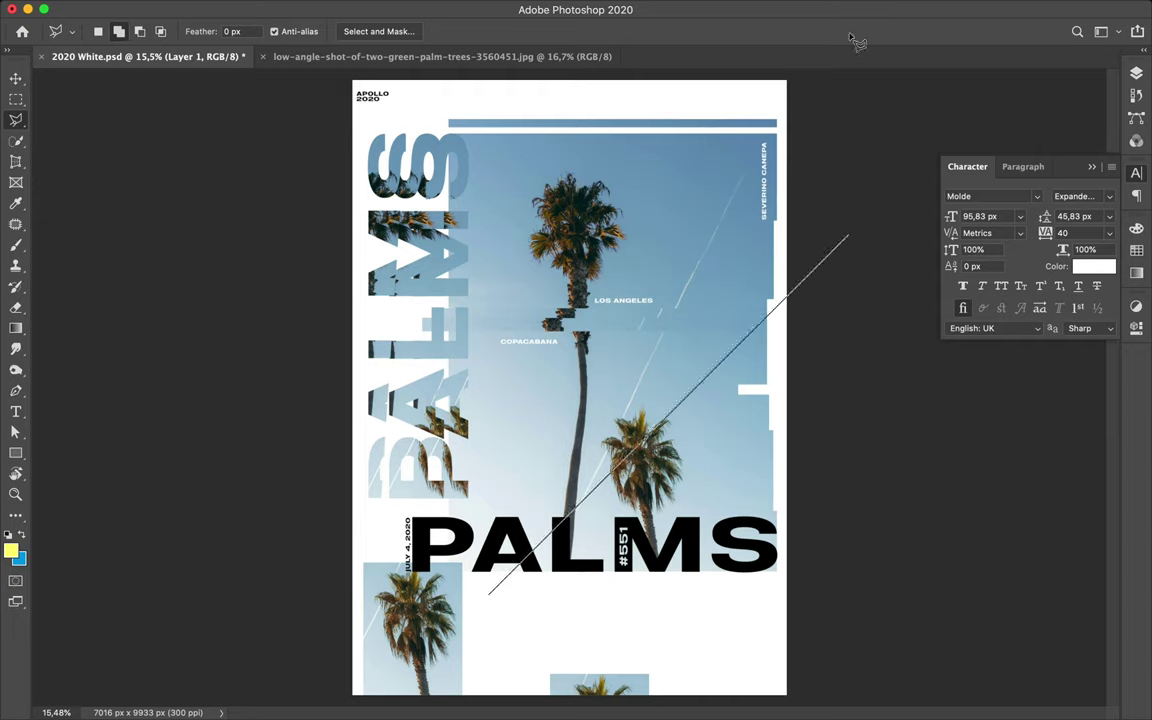
pyautogui.click(726, 78)
pyautogui.click(403, 122)
pyautogui.click(437, 577)
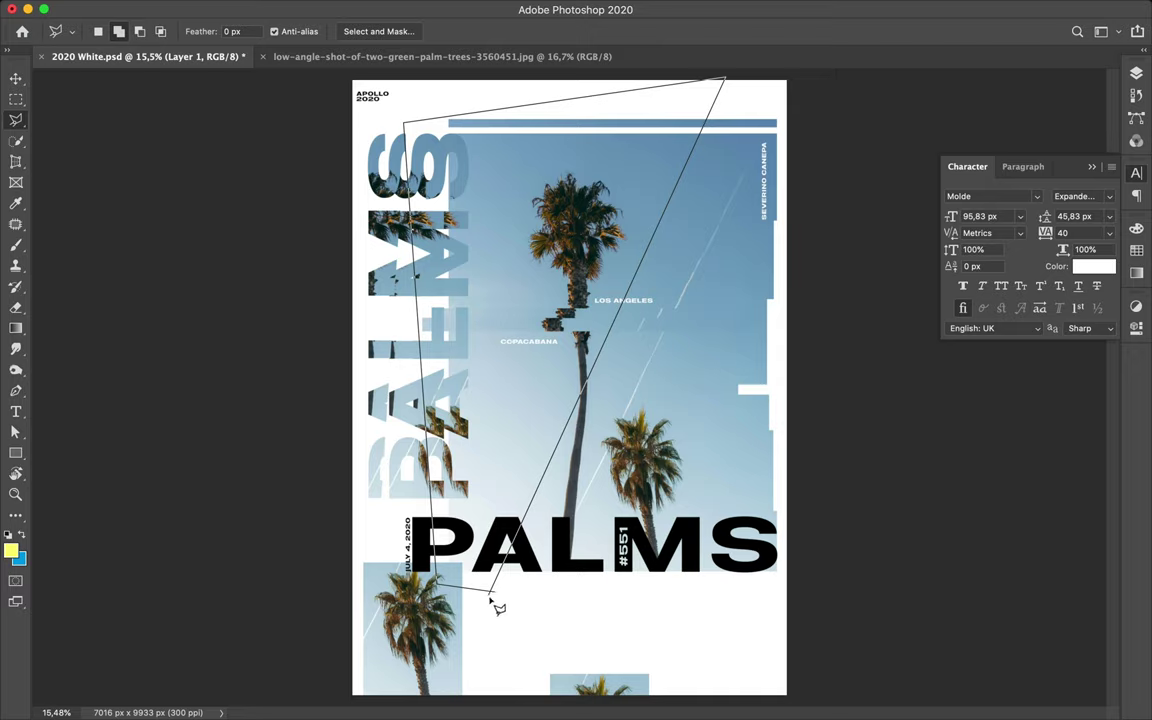
pyautogui.click(492, 599)
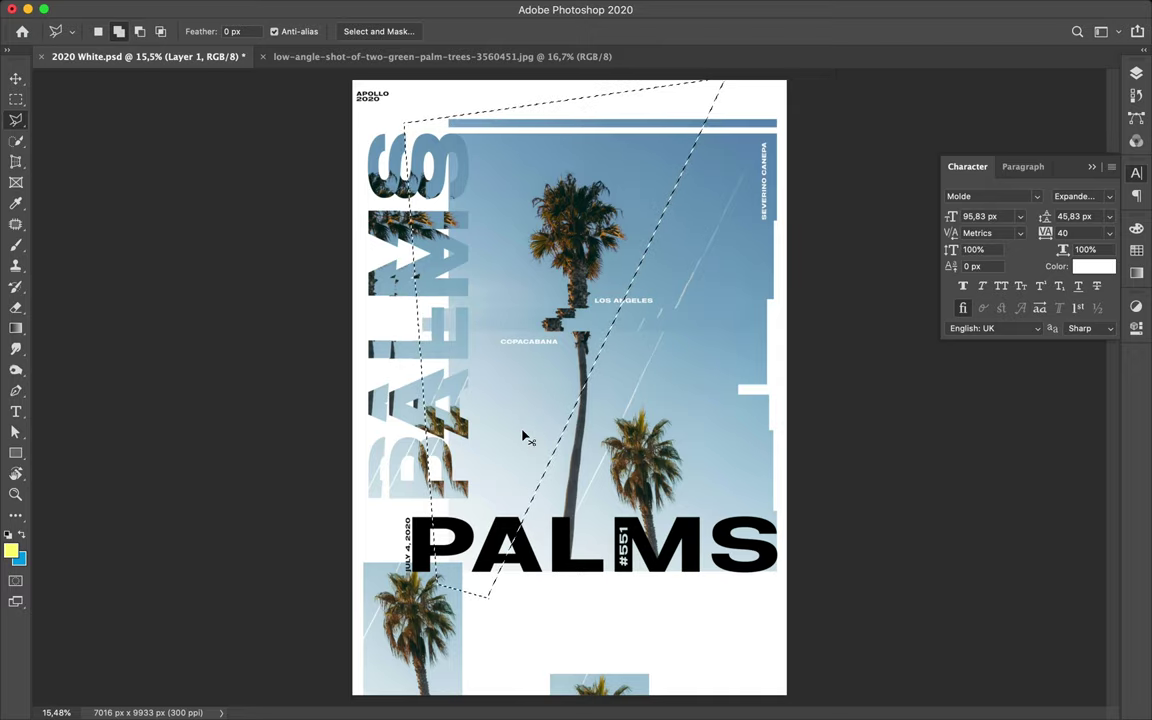
pyautogui.hotkey('ctrl', 'v')
# - Scale the slice to about 46%, move it over the top letters, and clip it into them
pyautogui.press('v')
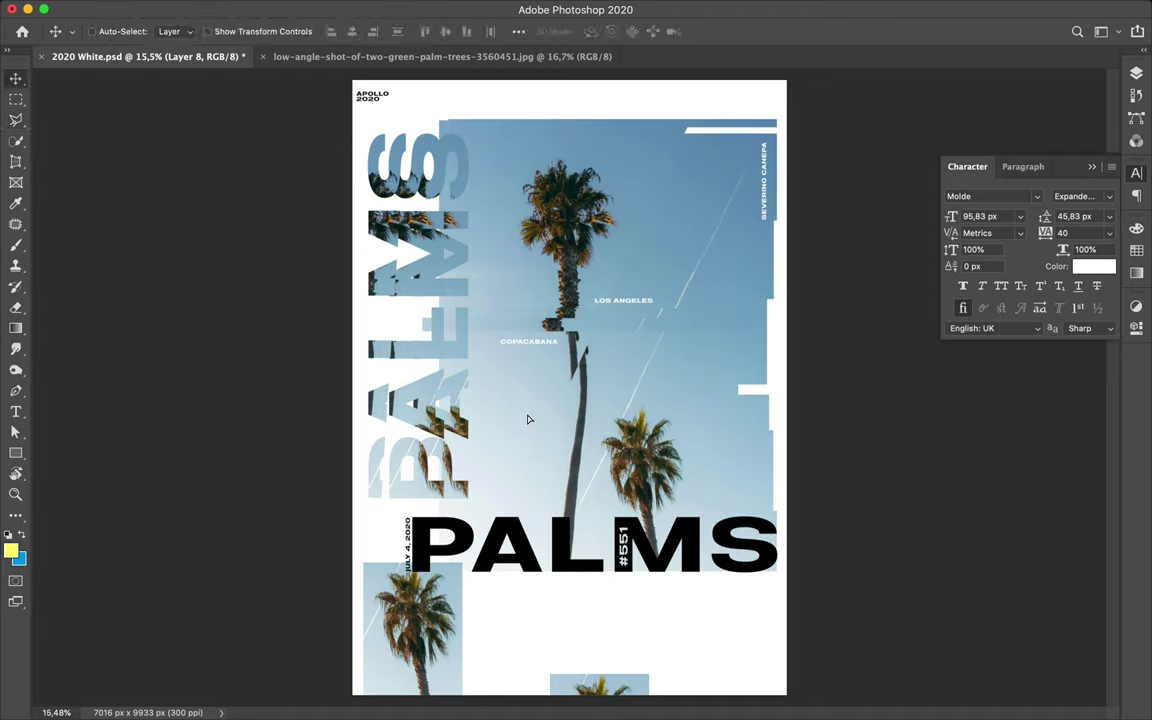
pyautogui.moveTo(541, 421); pyautogui.dragTo(450, 315)
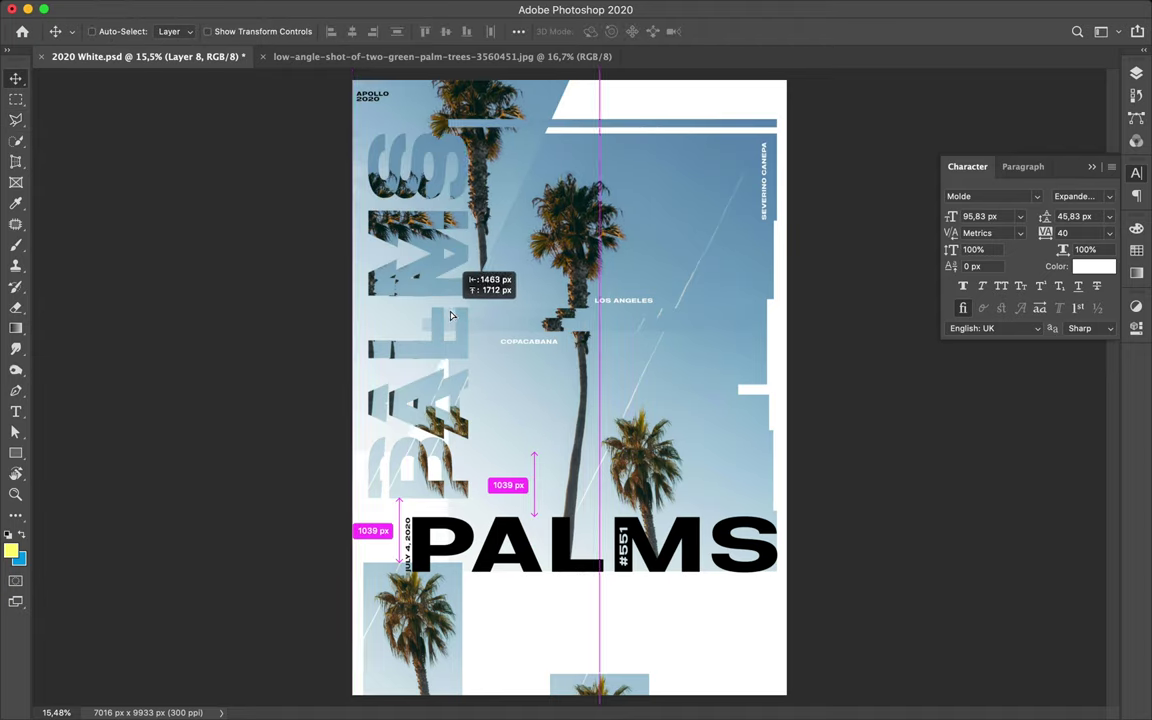
pyautogui.hotkey('ctrl', 't')
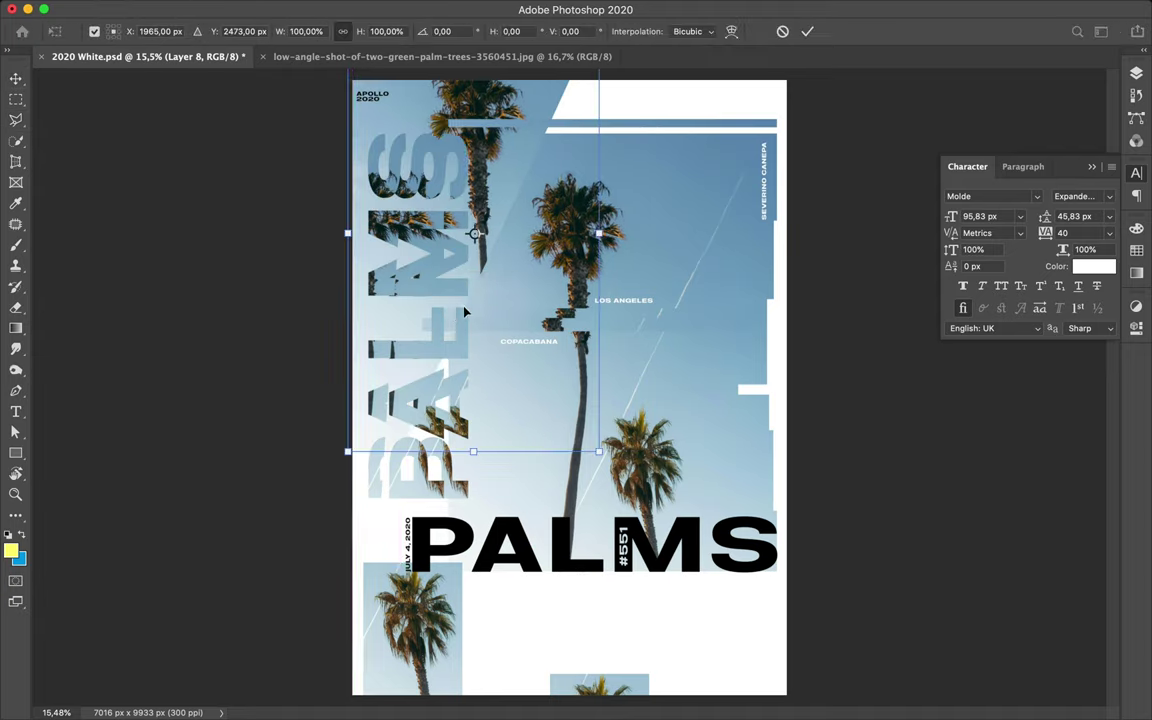
pyautogui.moveTo(521, 404); pyautogui.dragTo(419, 97)
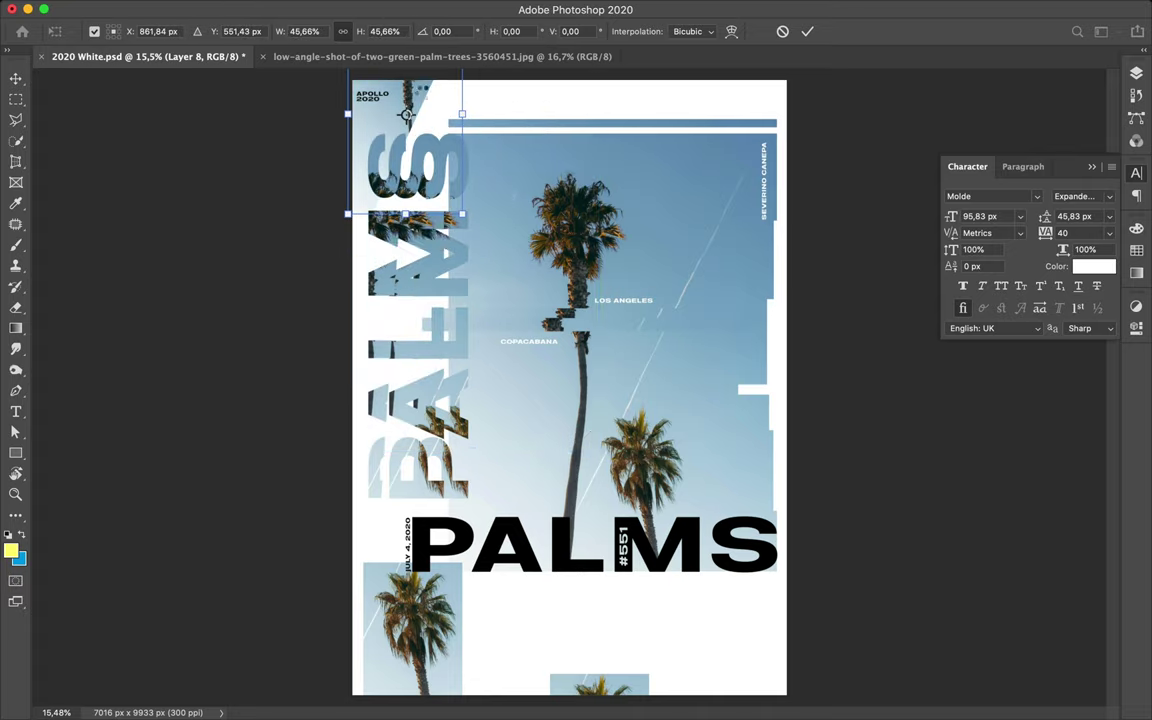
pyautogui.press('Return')
pyautogui.moveTo(414, 175); pyautogui.dragTo(419, 147)
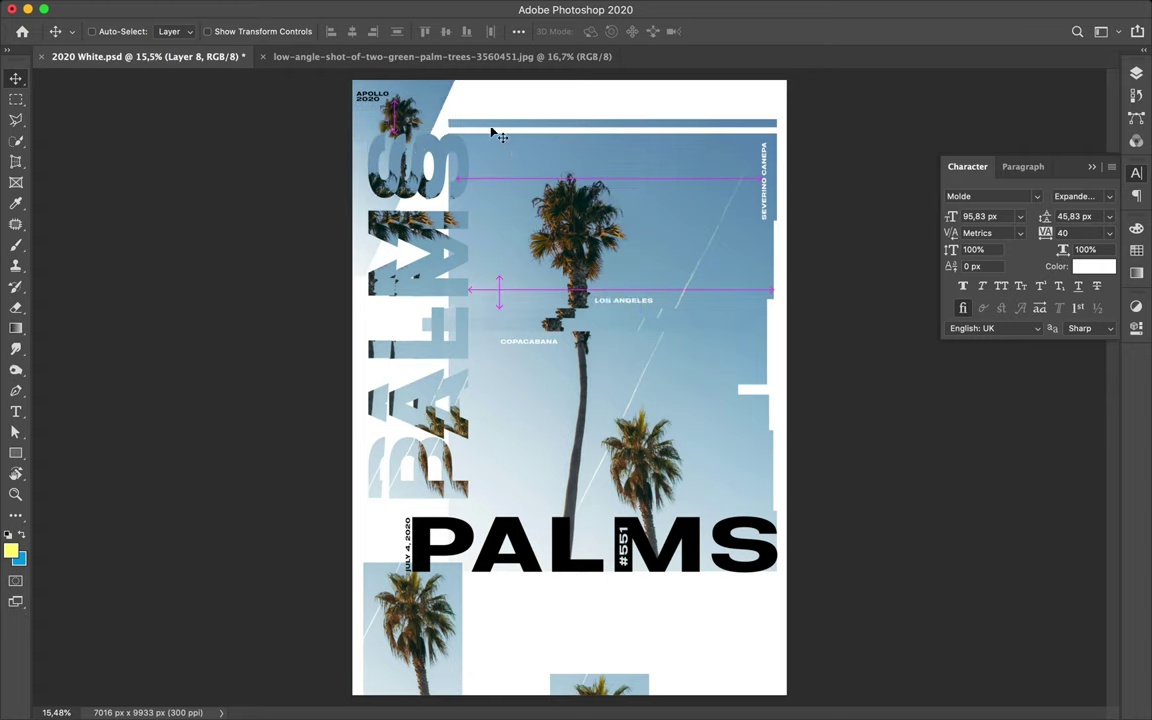
pyautogui.hotkey('ctrl', 'alt', 'g')
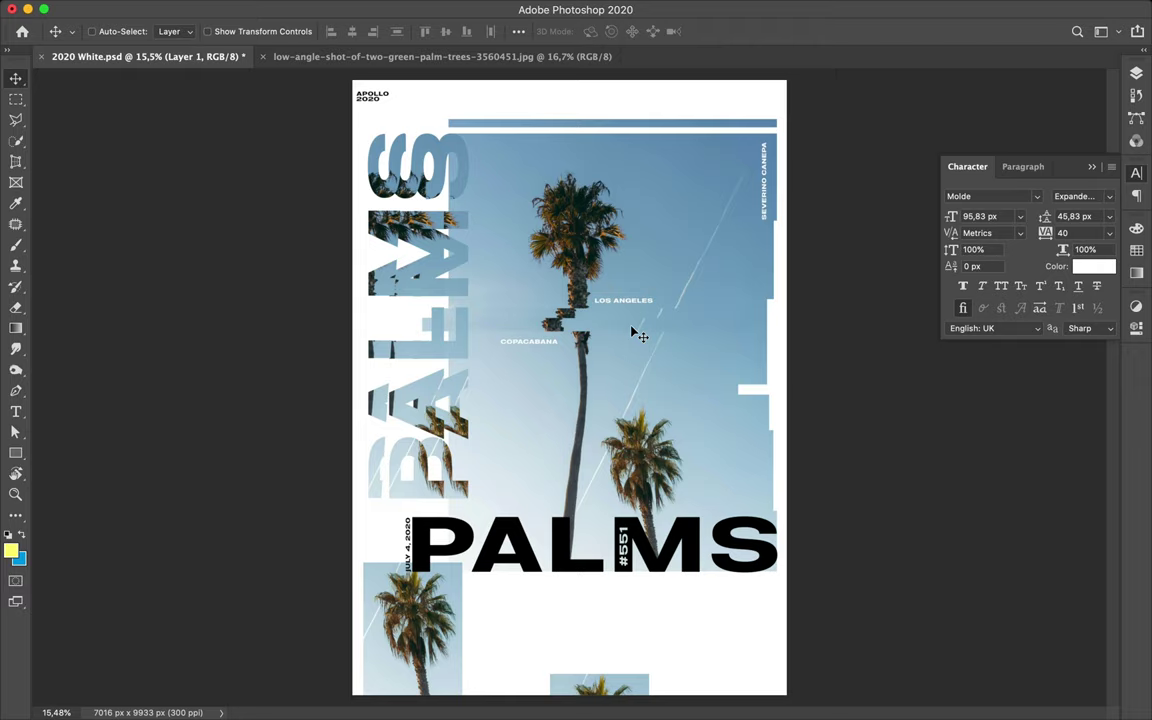
# - Shift the photo and the ghost PALMS letters 225 px right, and enable Auto-Select
pyautogui.moveTo(395, 300); pyautogui.dragTo(440, 338)
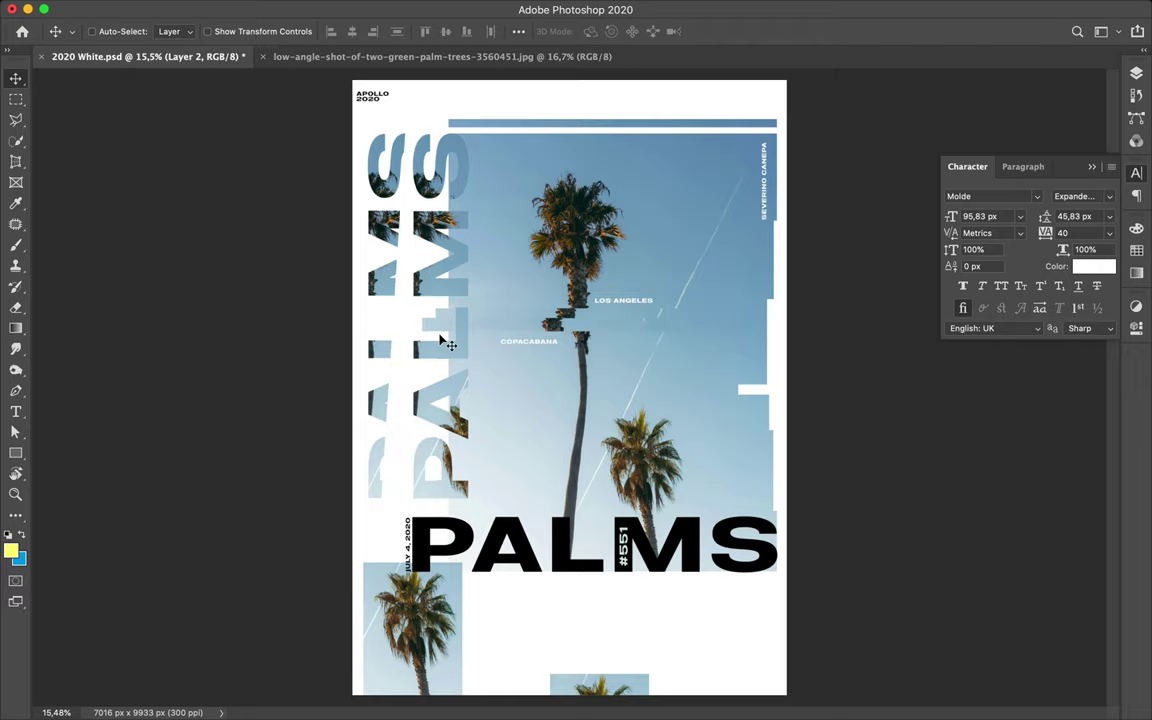
pyautogui.moveTo(390, 293); pyautogui.dragTo(418, 295)
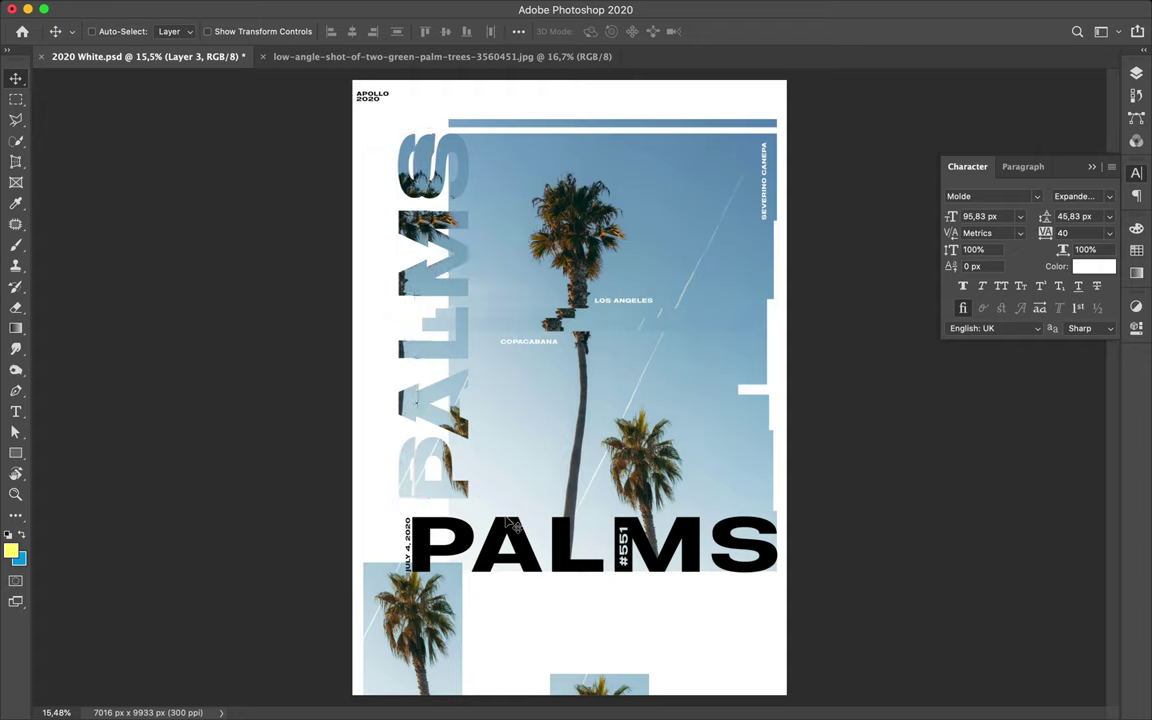
pyautogui.keyDown('ctrl'); pyautogui.click(580, 512); pyautogui.keyUp('ctrl')
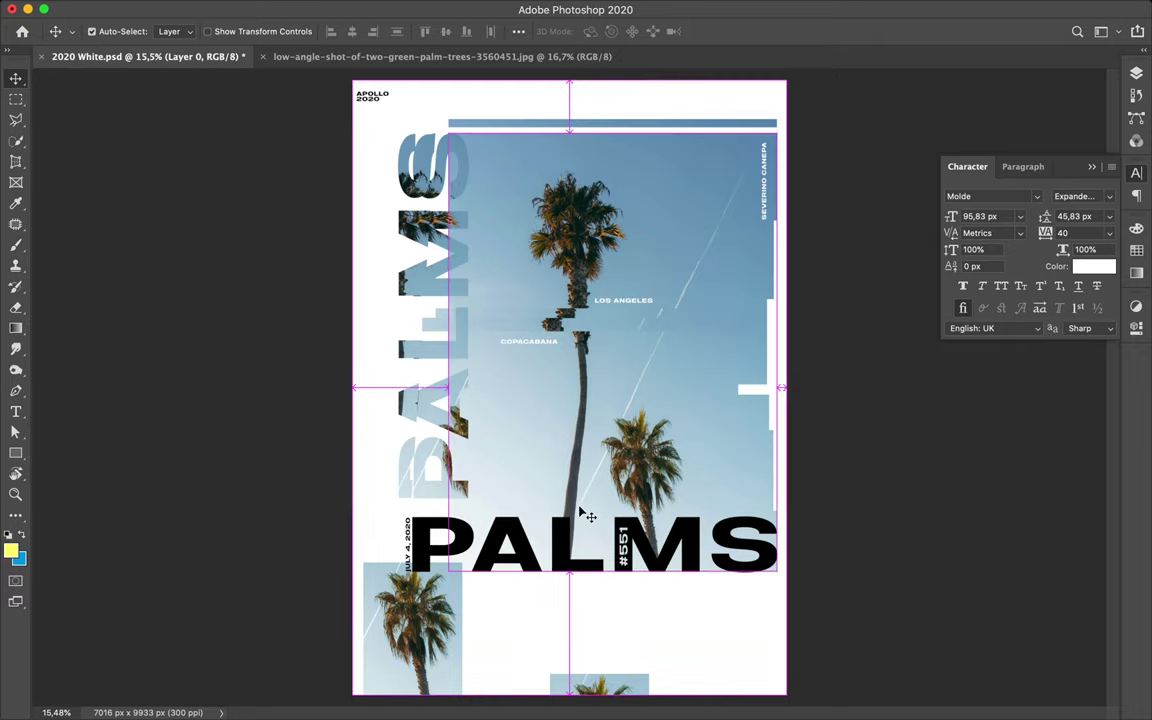
pyautogui.press('alt')
# - Save the 2020 White.psd poster
pyautogui.hotkey('ctrl', 's')
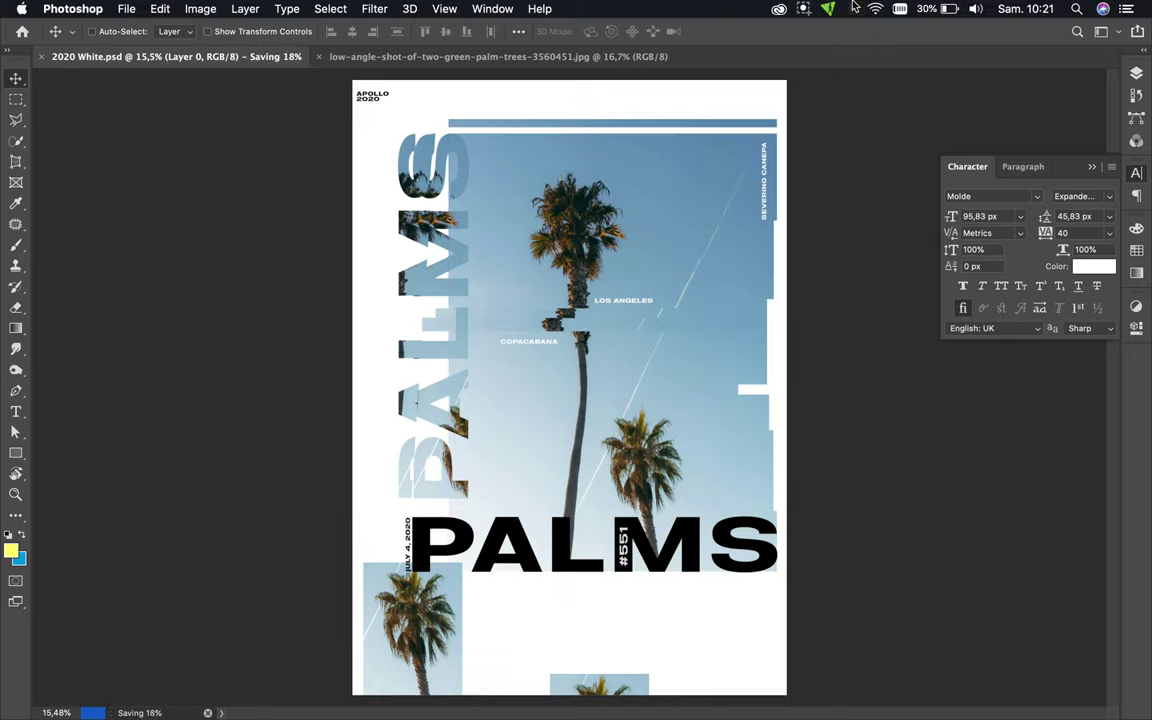
pyautogui.click(806, 9)
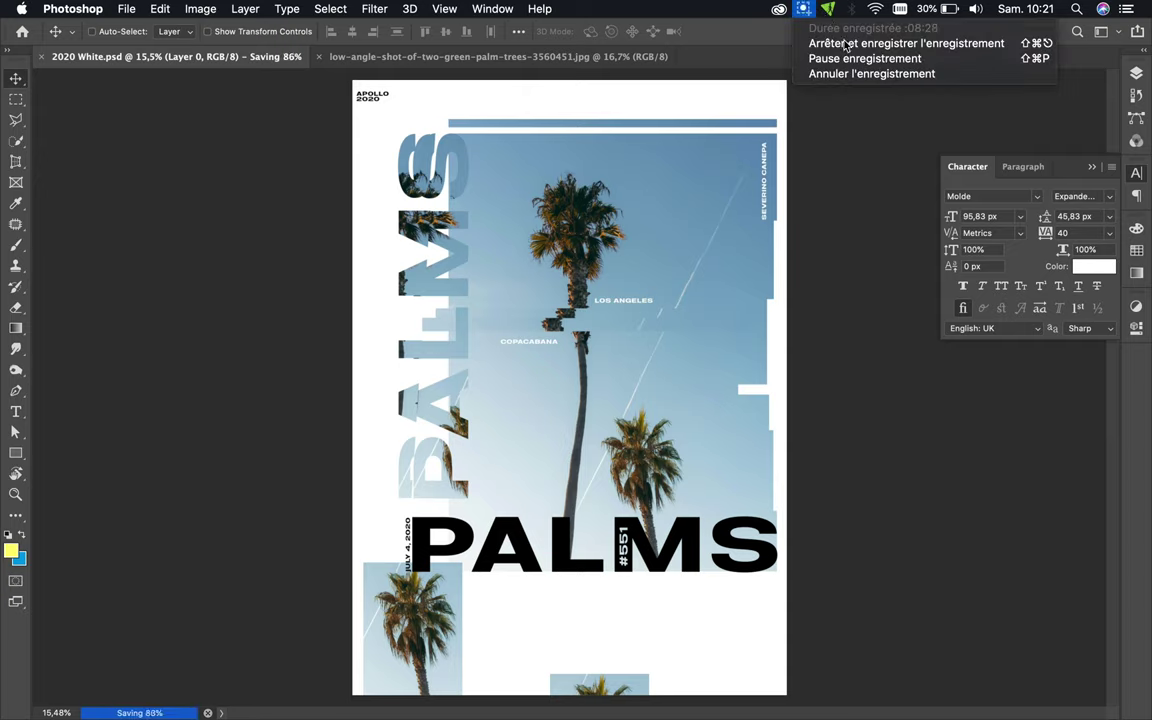
pyautogui.click(760, 41)
pyautogui.press('m')
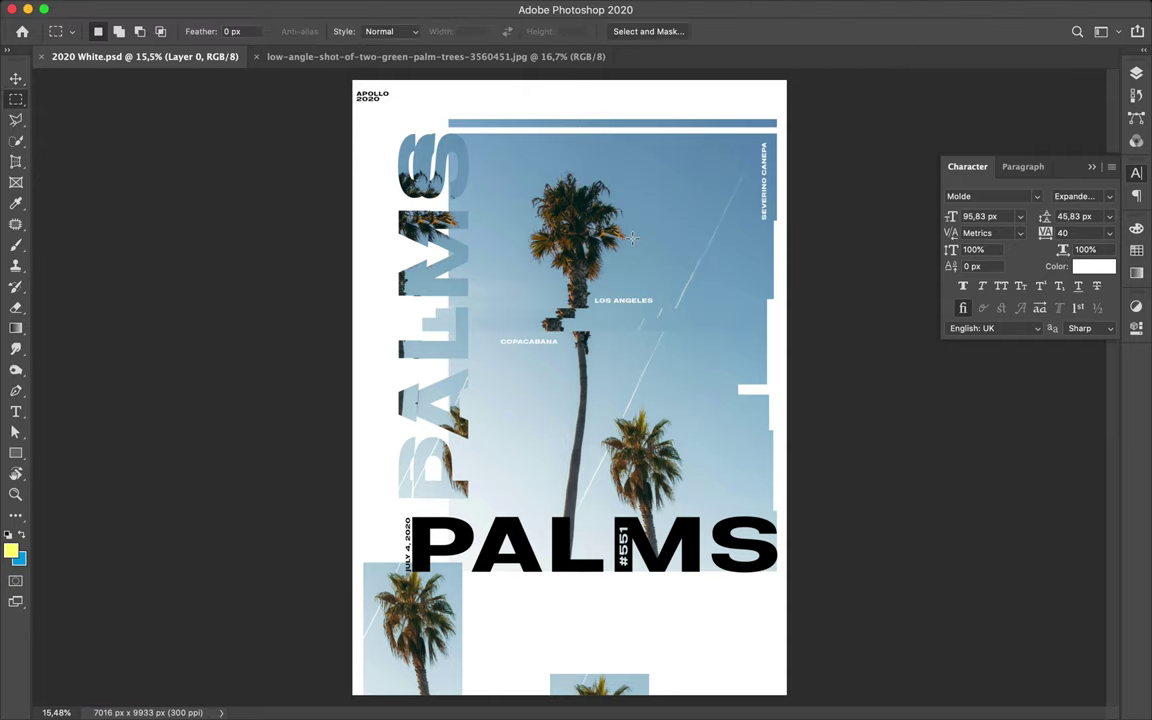
pyautogui.press('u')
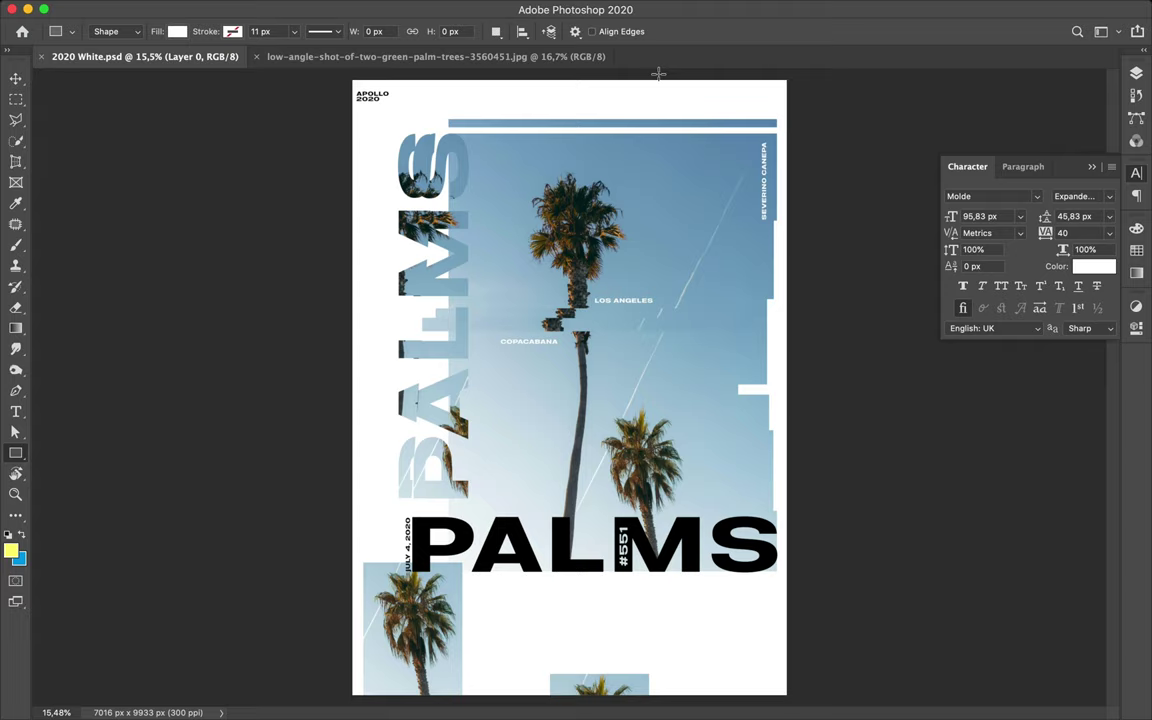
# - Draw a black-filled rectangle at the poster's top edge across the blue bar
pyautogui.moveTo(657, 75); pyautogui.dragTo(711, 163)
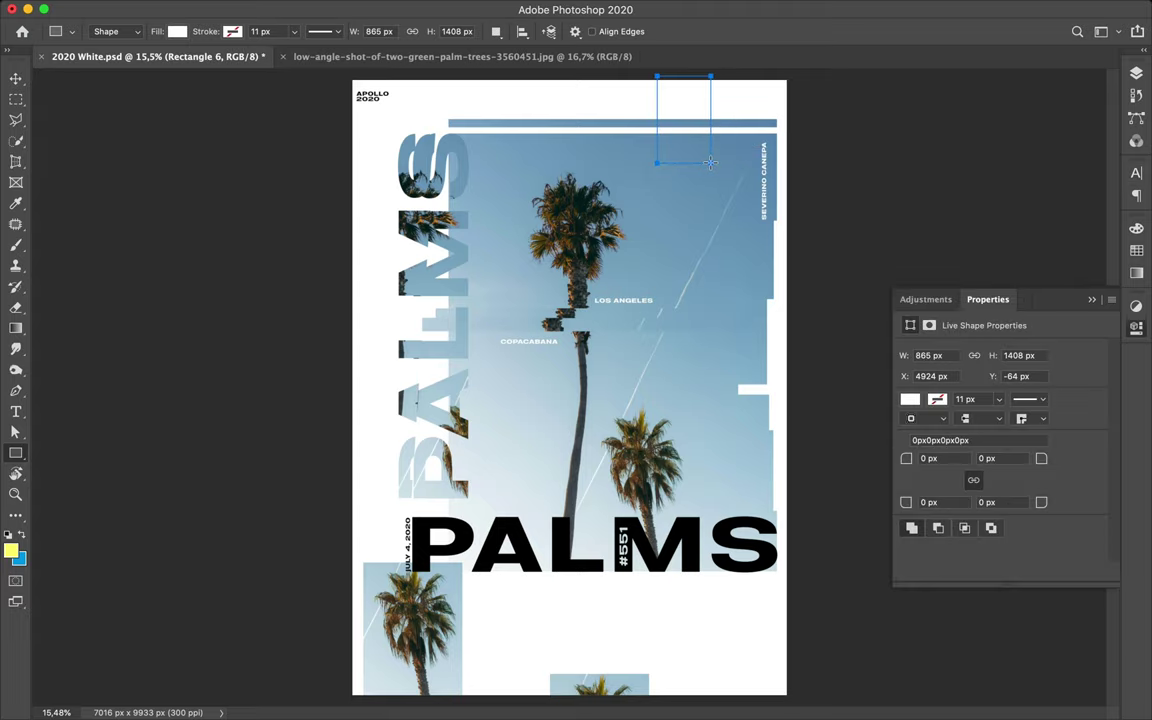
pyautogui.click(8, 536)
pyautogui.click(170, 31)
pyautogui.click(80, 117)
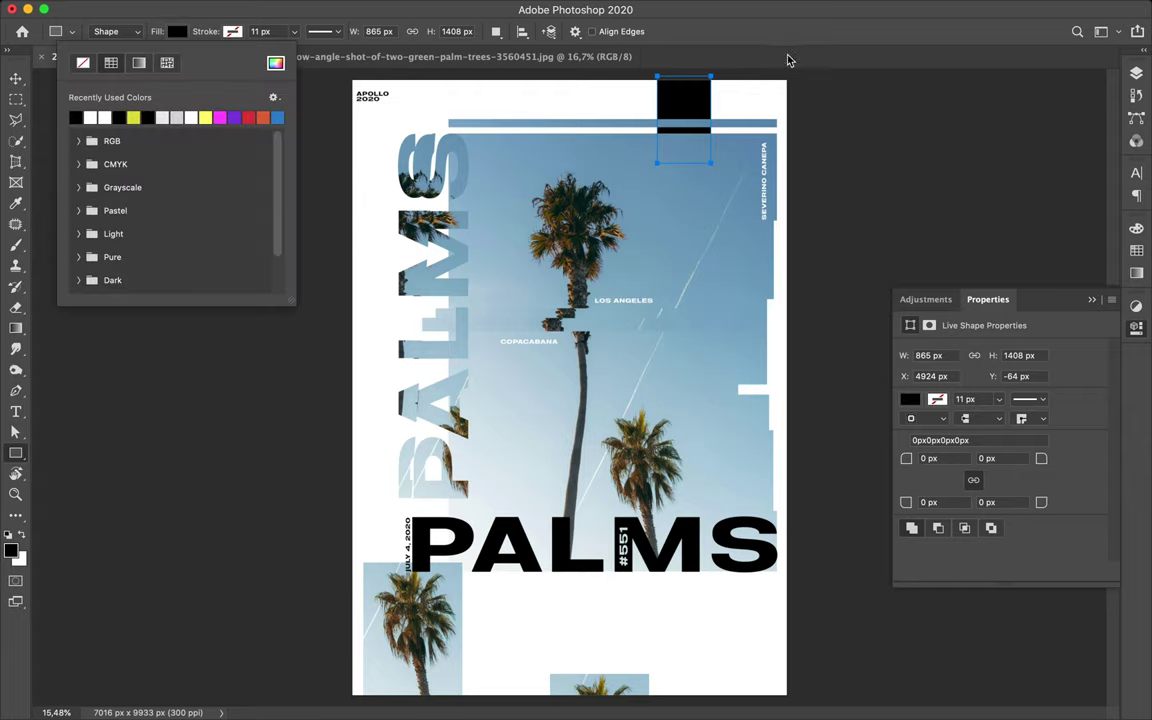
# - Move the Rectangle 6 layer up the stack to sit just below APOLLO 2020
pyautogui.click(1137, 74)
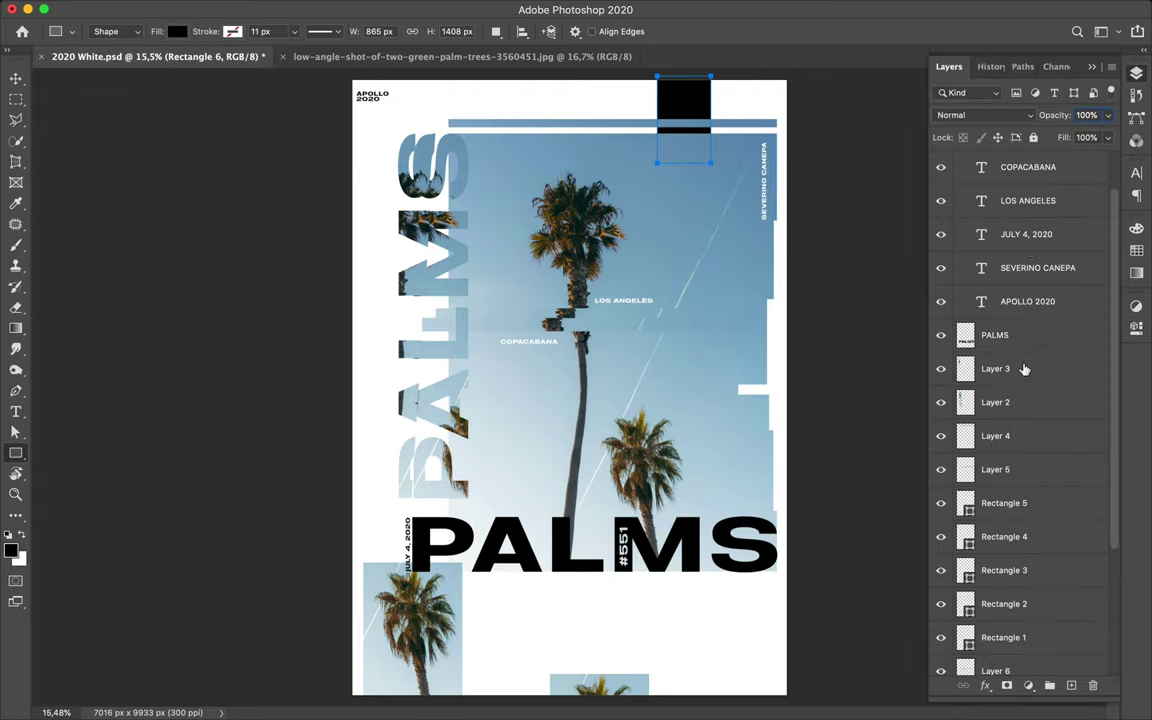
pyautogui.scroll(-5, 970, 370)
pyautogui.moveTo(1023, 625); pyautogui.dragTo(1022, 580)
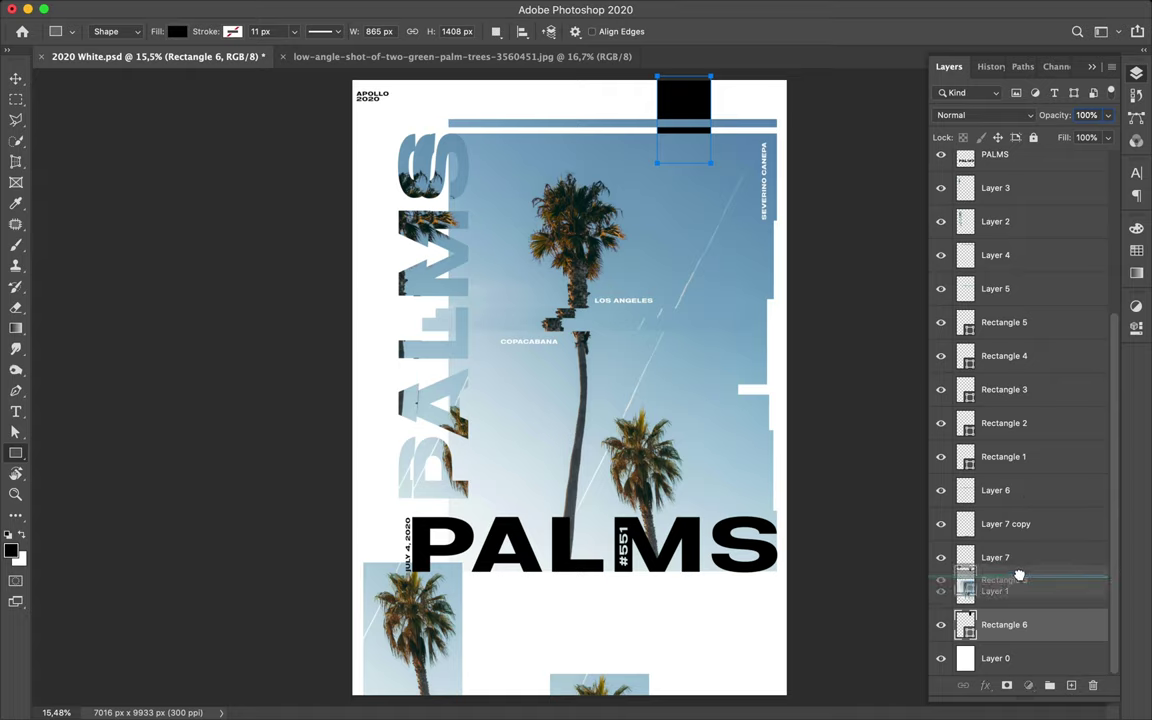
pyautogui.press('v')
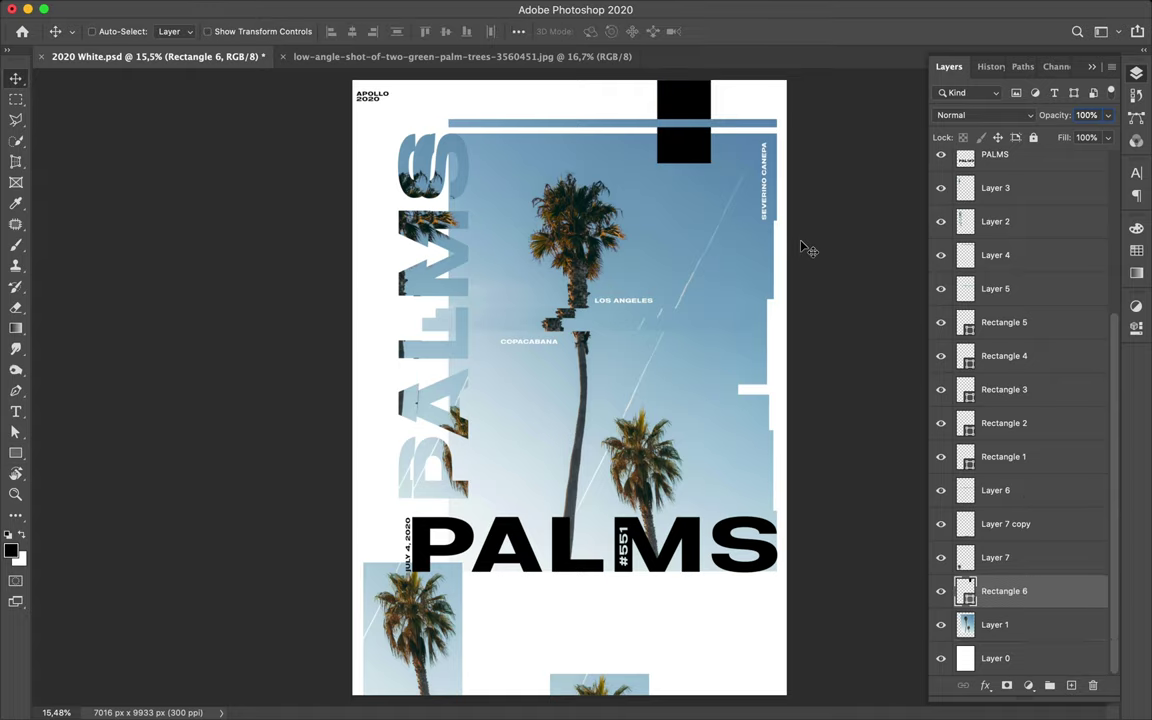
pyautogui.moveTo(1085, 591)
pyautogui.mouseDown()
pyautogui.moveTo(1054, 344)
pyautogui.moveTo(1047, 117)
pyautogui.mouseUp()
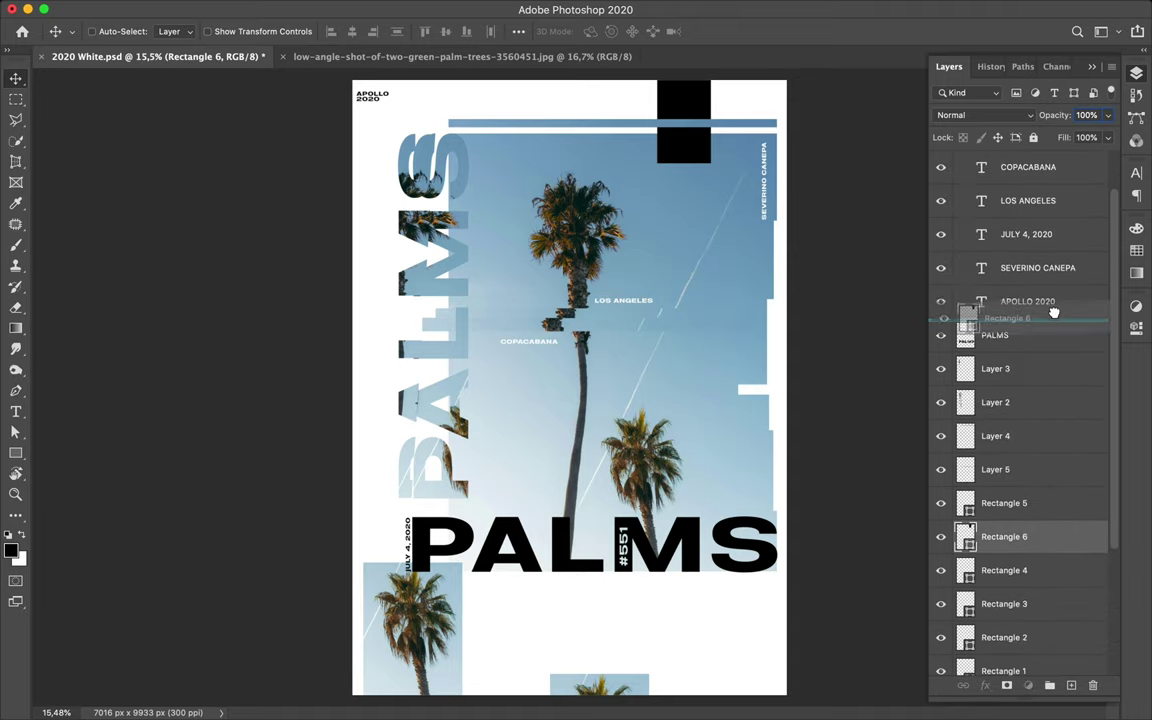
pyautogui.moveTo(1047, 117); pyautogui.dragTo(1060, 318)
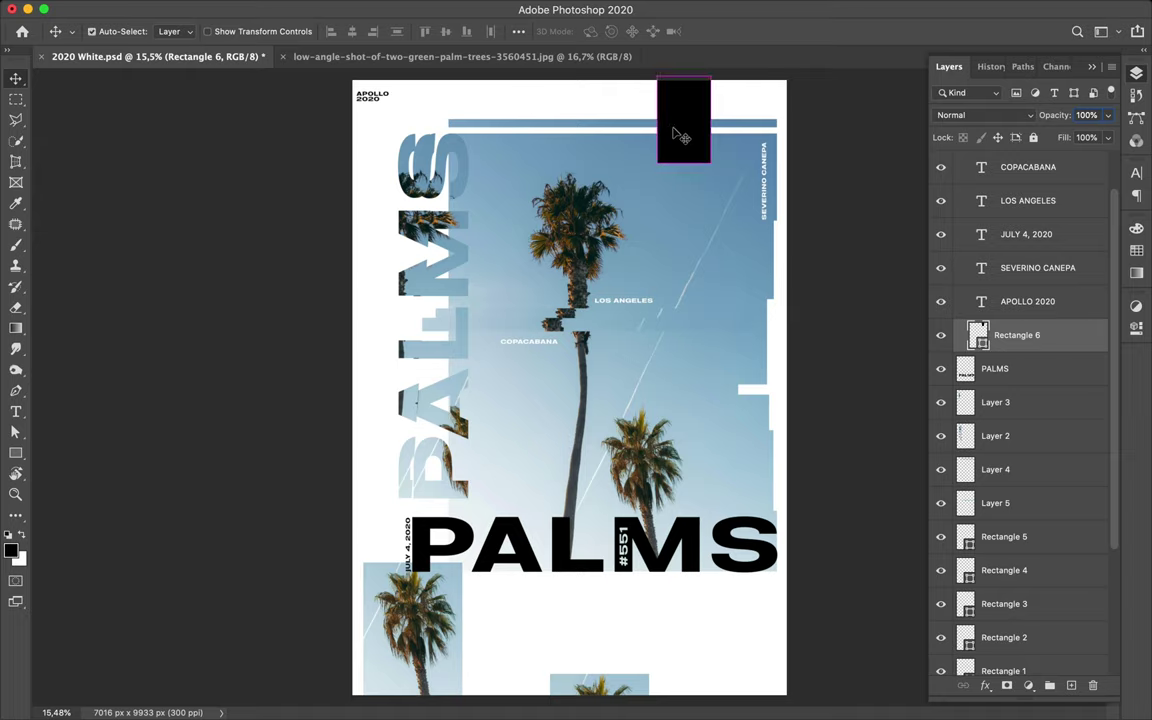
# - Narrow and shorten the black block, then nudge it into place at the top edge
pyautogui.hotkey('ctrl', 't')
pyautogui.moveTo(656, 120); pyautogui.dragTo(665, 120)
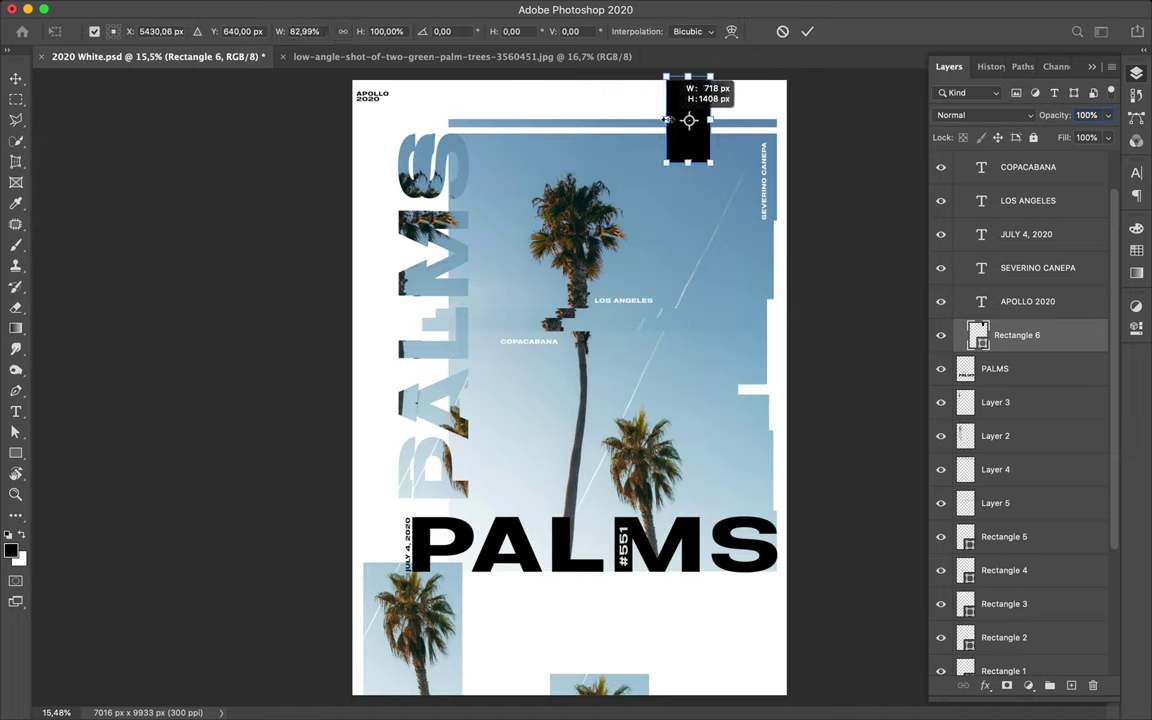
pyautogui.moveTo(689, 163); pyautogui.dragTo(689, 152)
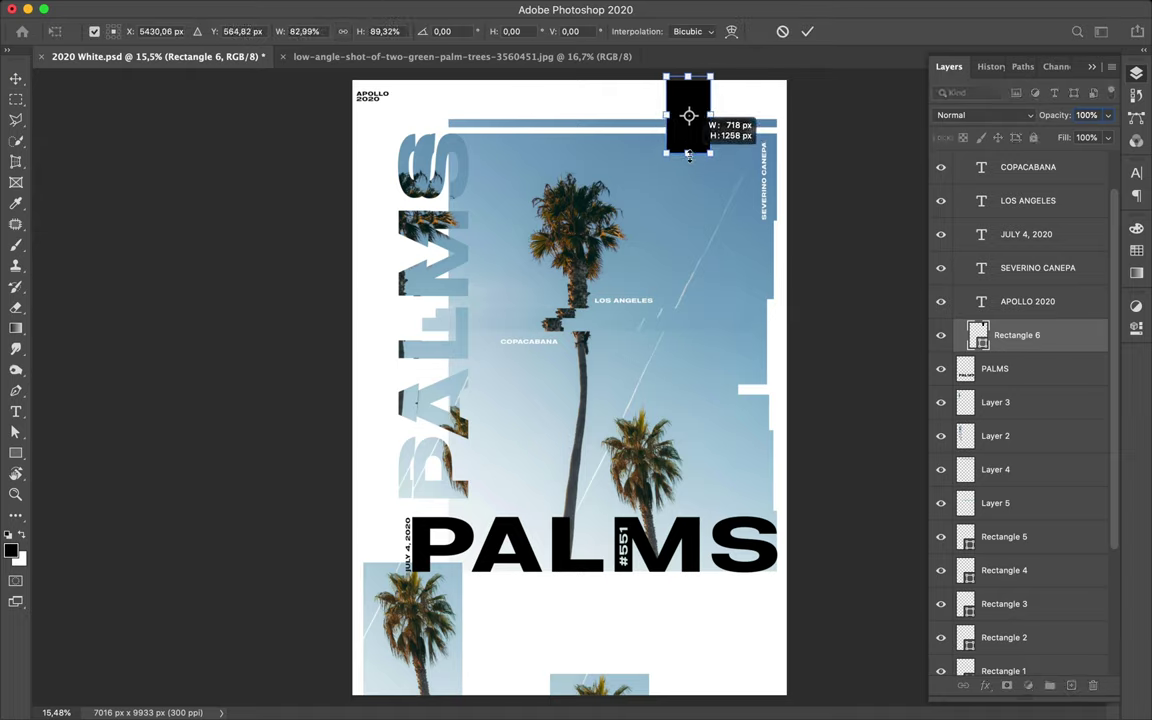
pyautogui.press('Return')
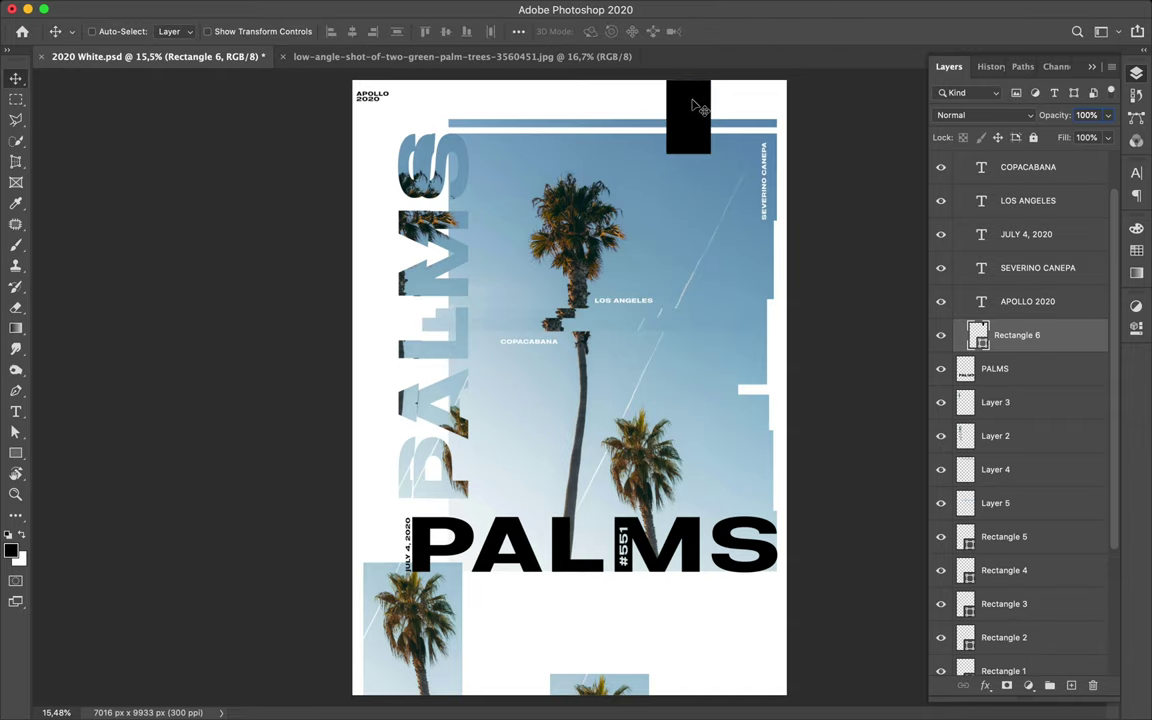
pyautogui.moveTo(695, 97); pyautogui.dragTo(692, 99)
pyautogui.press('p')
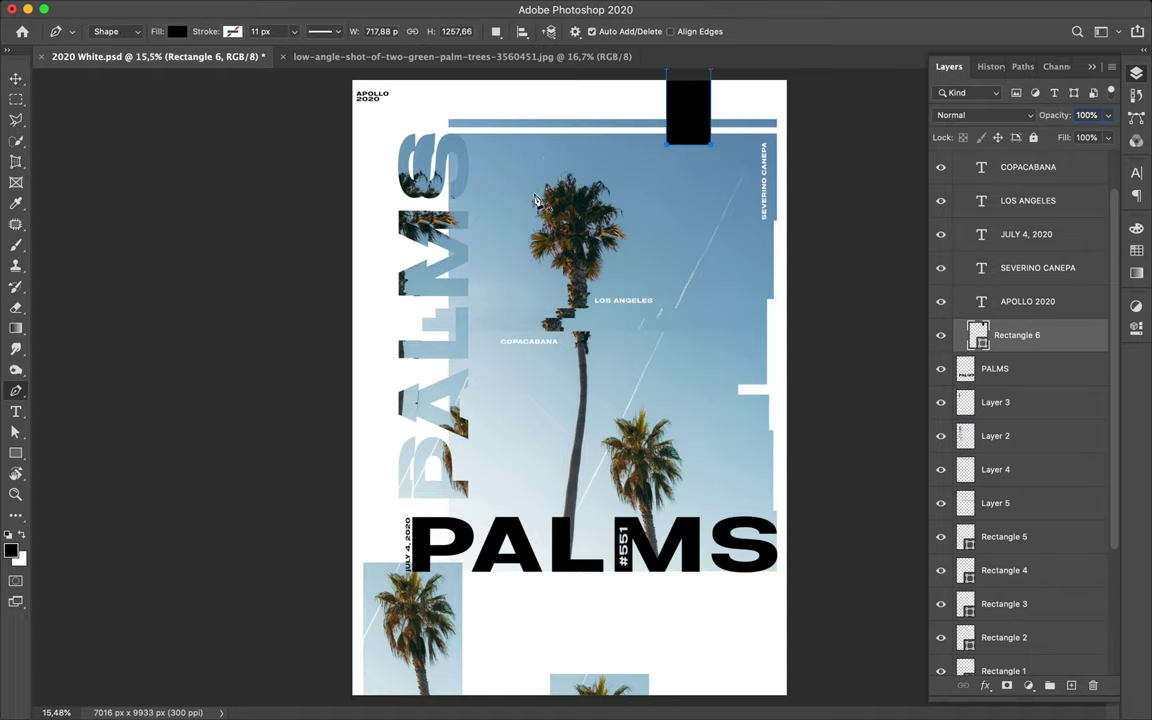
# - Draw a diagonal pen line from PALMS up toward COPACABANA with no fill
pyautogui.click(558, 517)
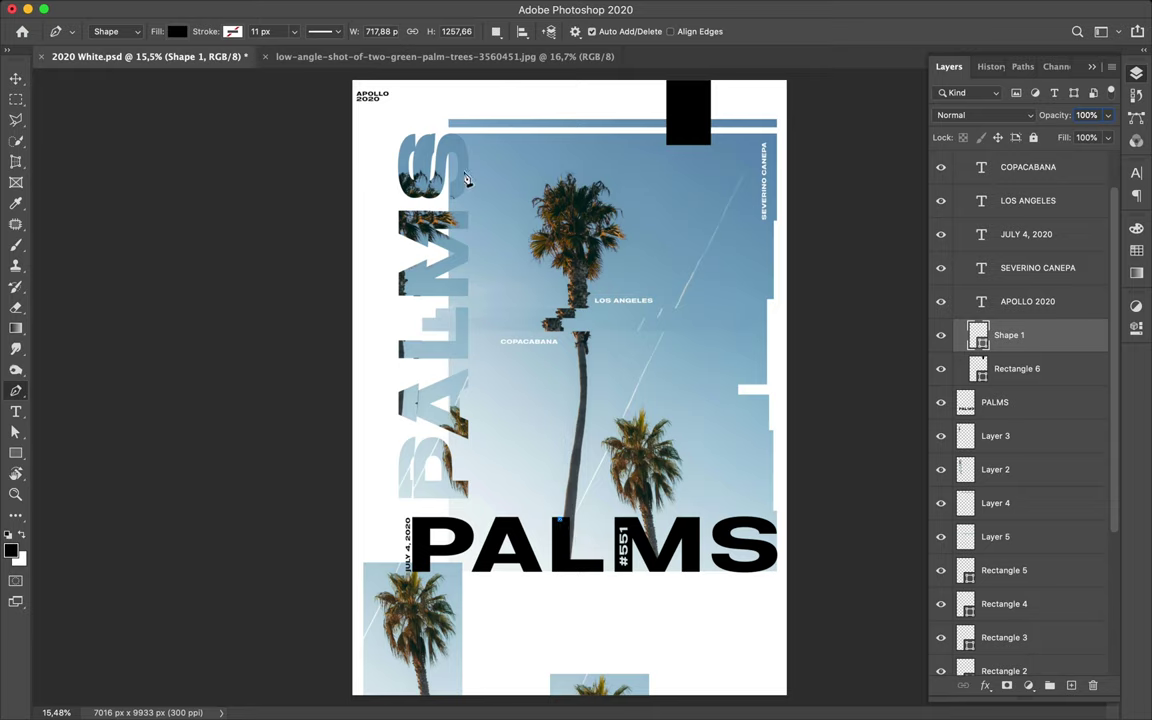
pyautogui.click(486, 336)
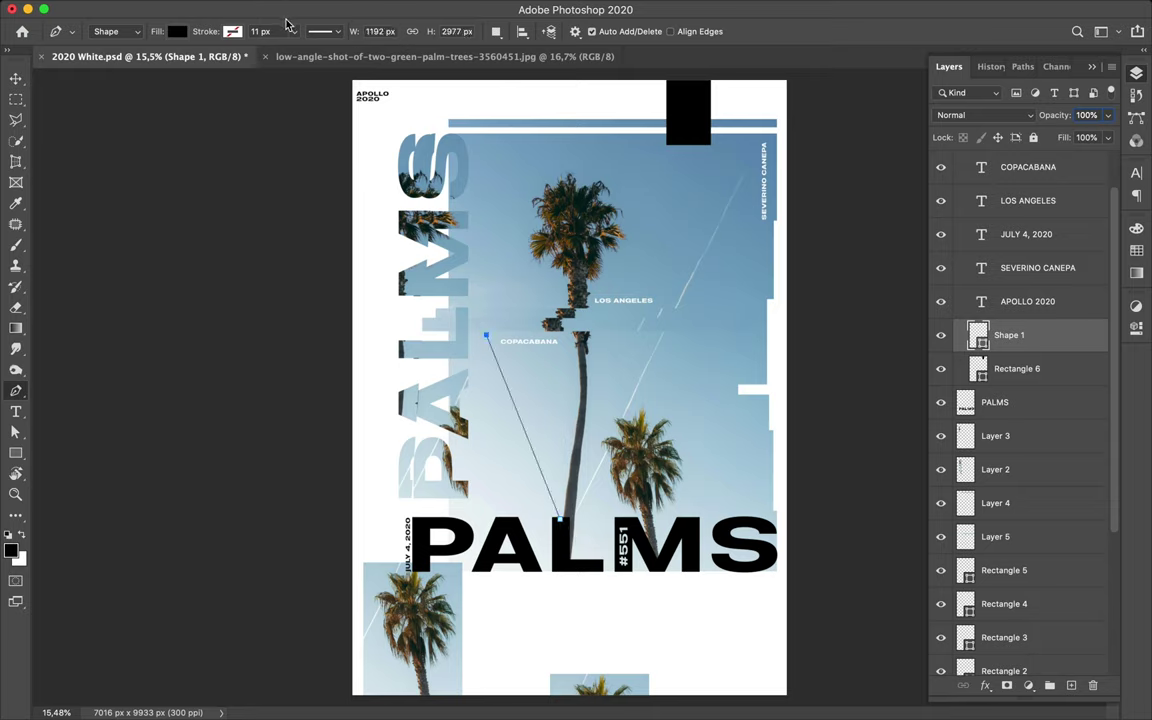
pyautogui.click(174, 32)
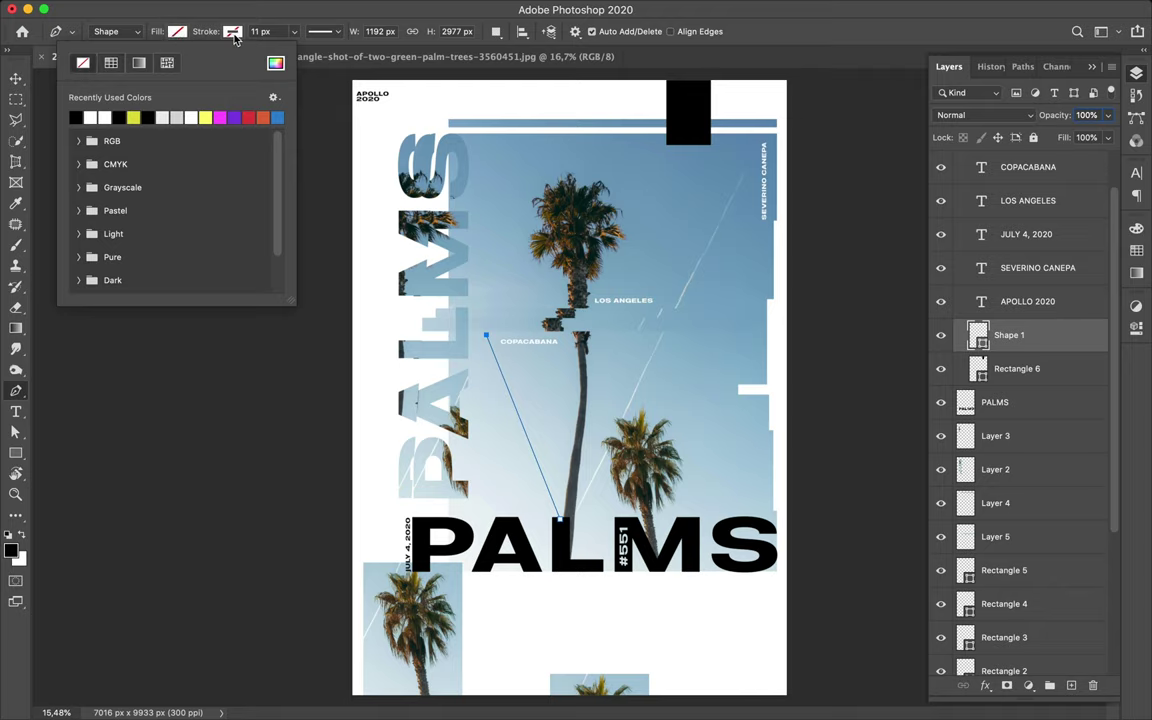
pyautogui.click(139, 64)
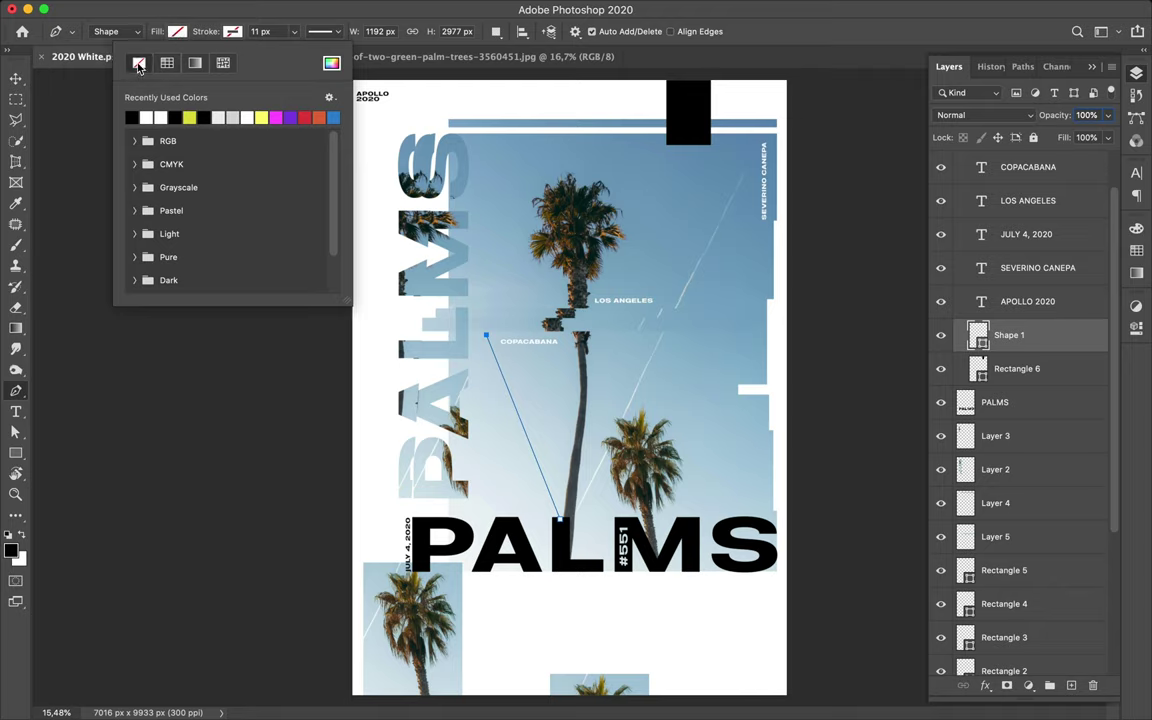
# - Give the diagonal line a black stroke 6 px wide
pyautogui.click(282, 32)
pyautogui.click(233, 32)
pyautogui.click(282, 32)
pyautogui.press('Down')
pyautogui.press('Down')
pyautogui.press('Down')
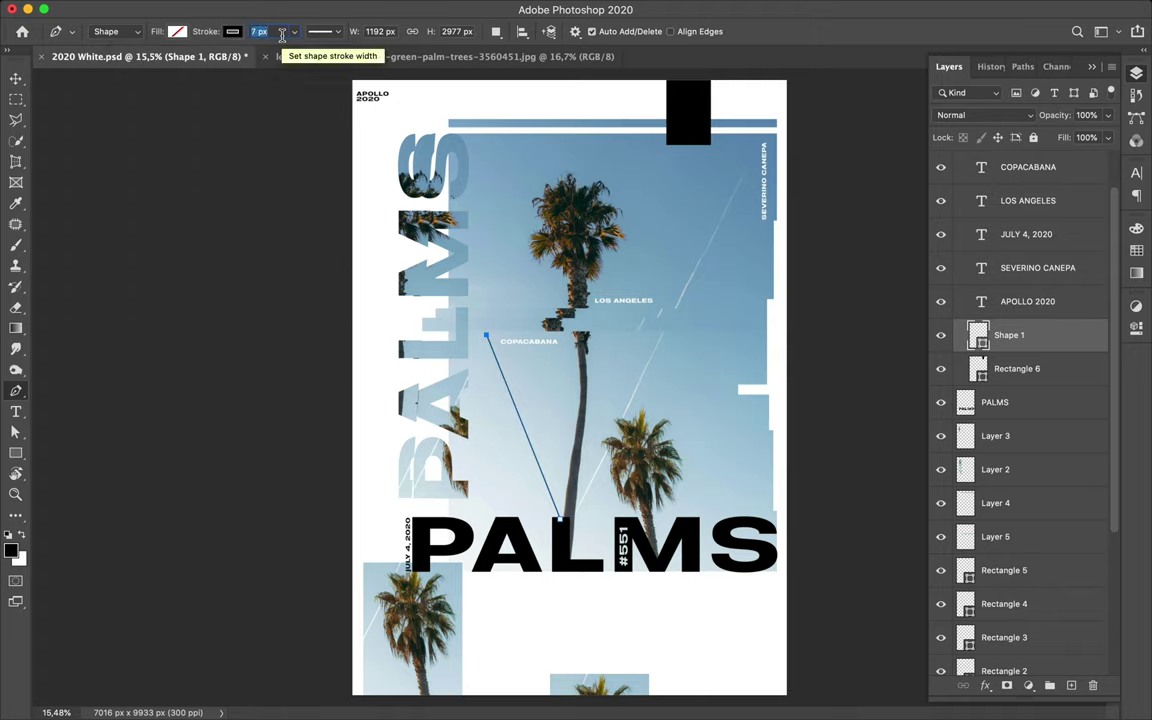
pyautogui.write('6')
pyautogui.press('Return')
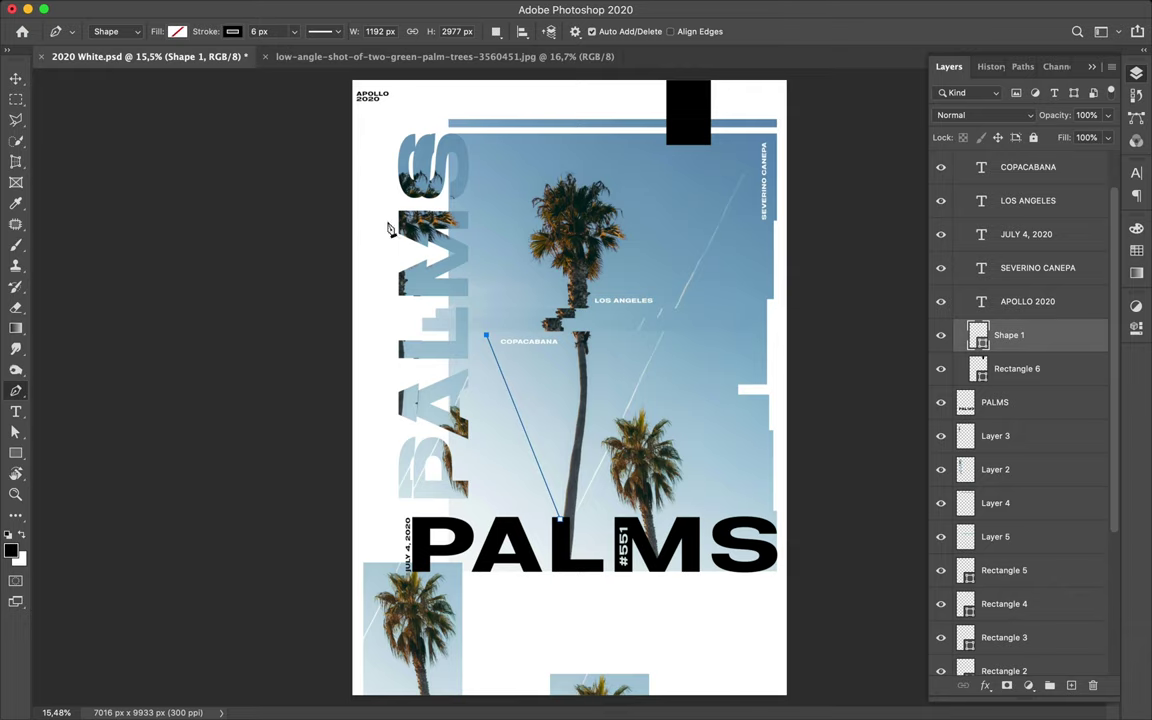
pyautogui.press('v')
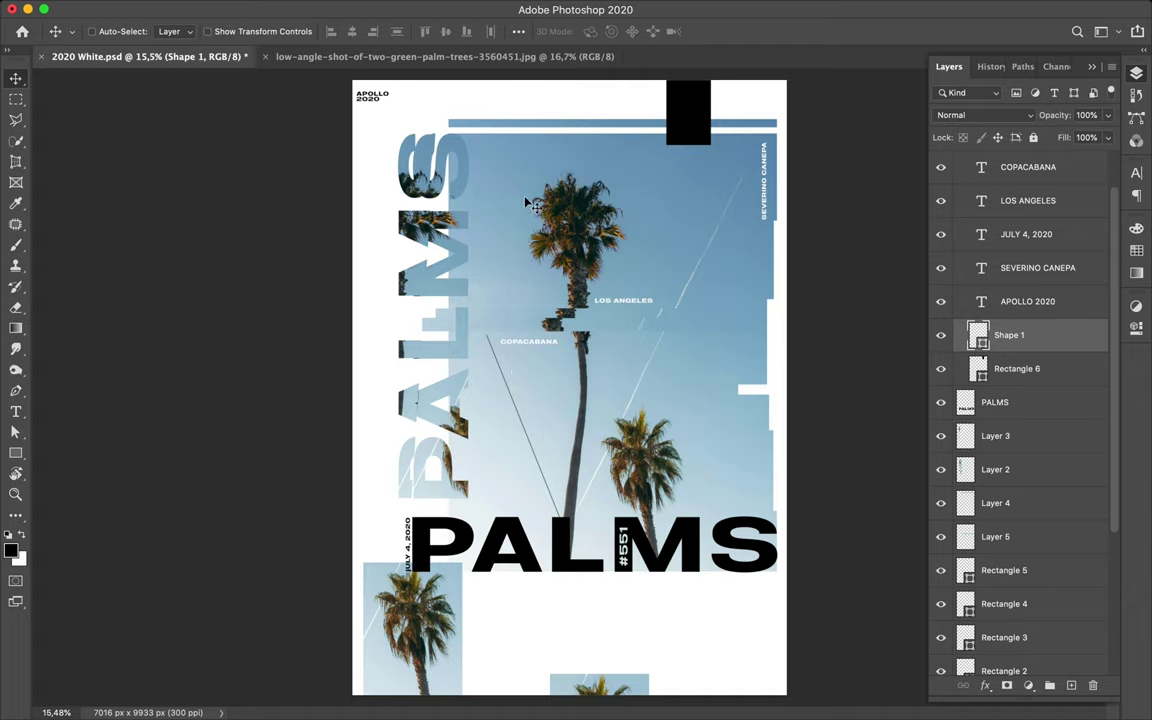
pyautogui.press('p')
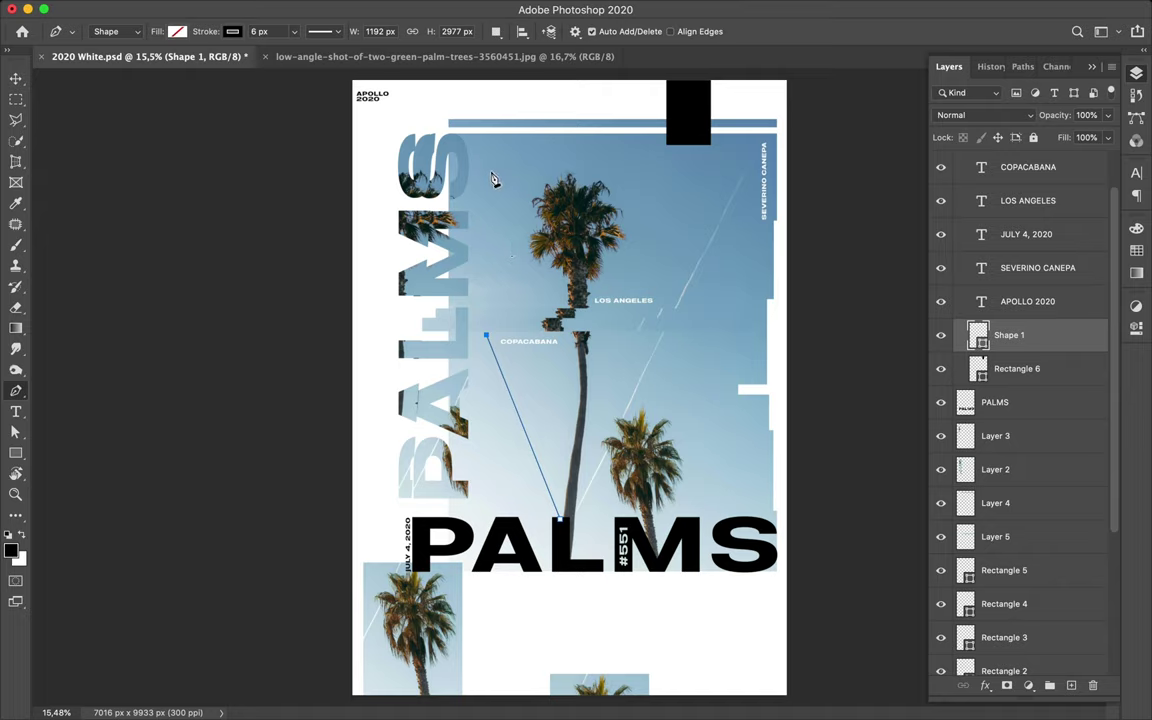
pyautogui.click(476, 196)
# - Undo the stray anchor and draw a second line from the top edge to the vertical PALMS
pyautogui.hotkey('ctrl', 'z')
pyautogui.press('v')
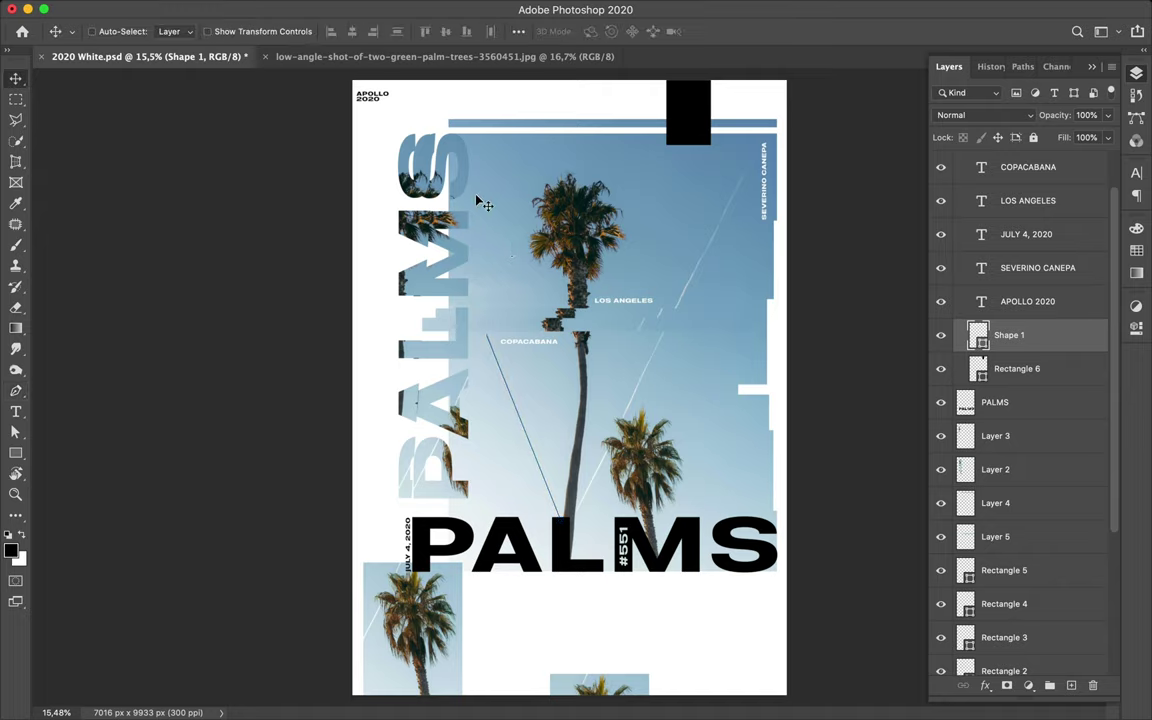
pyautogui.press('p')
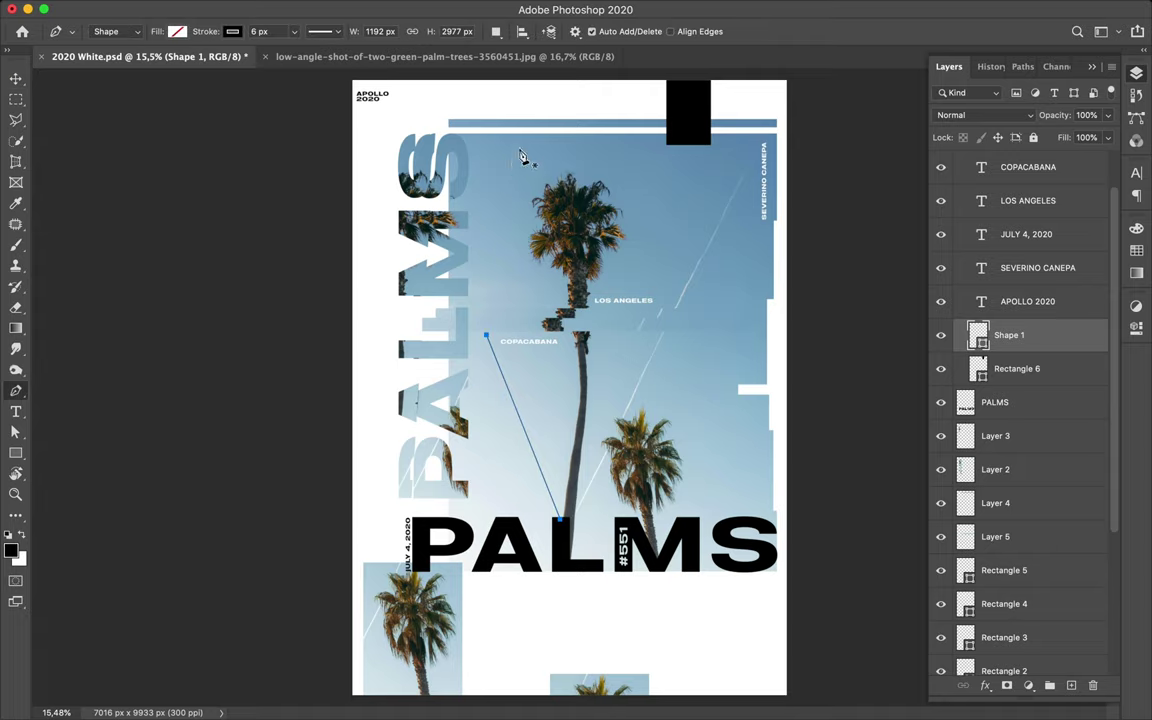
pyautogui.click(565, 85)
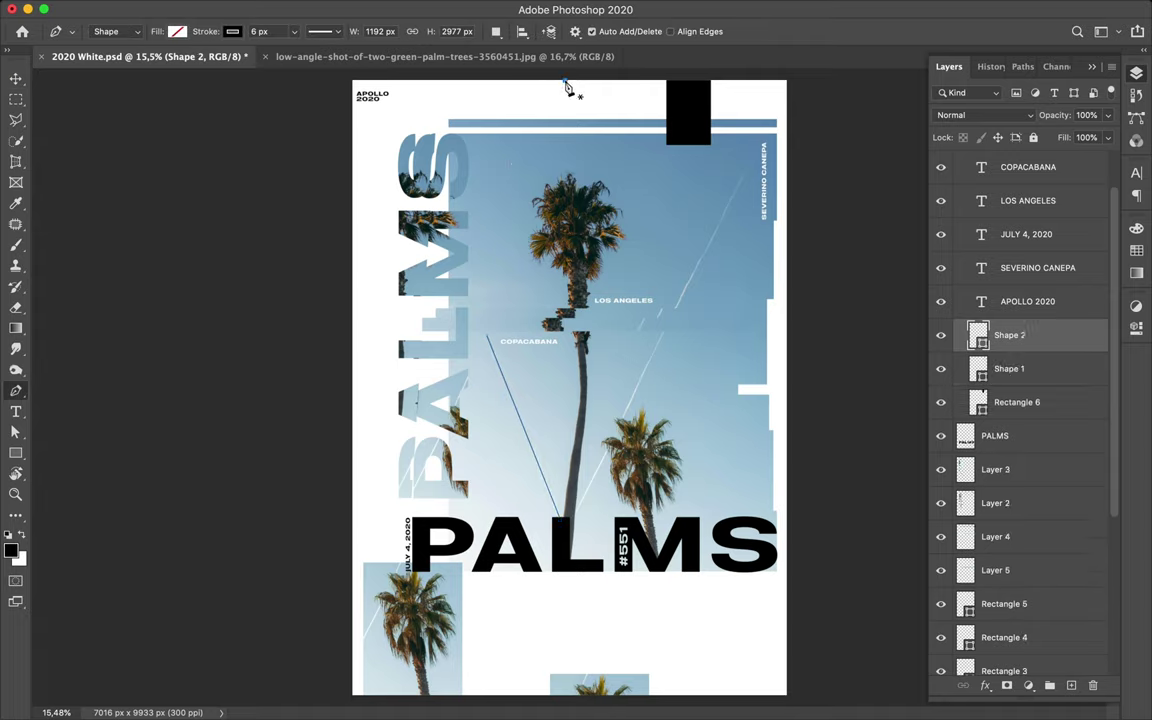
pyautogui.click(451, 193)
pyautogui.press('a')
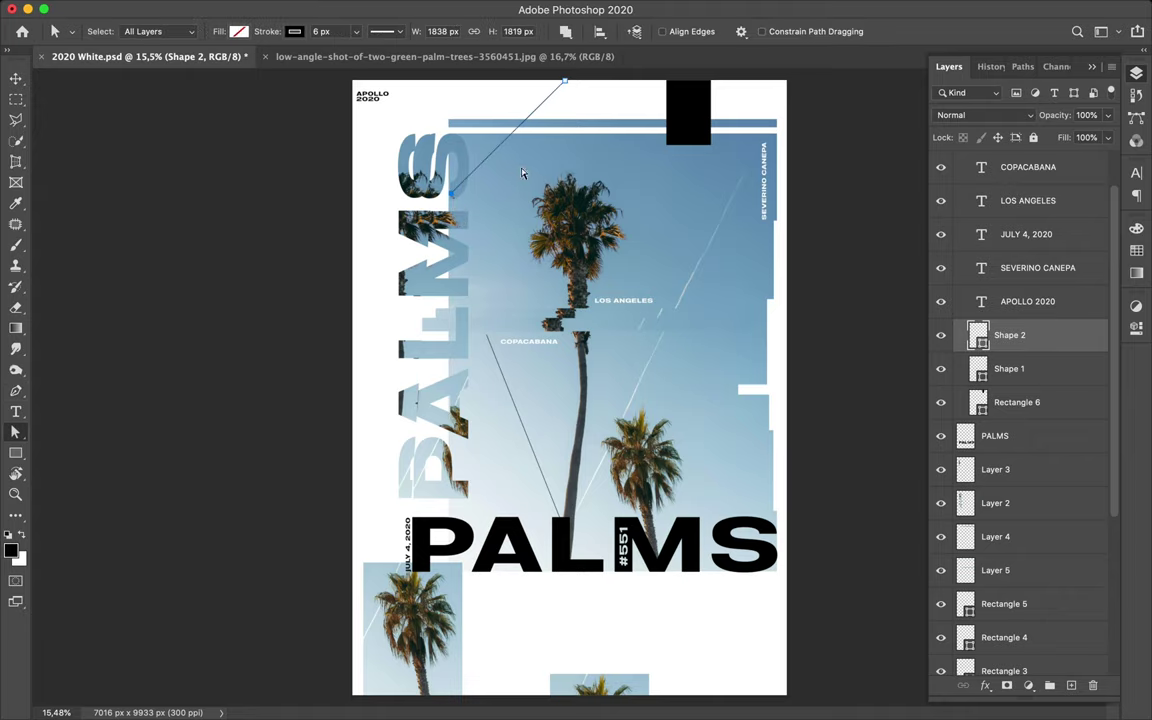
# - Enable Auto-Select and shift the Shape 2 line up and to the right
pyautogui.click(595, 110)
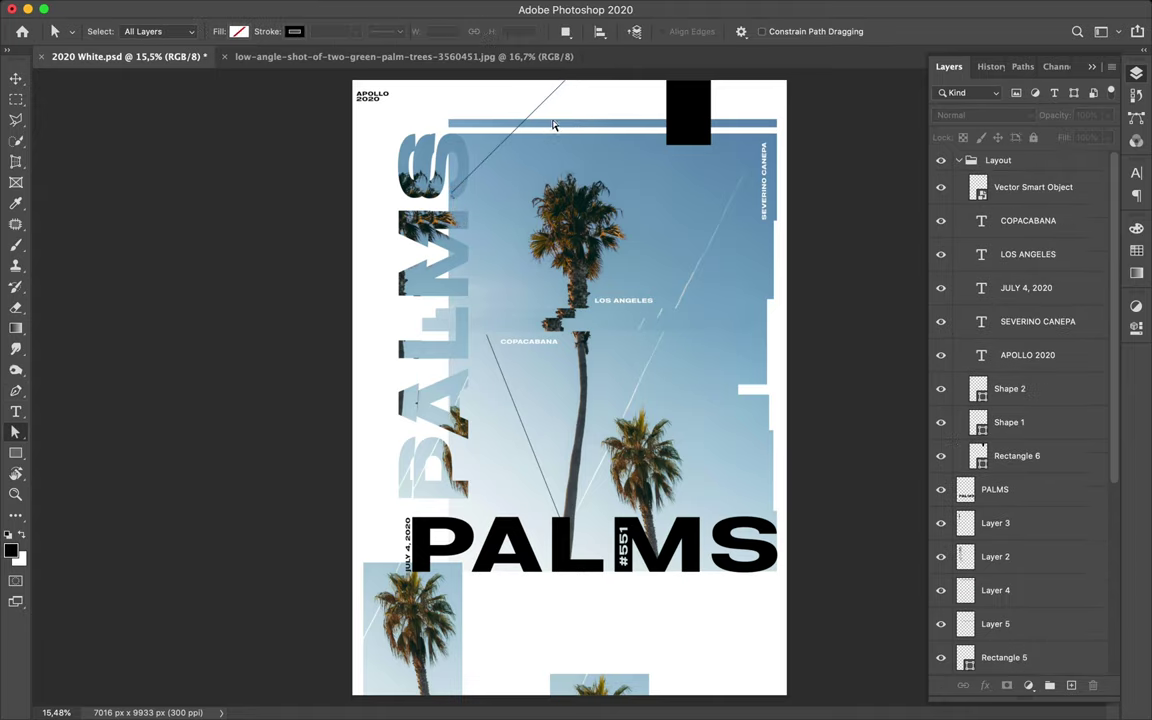
pyautogui.press('v')
pyautogui.click(475, 124)
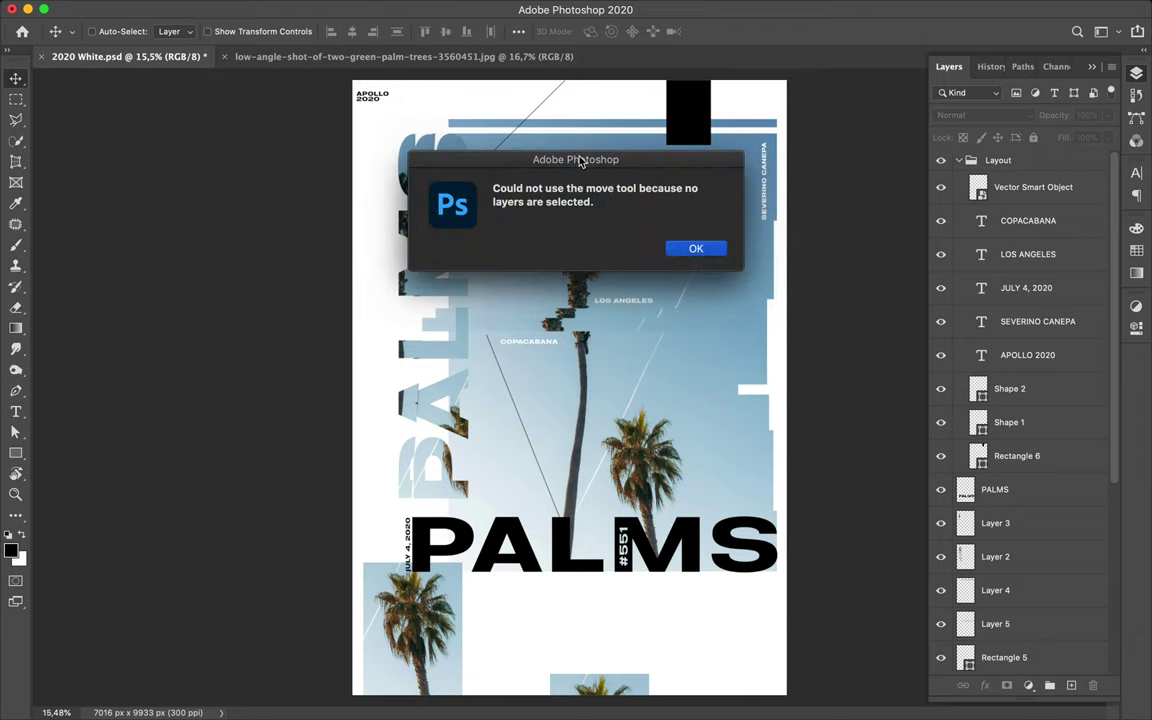
pyautogui.click(695, 249)
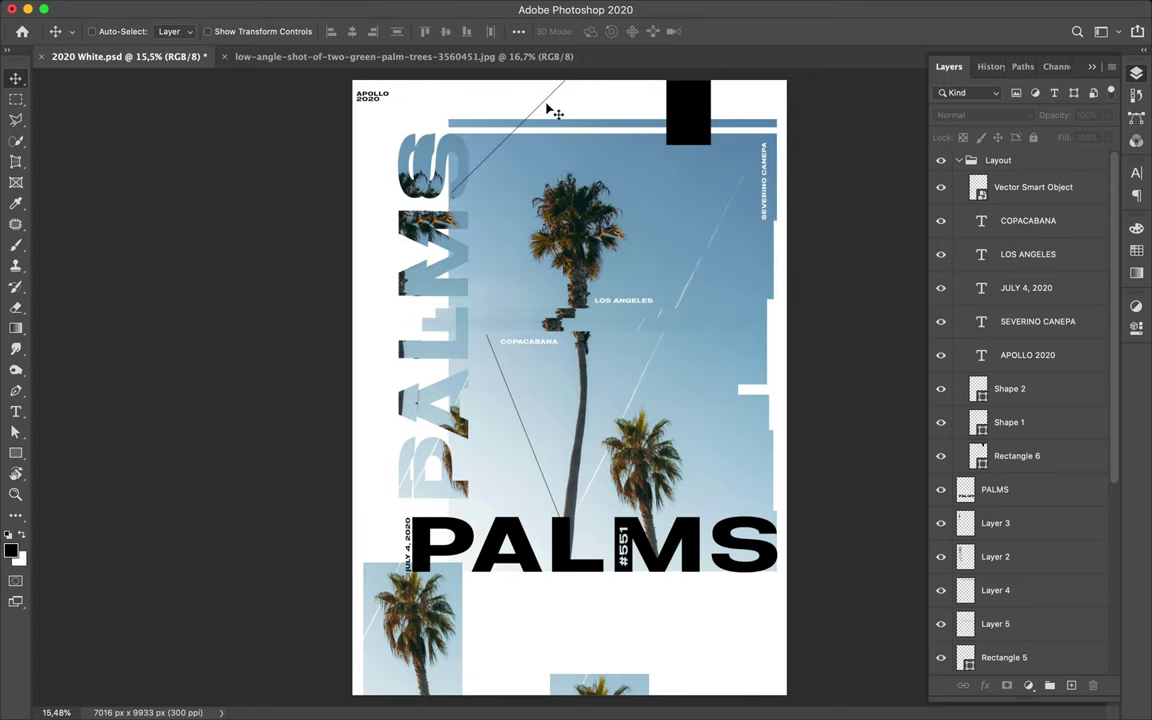
pyautogui.keyDown('ctrl'); pyautogui.click(545, 107); pyautogui.keyUp('ctrl')
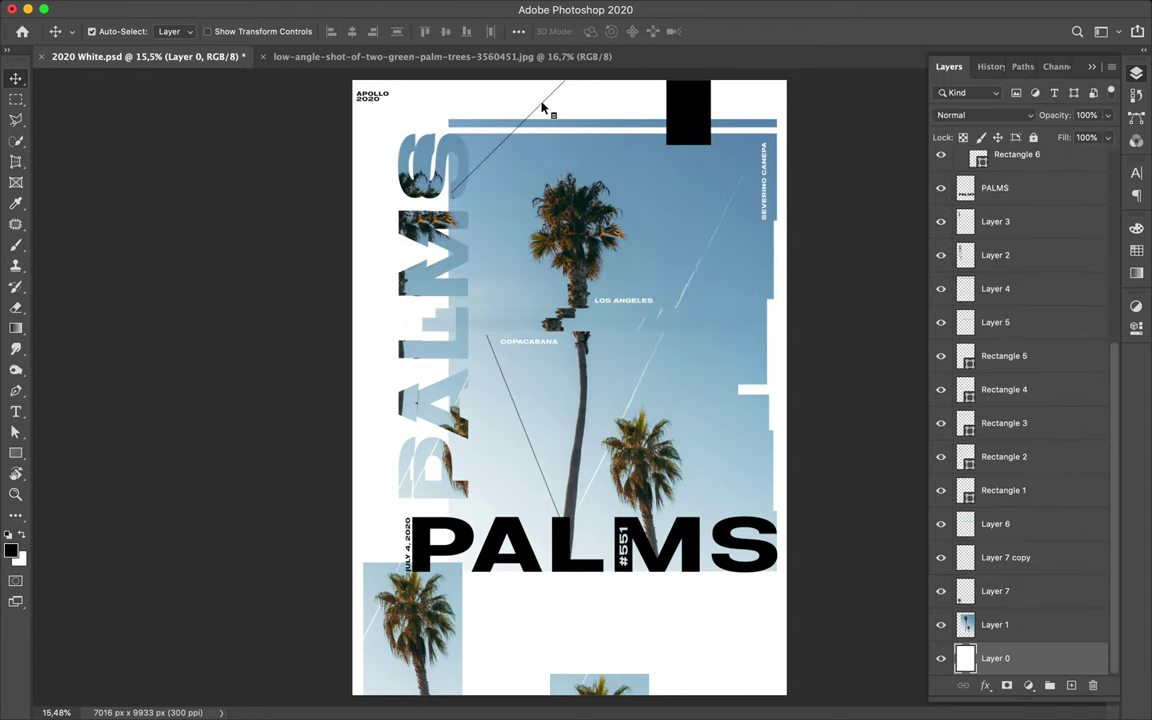
pyautogui.keyDown('ctrl'); pyautogui.click(541, 107); pyautogui.keyUp('ctrl')
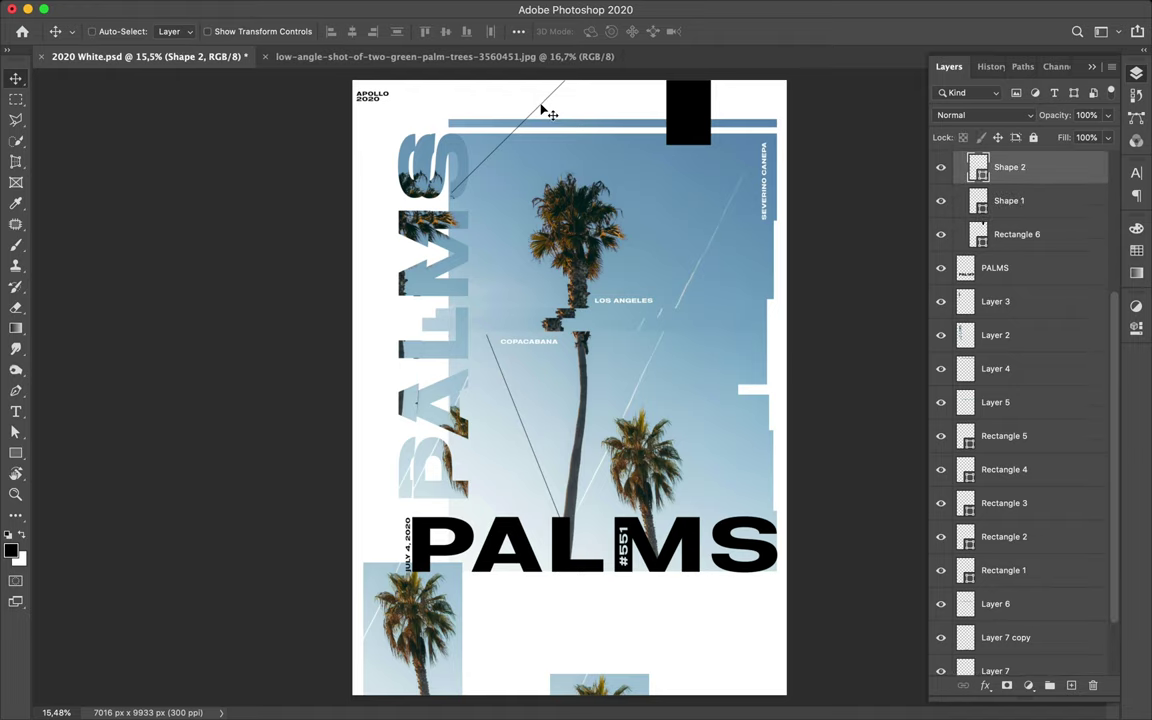
pyautogui.moveTo(541, 107); pyautogui.dragTo(553, 93)
# - Draw a short third diagonal line near the poster's right edge
pyautogui.press('p')
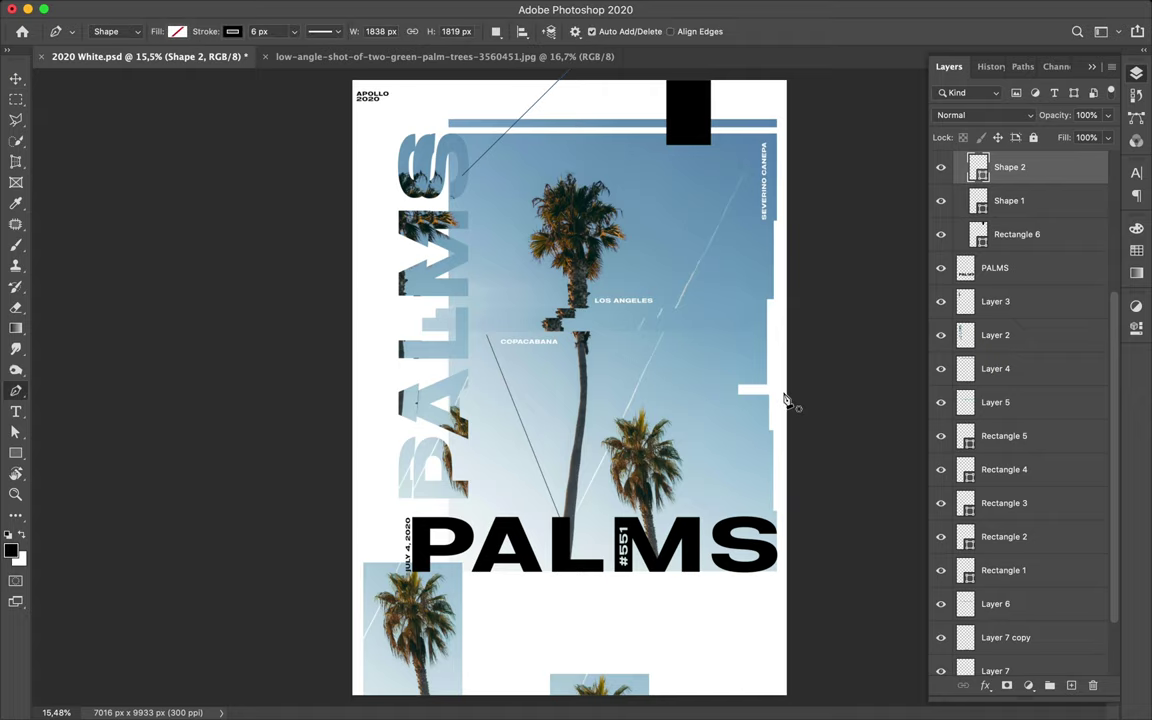
pyautogui.click(738, 335)
pyautogui.click(805, 408)
pyautogui.press('a')
pyautogui.click(820, 365)
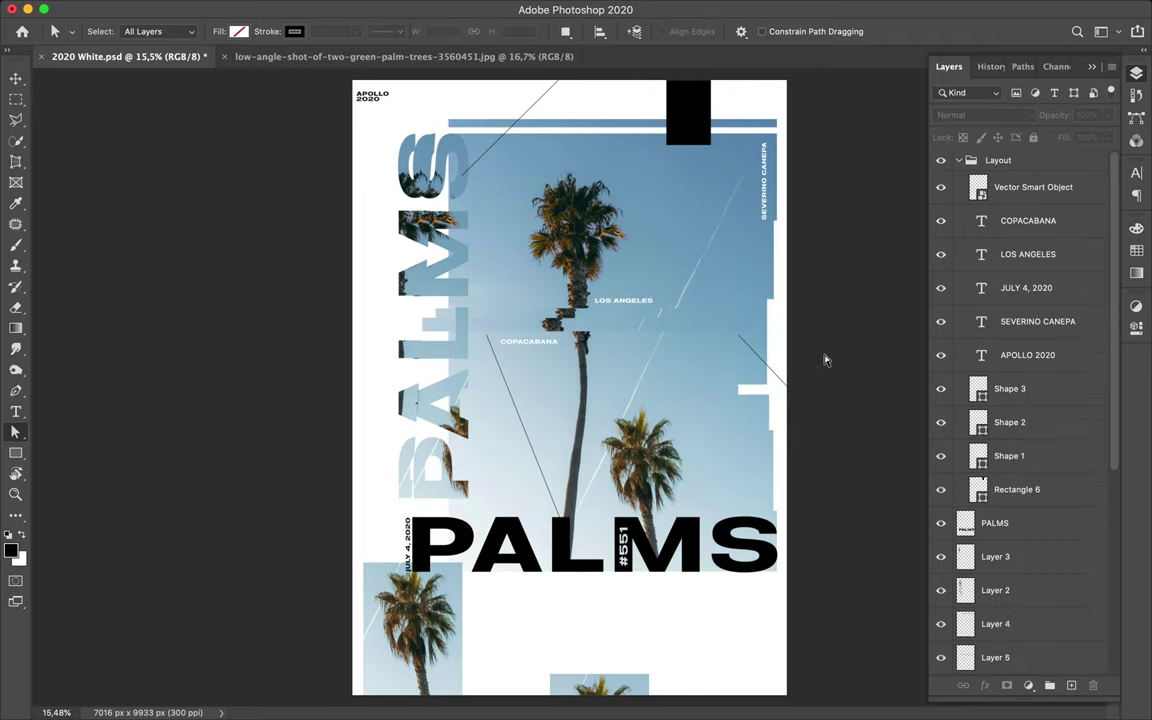
pyautogui.scroll(-1, 811, 415)
# - Select Shape 1, 2 and 3 and thin all their strokes to 3 px
pyautogui.scroll(-1, 811, 415)
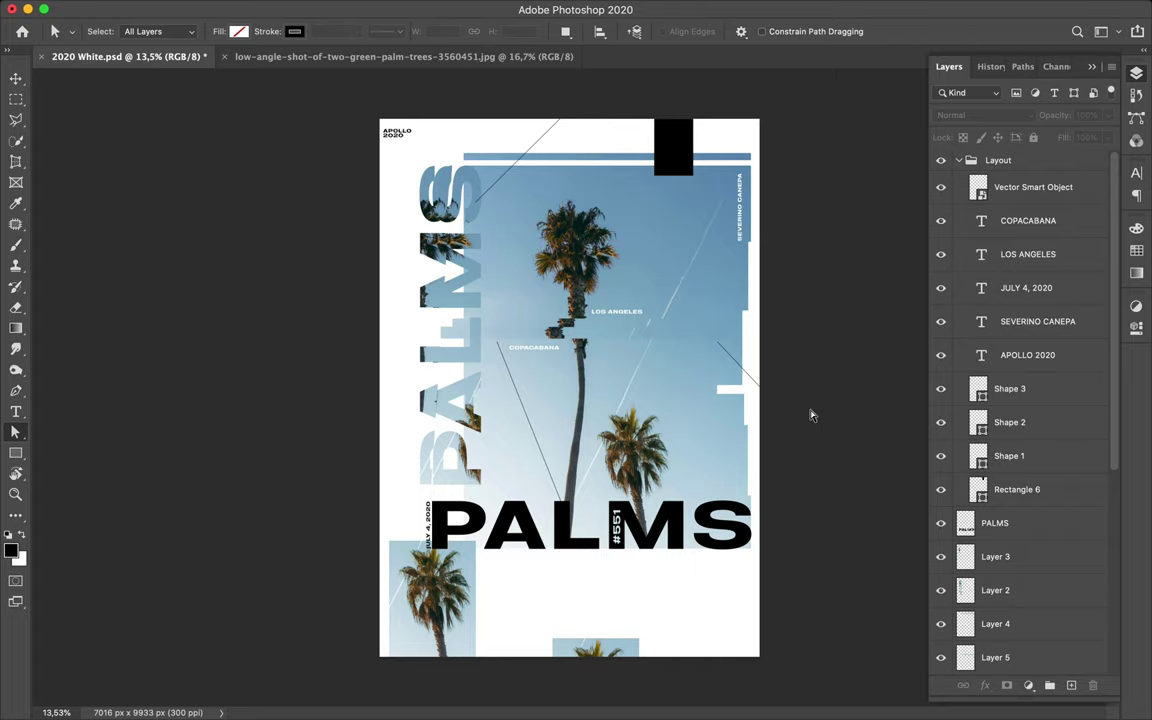
pyautogui.press('v')
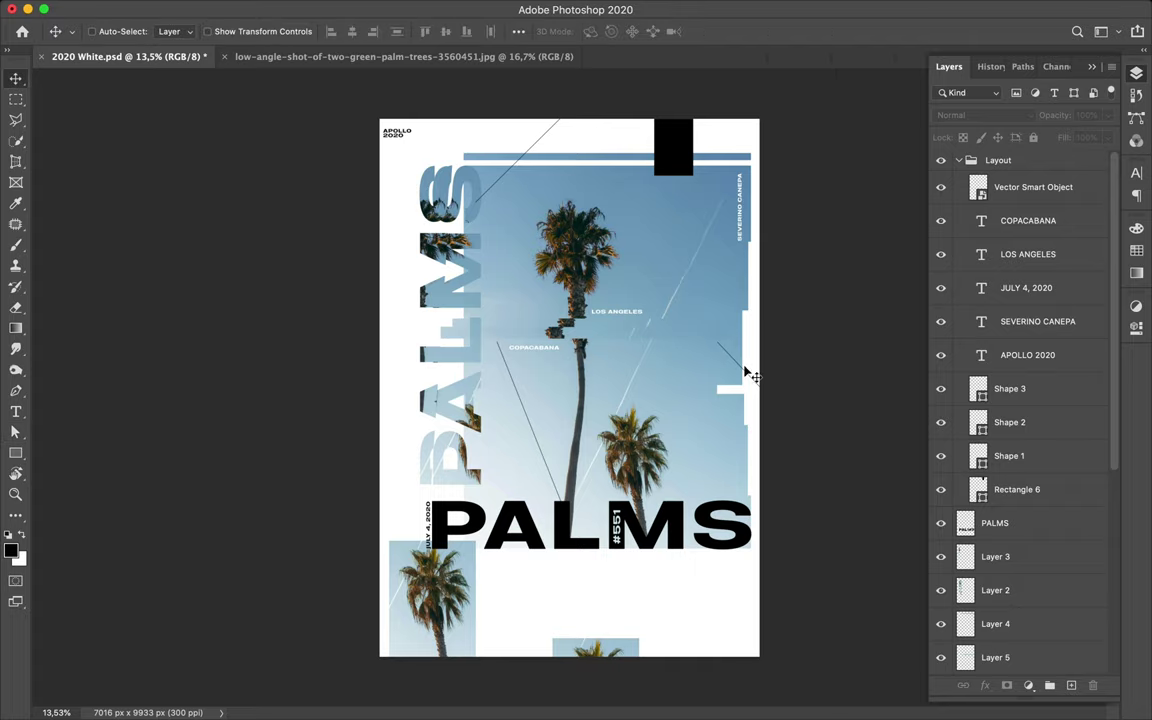
pyautogui.click(1010, 456)
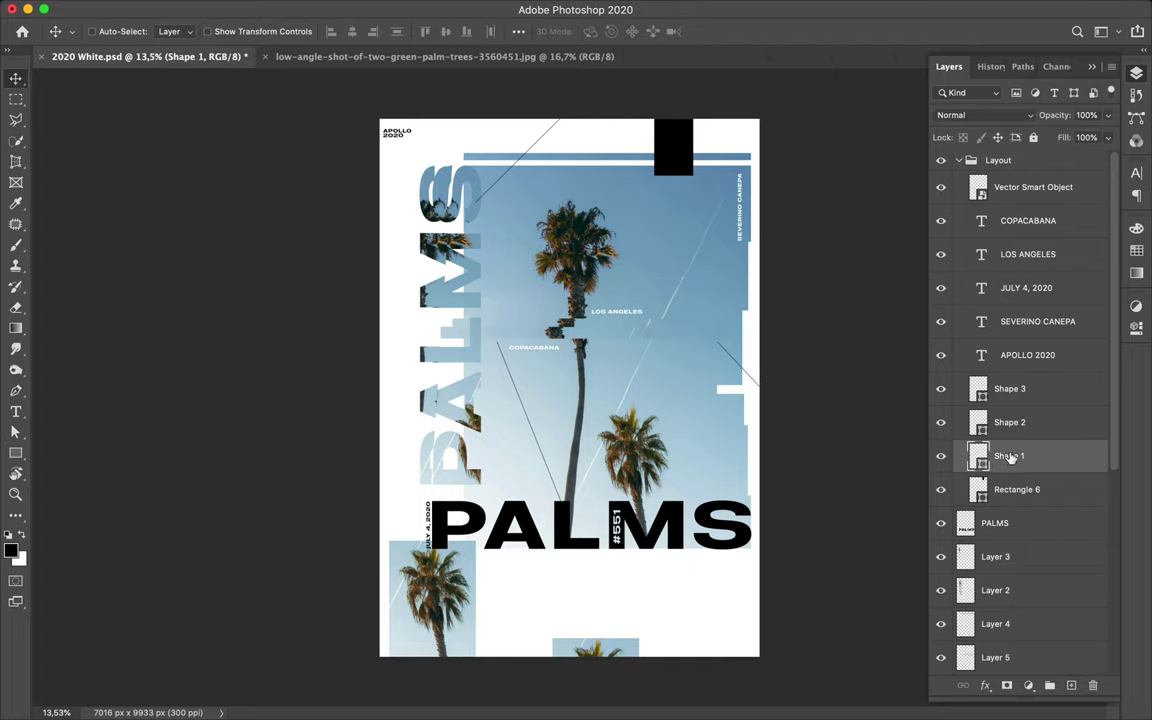
pyautogui.keyDown('shift'); pyautogui.click(1005, 390); pyautogui.keyUp('shift')
pyautogui.press('a')
pyautogui.click(325, 31)
pyautogui.press('Down')
pyautogui.press('Down')
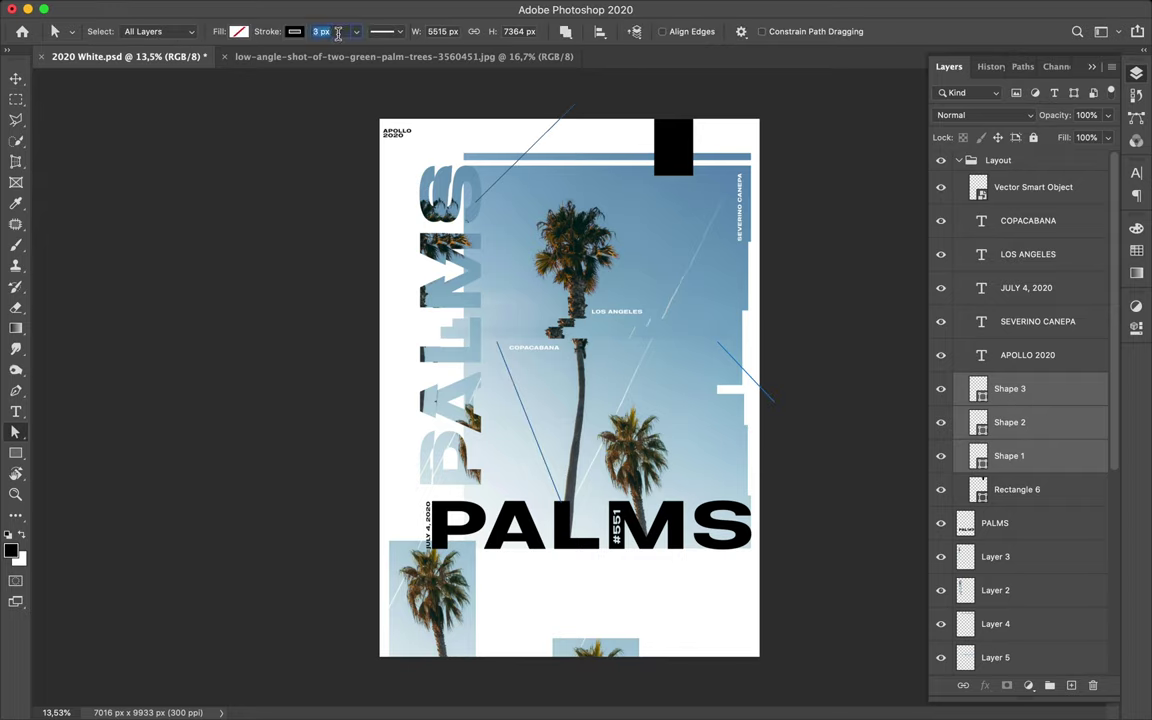
pyautogui.click(865, 242)
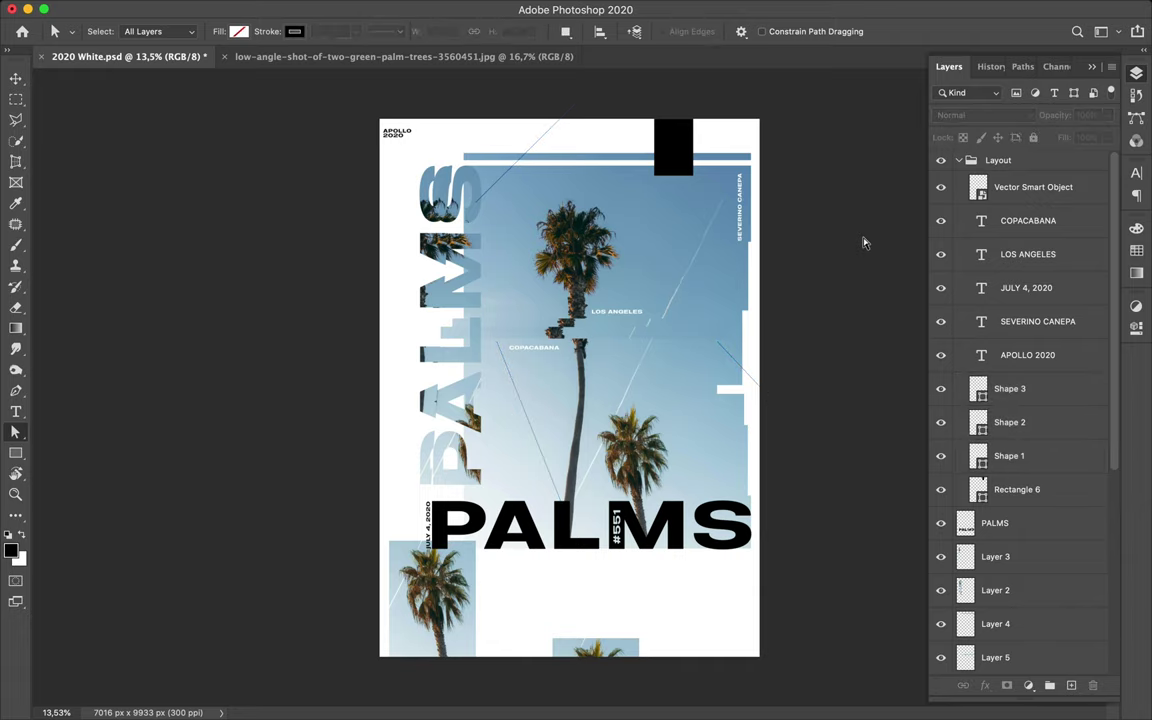
# - Save the finished poster document
pyautogui.press('s')
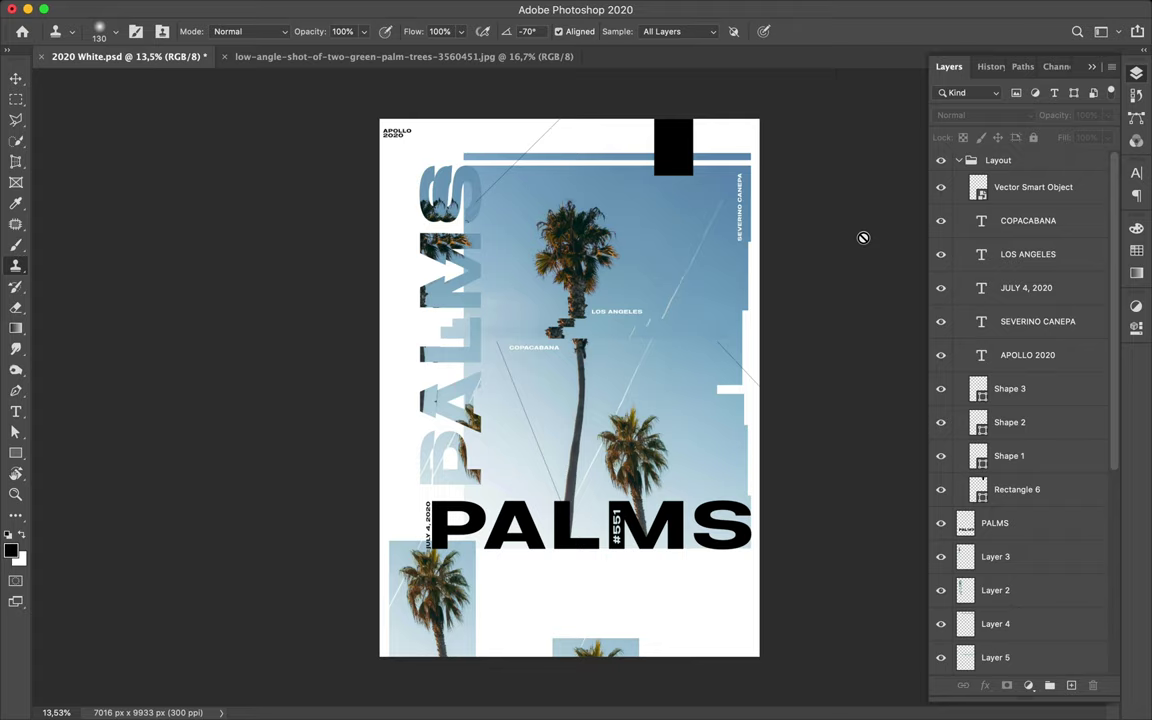
pyautogui.press('super+s')
pyautogui.press('a')
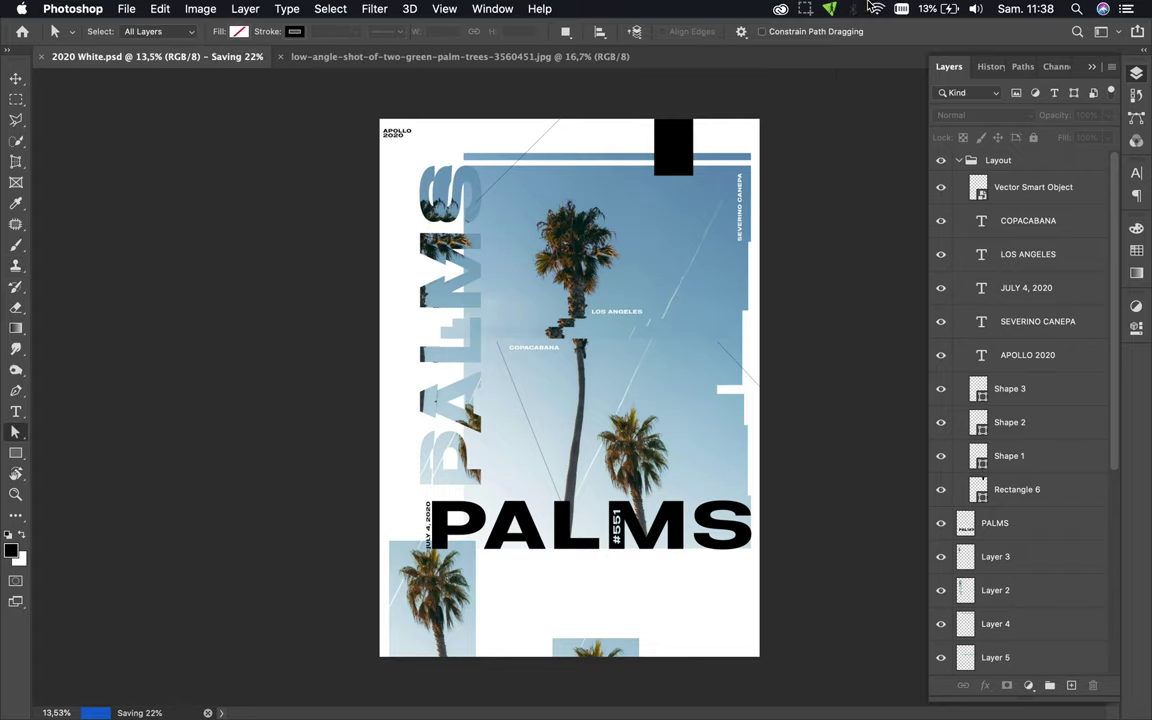
pyautogui.click(805, 9)
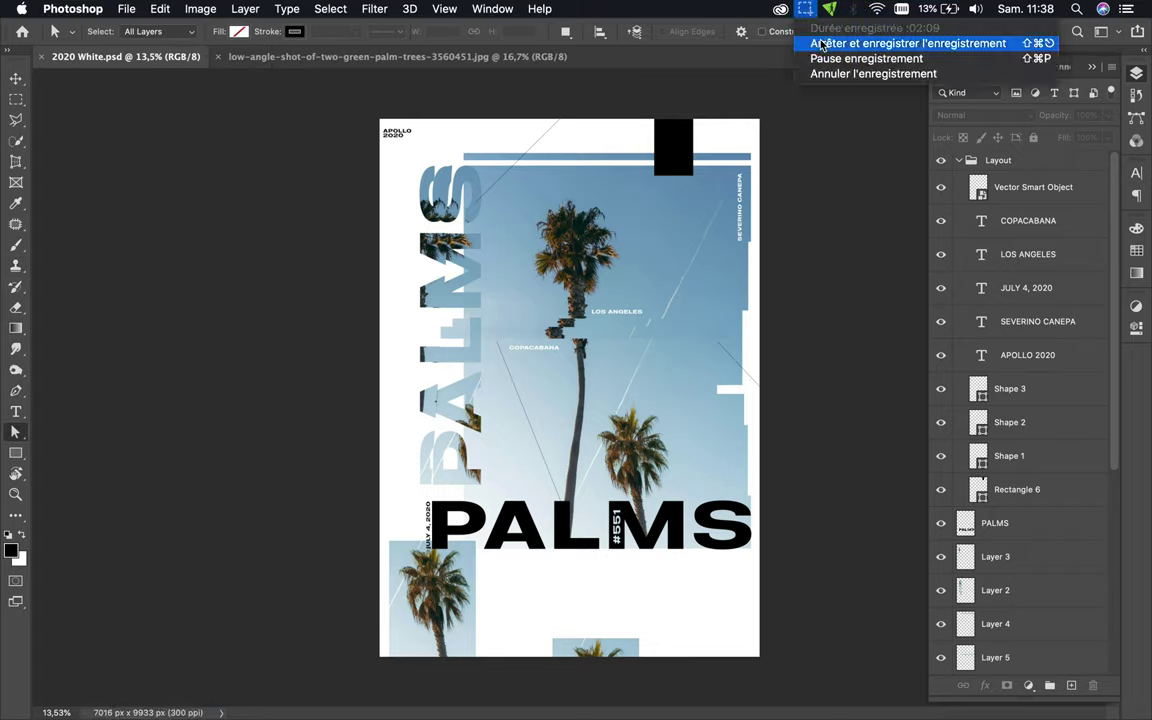
pyautogui.click(870, 41)
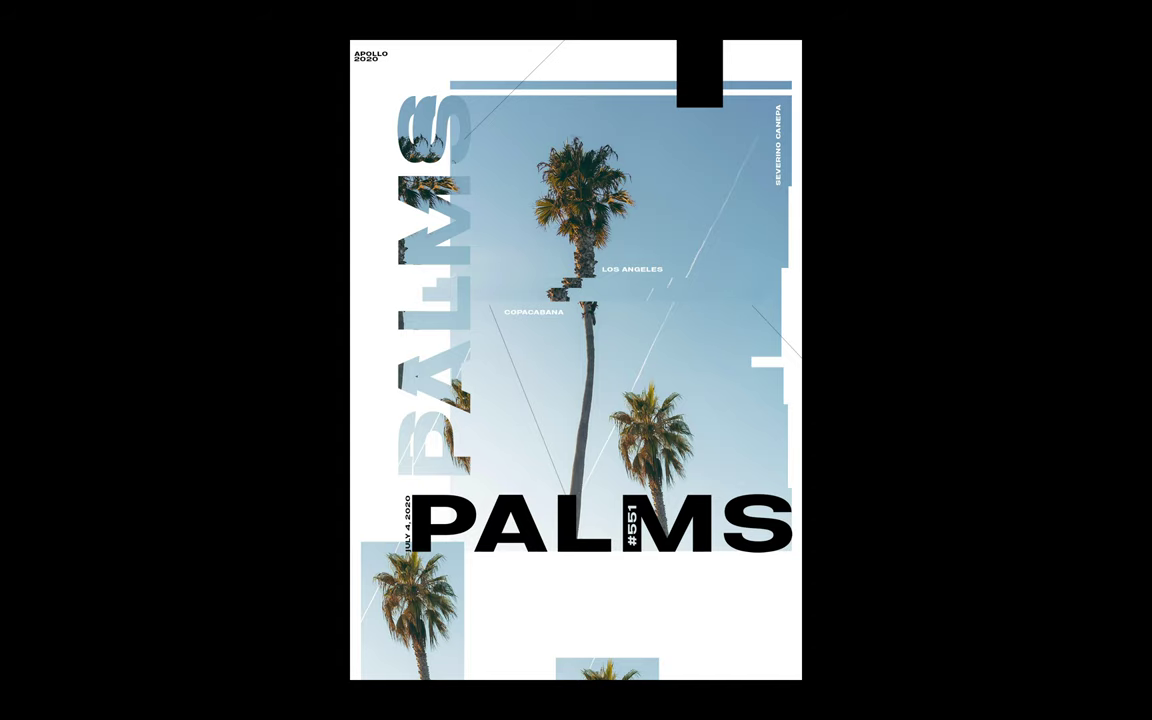